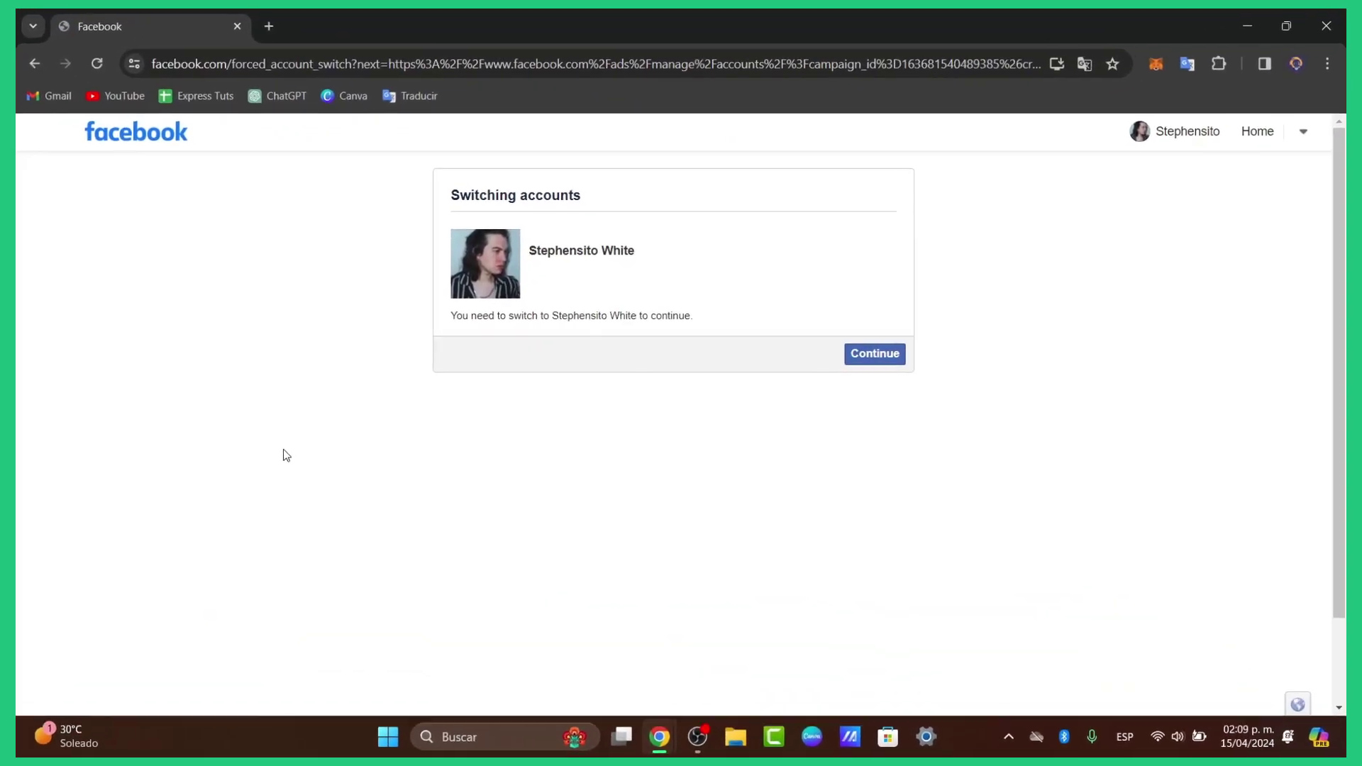
# - Continue into the Ads Manager campaigns list, then open the Beacons website in a new tab
pyautogui.click(897, 360)
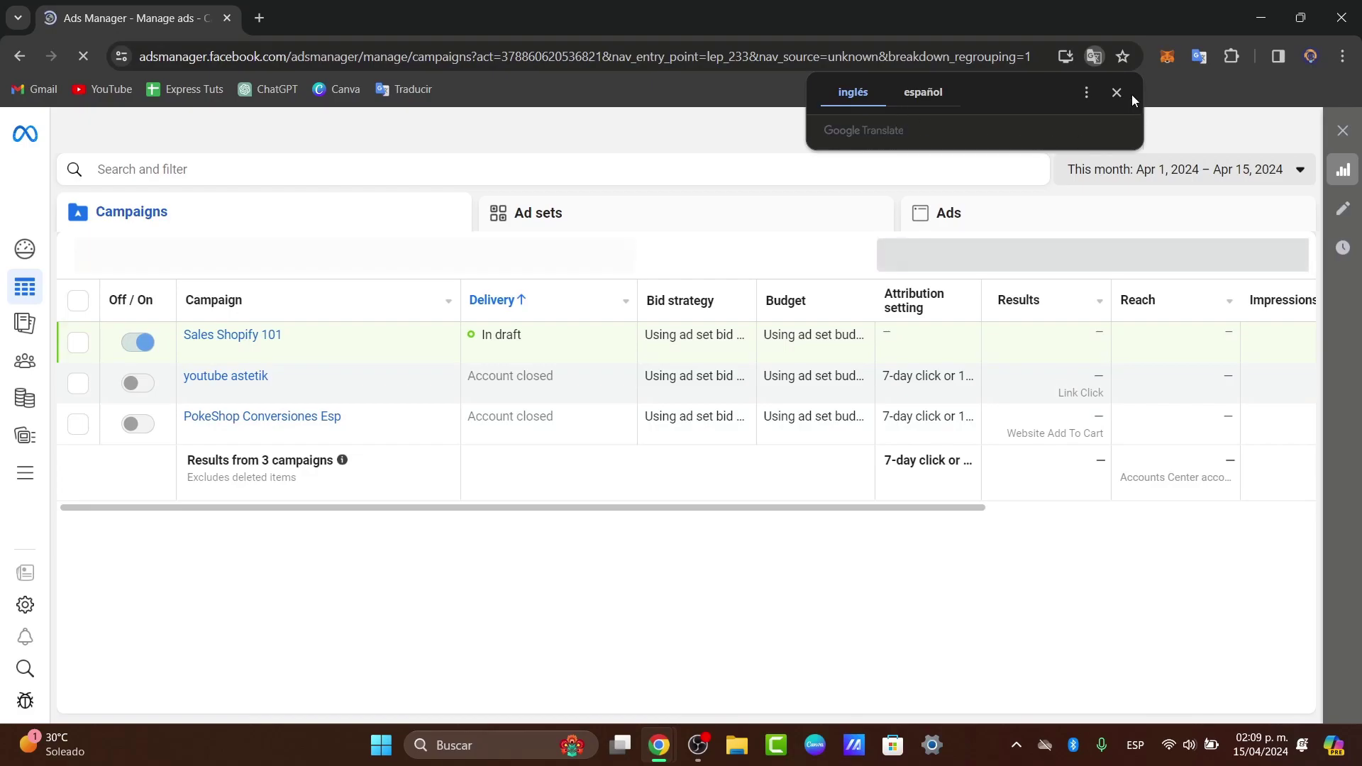
pyautogui.click(1116, 93)
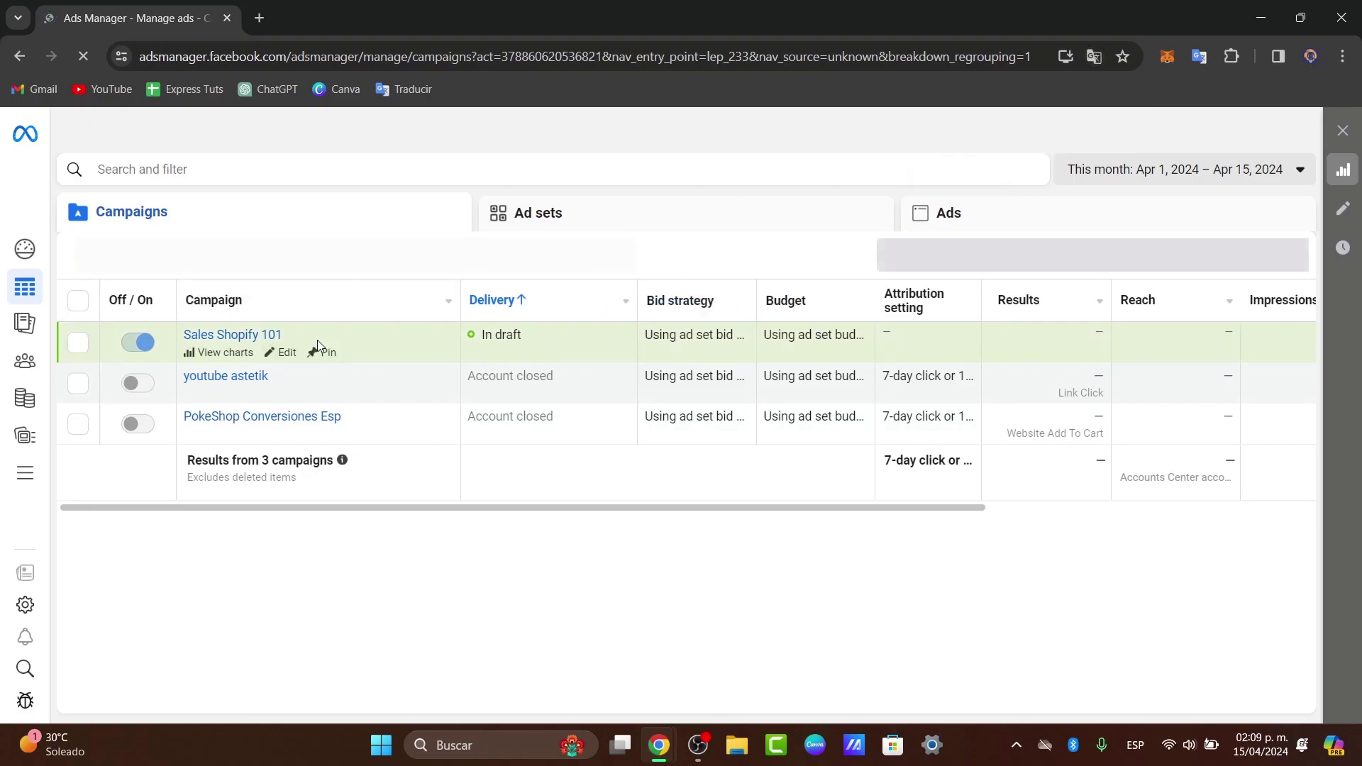
pyautogui.click(259, 19)
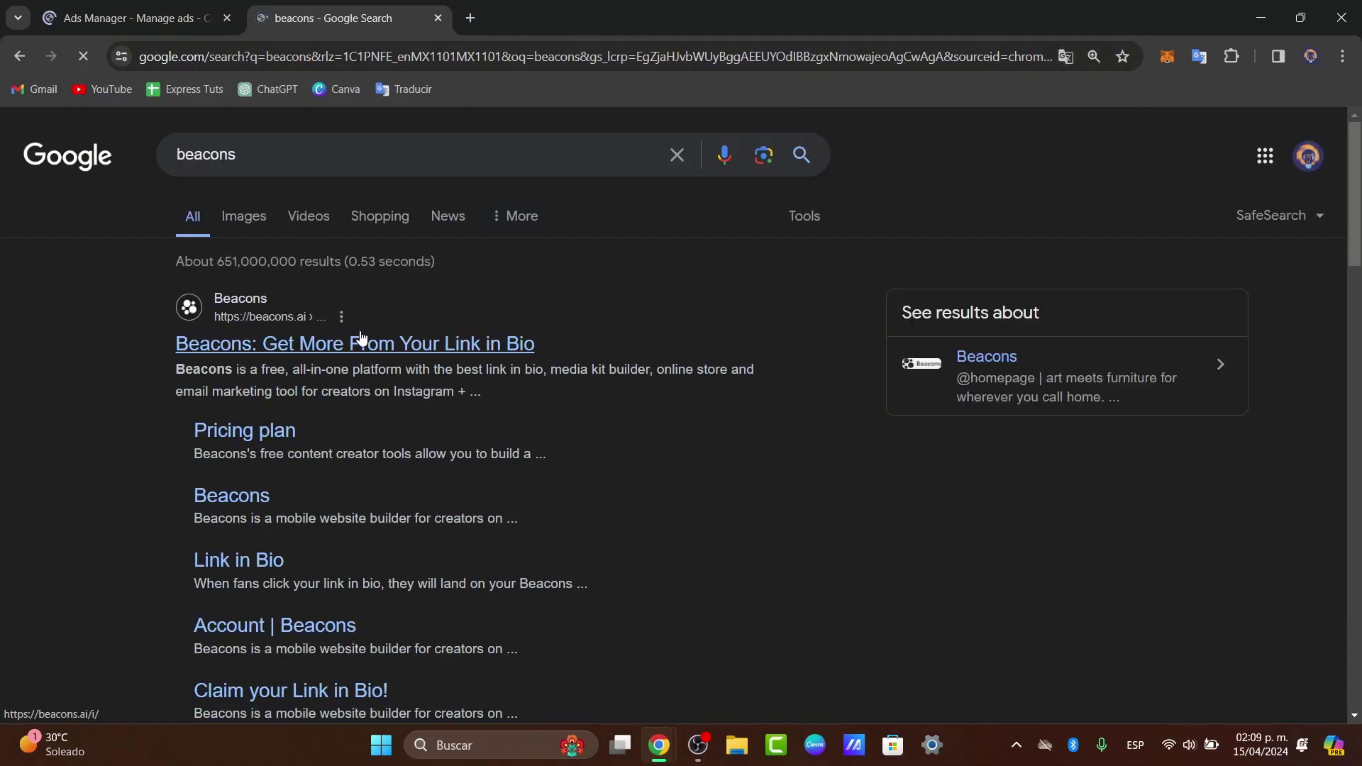
pyautogui.click(361, 343)
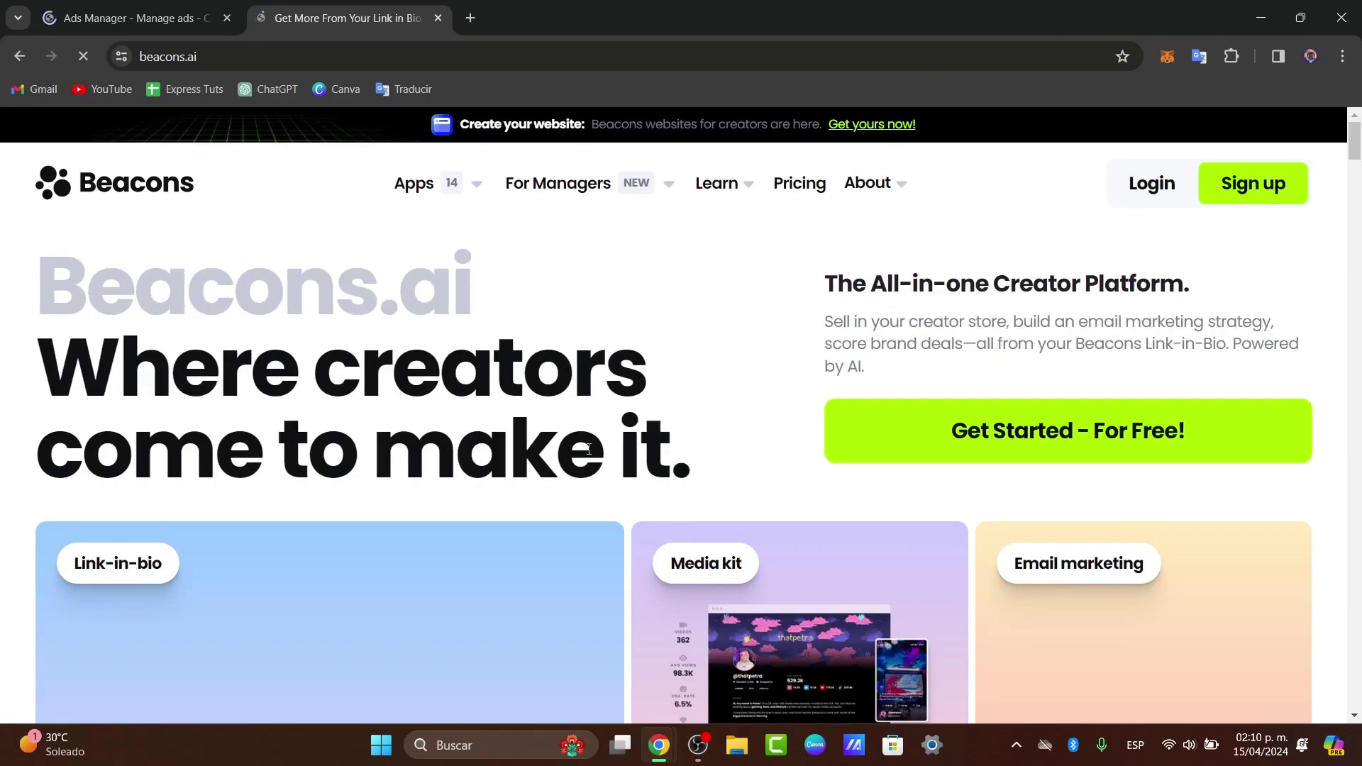
# - Scroll through the beacons.ai homepage to review its features
pyautogui.scroll(-3, 842, 417)
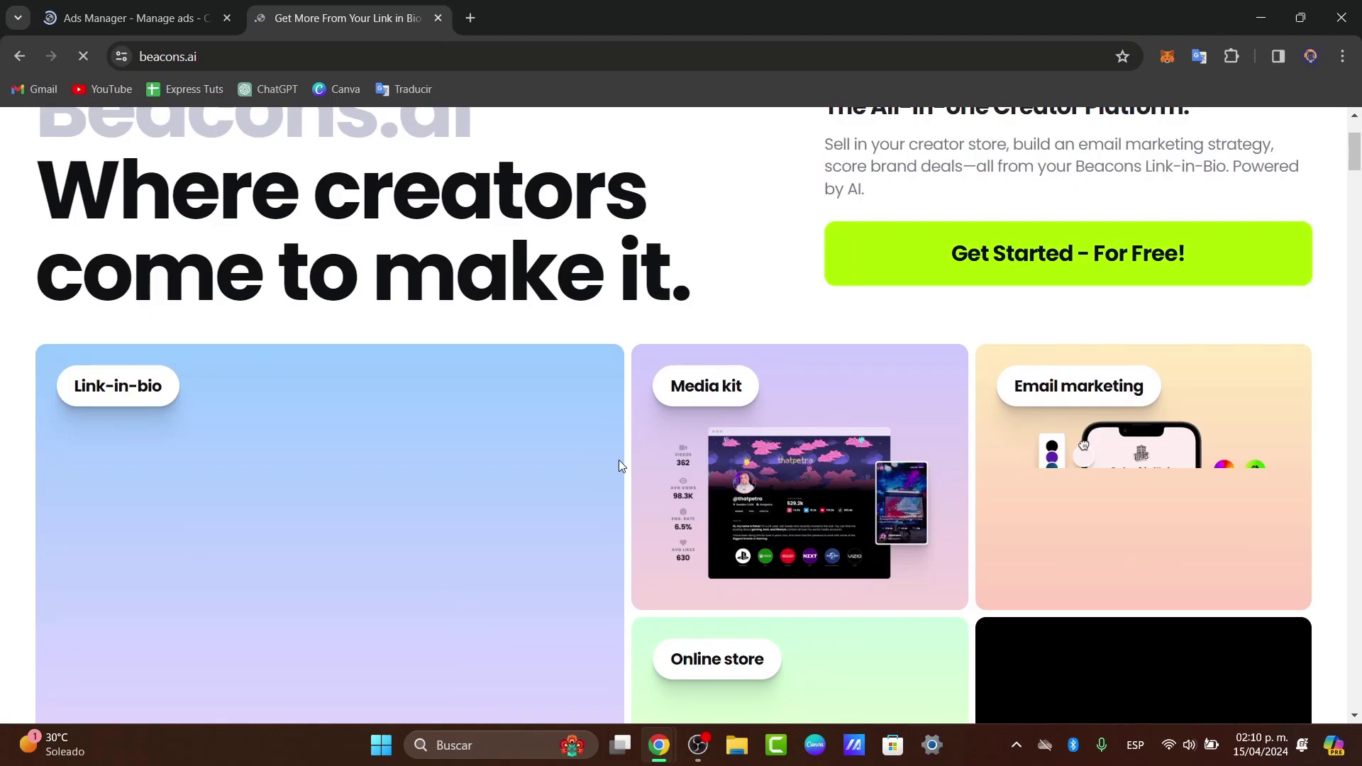
pyautogui.scroll(-4, 643, 451)
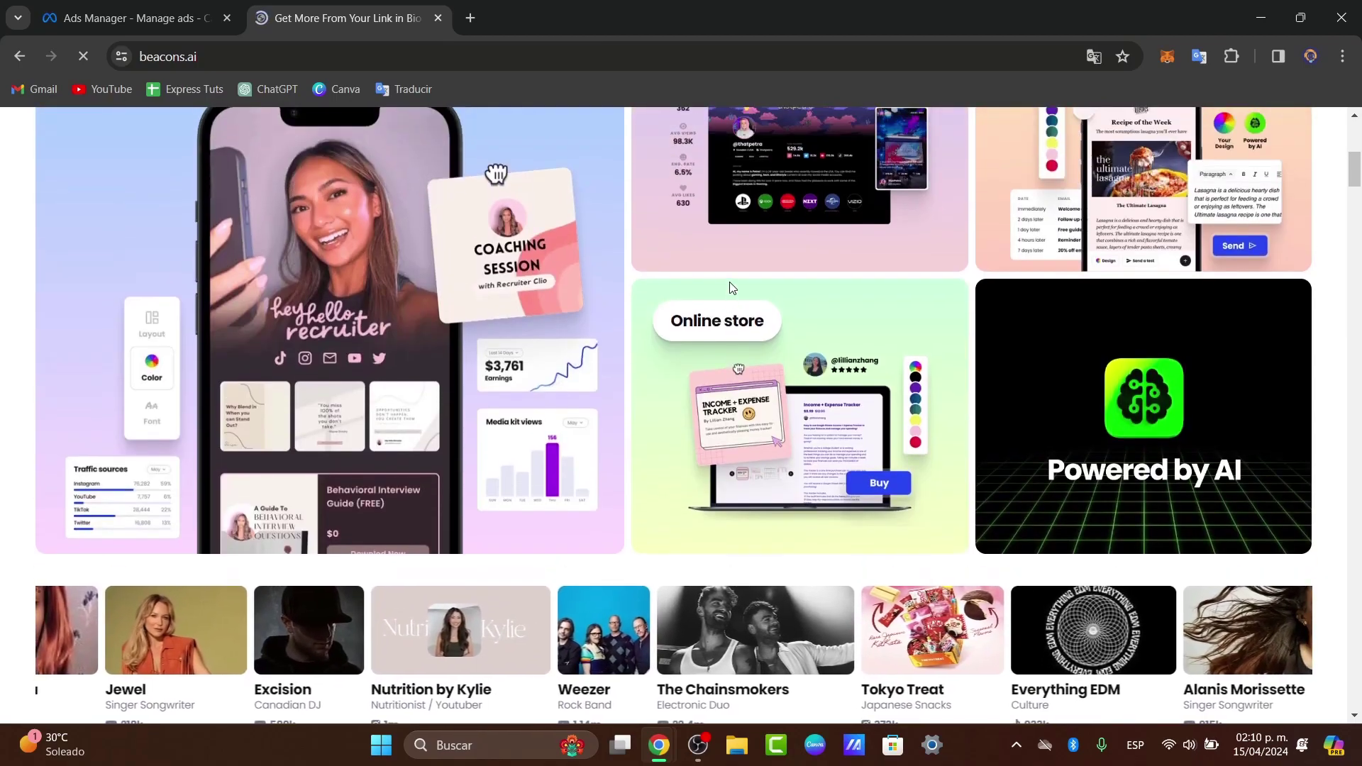
pyautogui.scroll(-4, 730, 288)
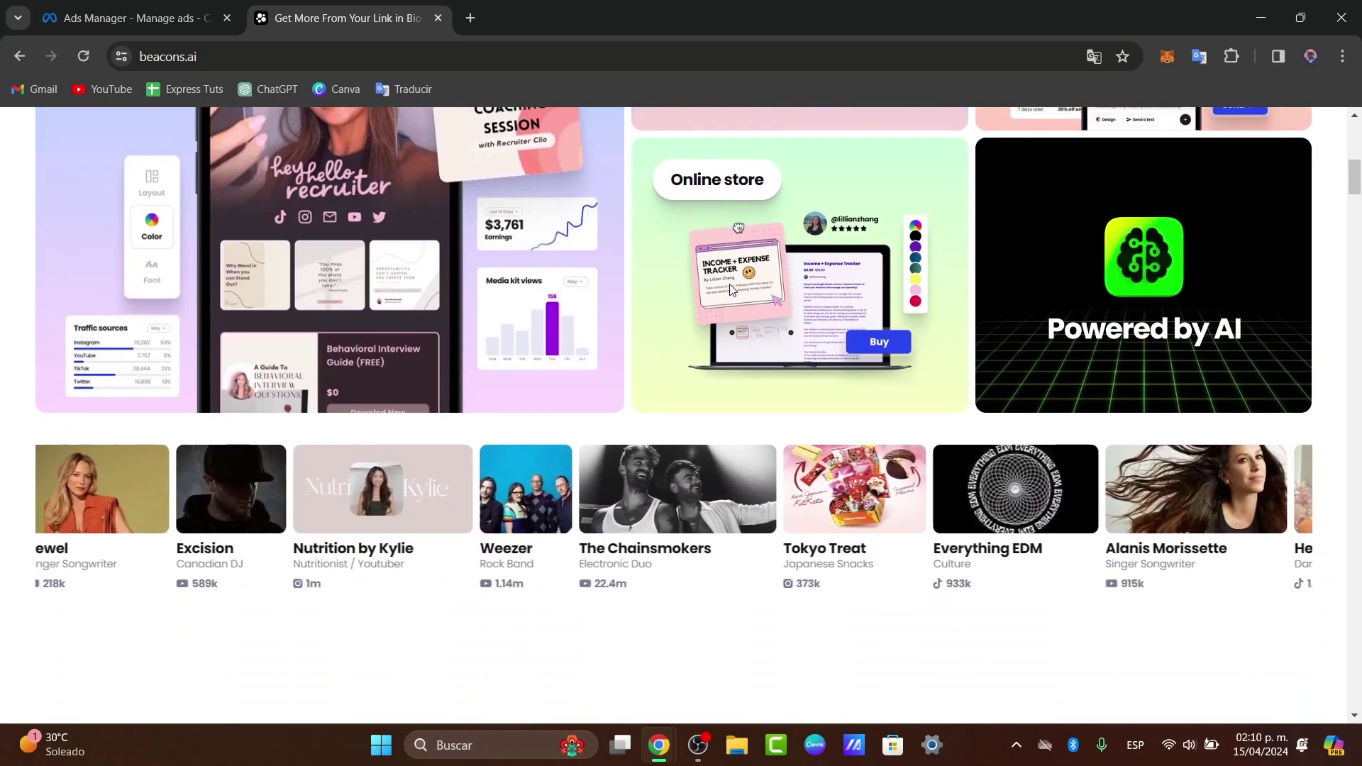
pyautogui.scroll(-10, 729, 284)
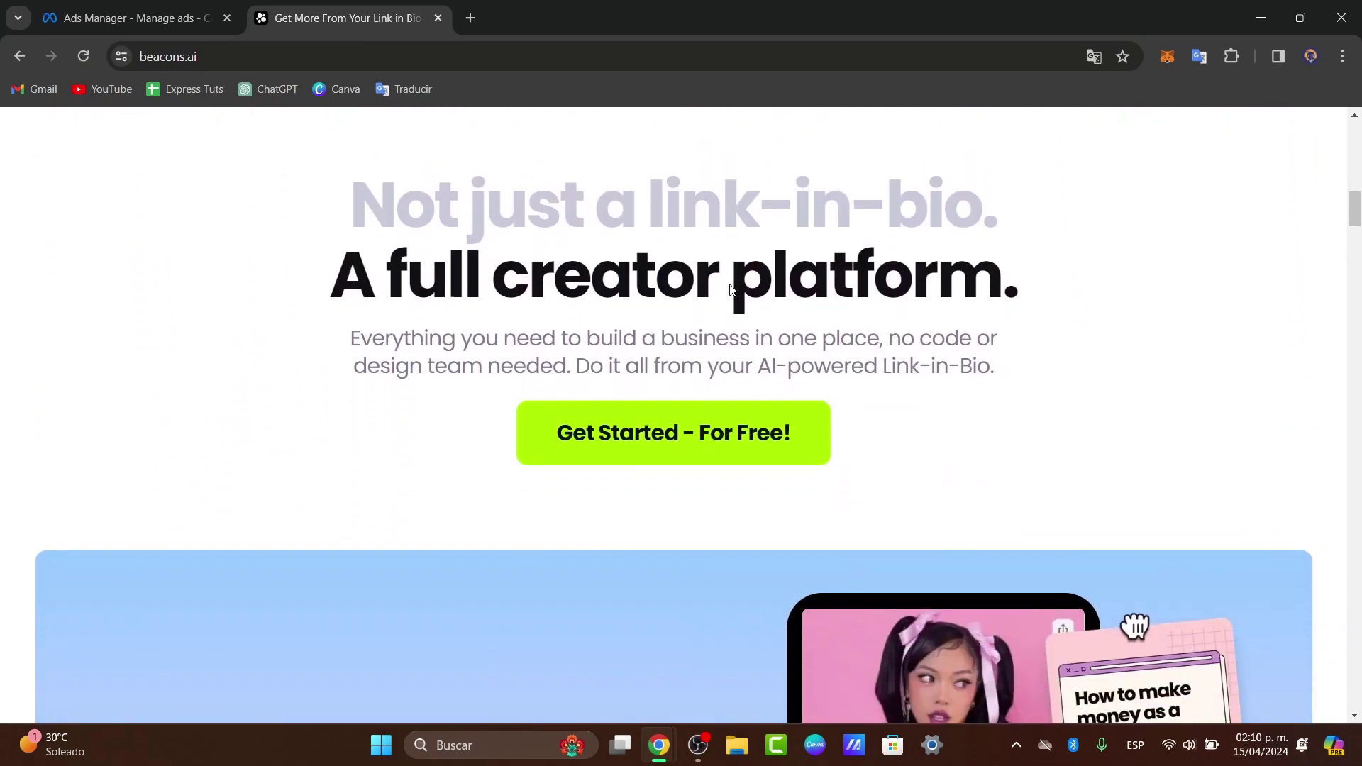
pyautogui.scroll(-4, 730, 285)
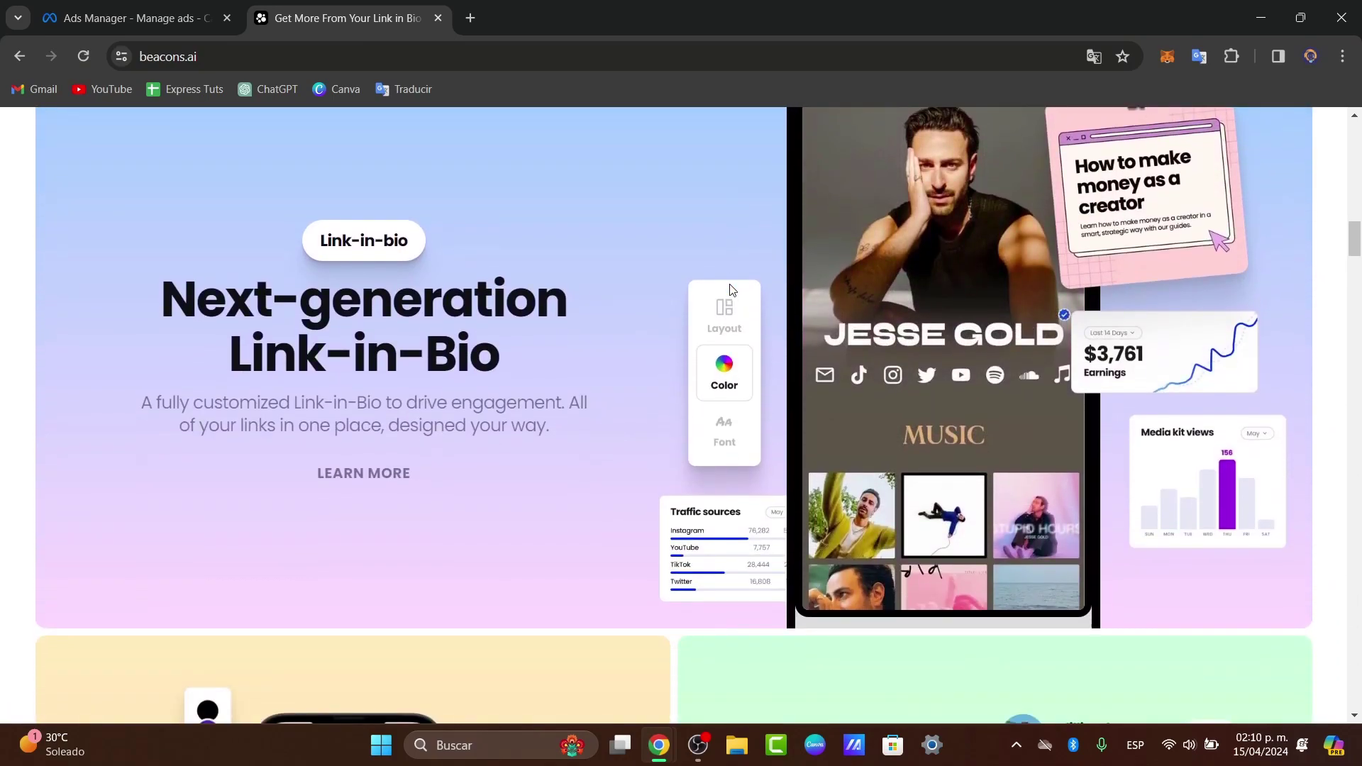
pyautogui.scroll(1, 730, 286)
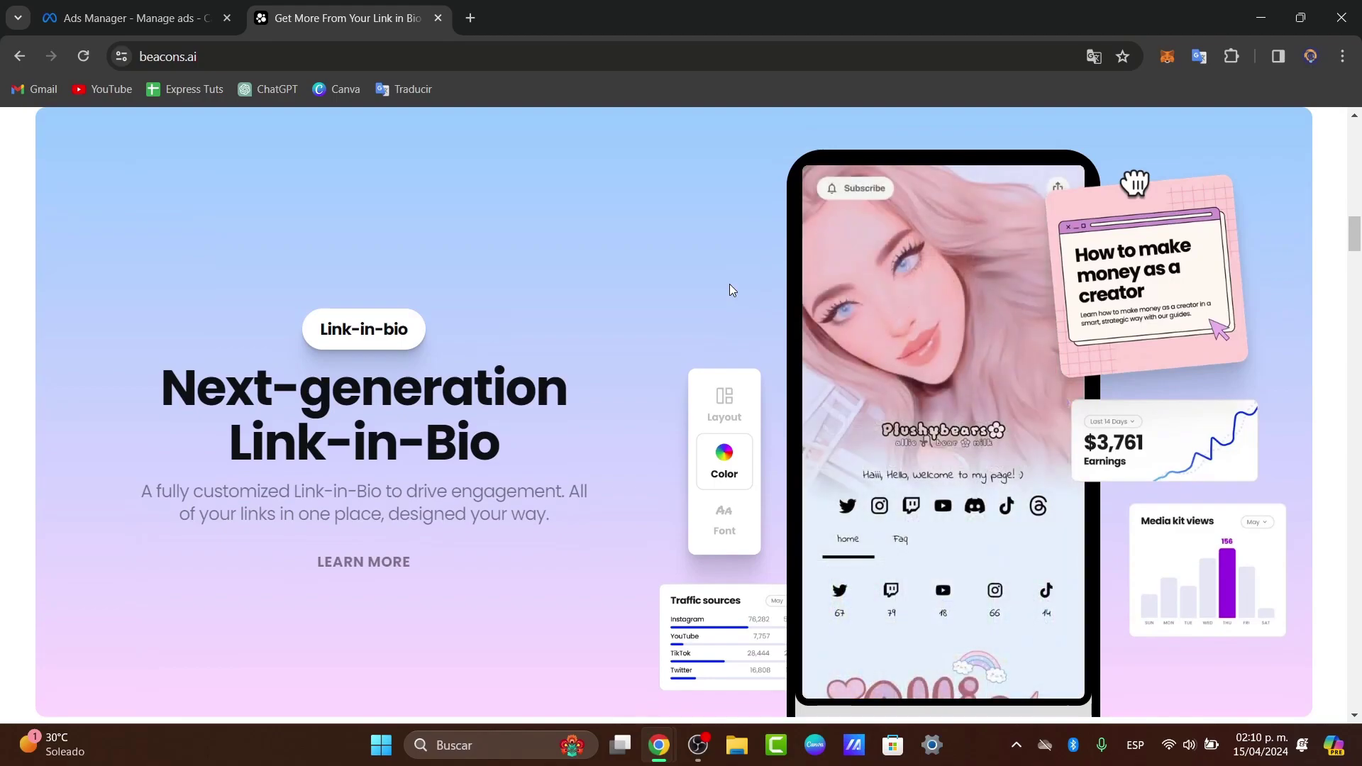
pyautogui.scroll(-1, 730, 289)
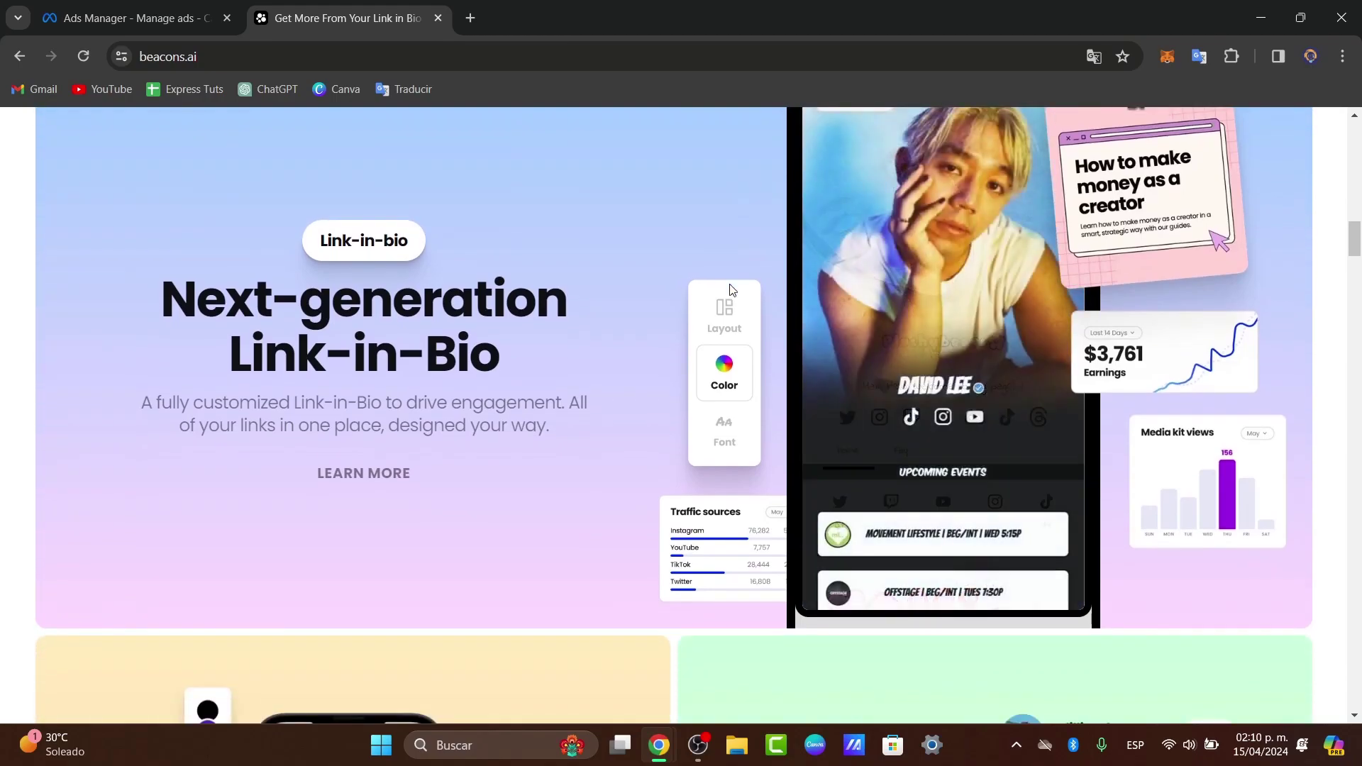
pyautogui.scroll(-1, 731, 288)
pyautogui.scroll(1, 731, 288)
pyautogui.scroll(-4, 732, 289)
pyautogui.scroll(-1, 732, 288)
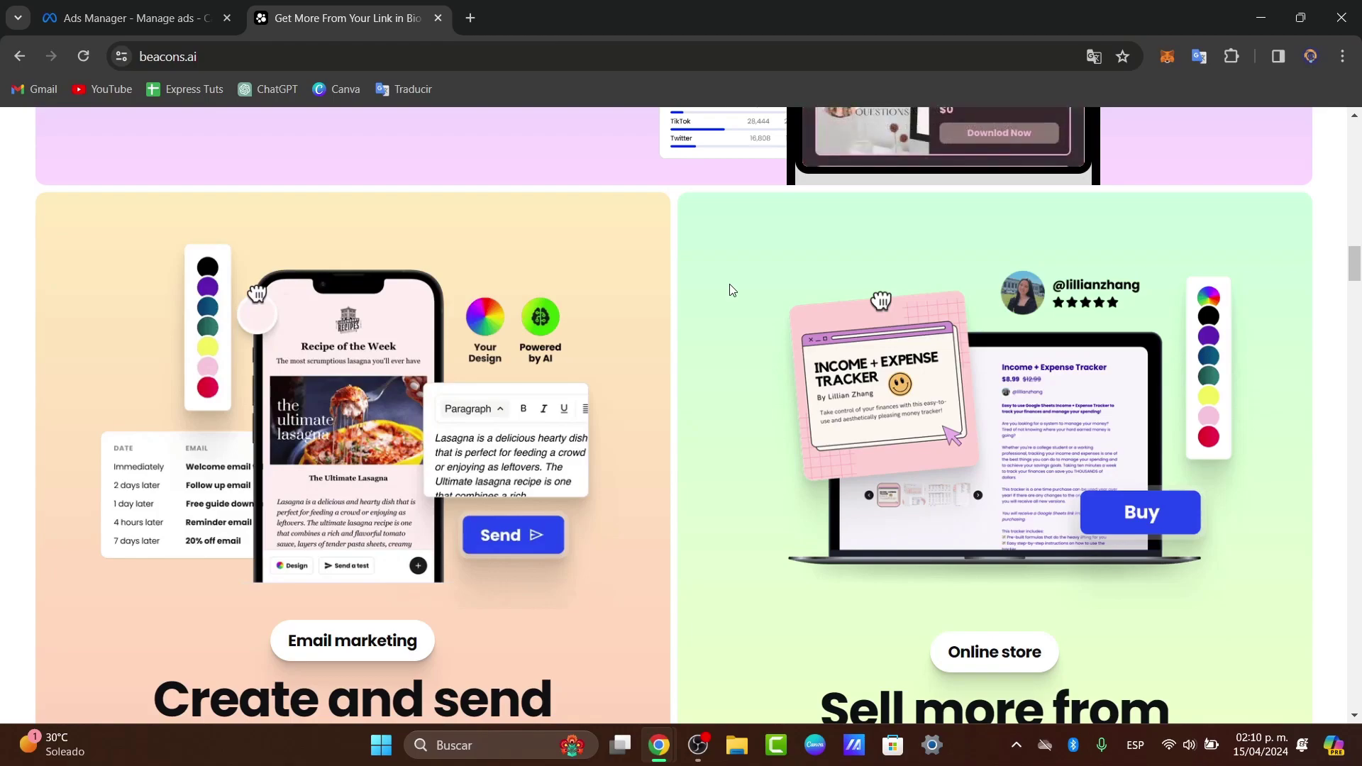
# - Look over the Meta Ads Manager campaigns list in the other tab
pyautogui.click(181, 6)
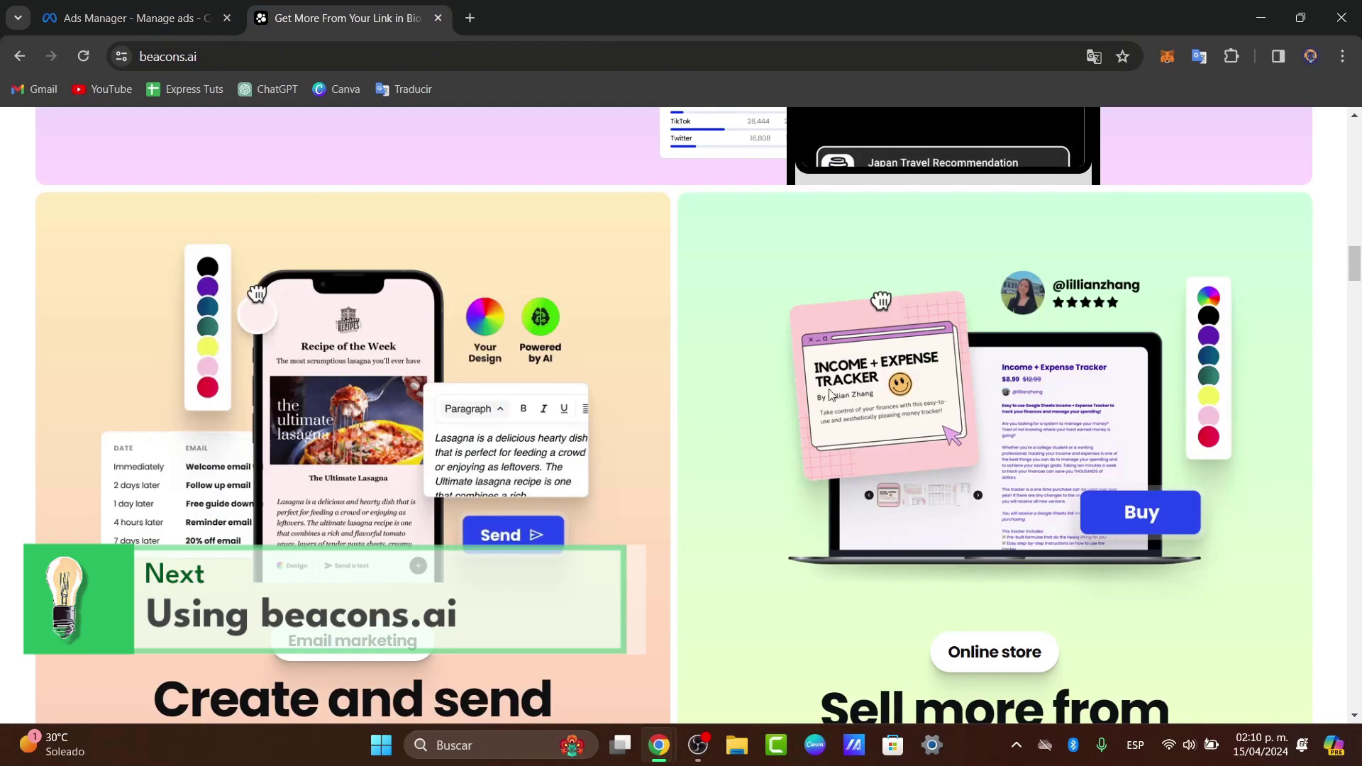
pyautogui.scroll(-5, 792, 410)
pyautogui.scroll(-15, 792, 410)
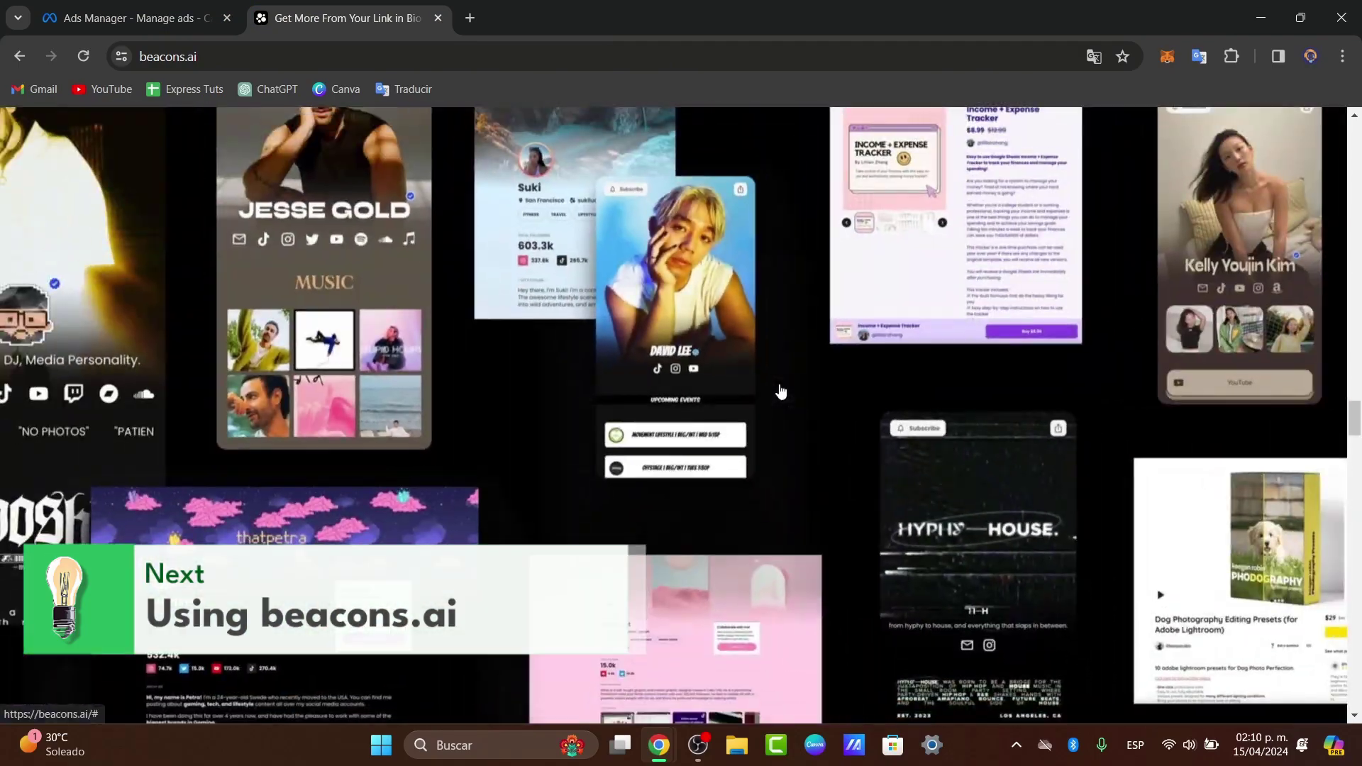
pyautogui.scroll(15, 780, 385)
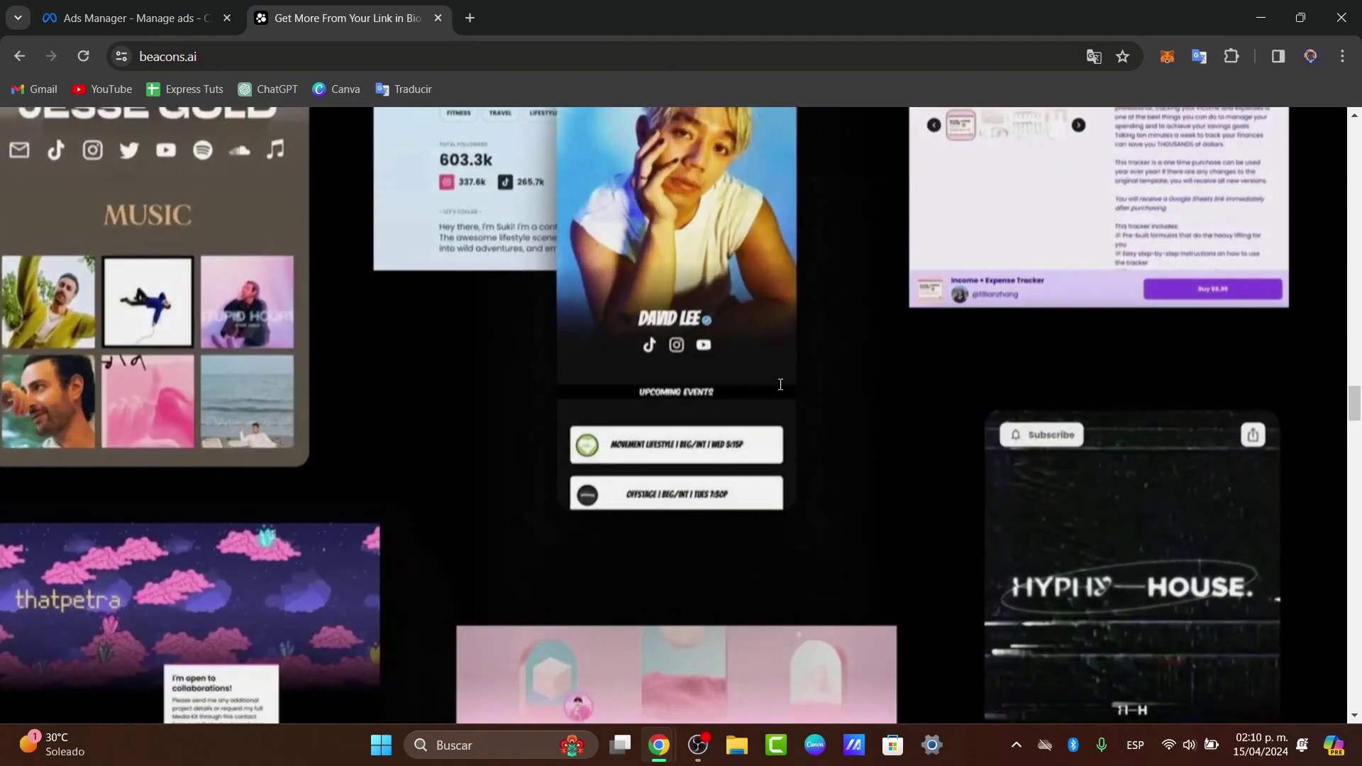
pyautogui.scroll(10, 780, 384)
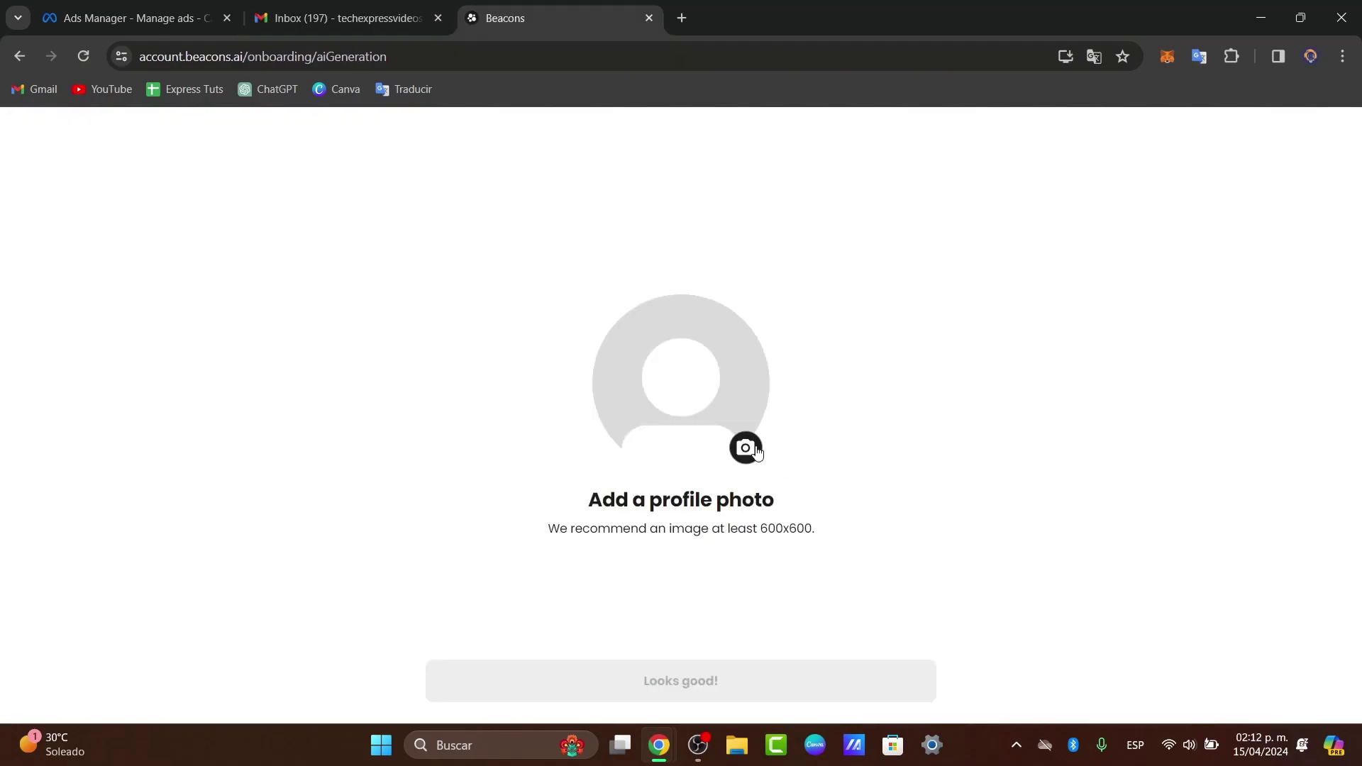
# - Upload the t-shirt image from the Descargas folder as the Beacons profile photo
pyautogui.click(743, 450)
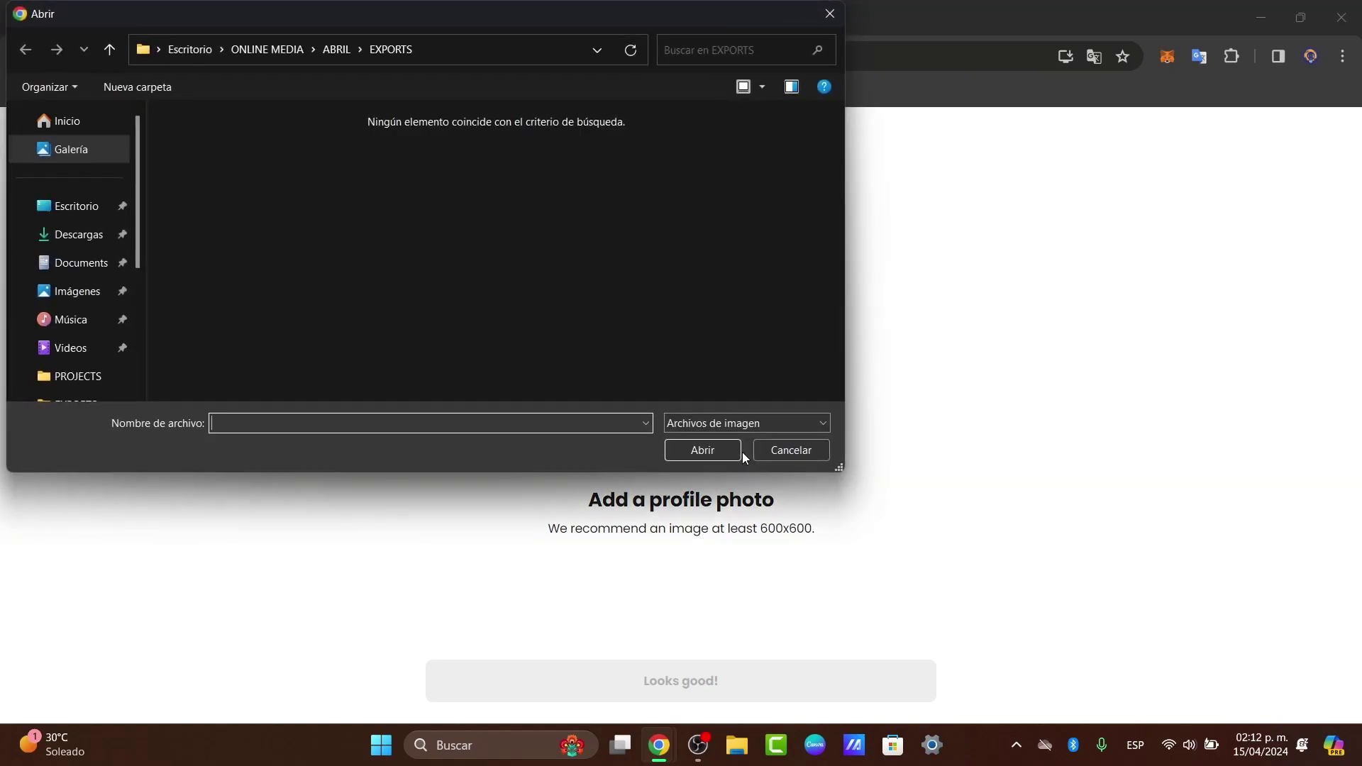
pyautogui.click(78, 235)
pyautogui.doubleClick(262, 201)
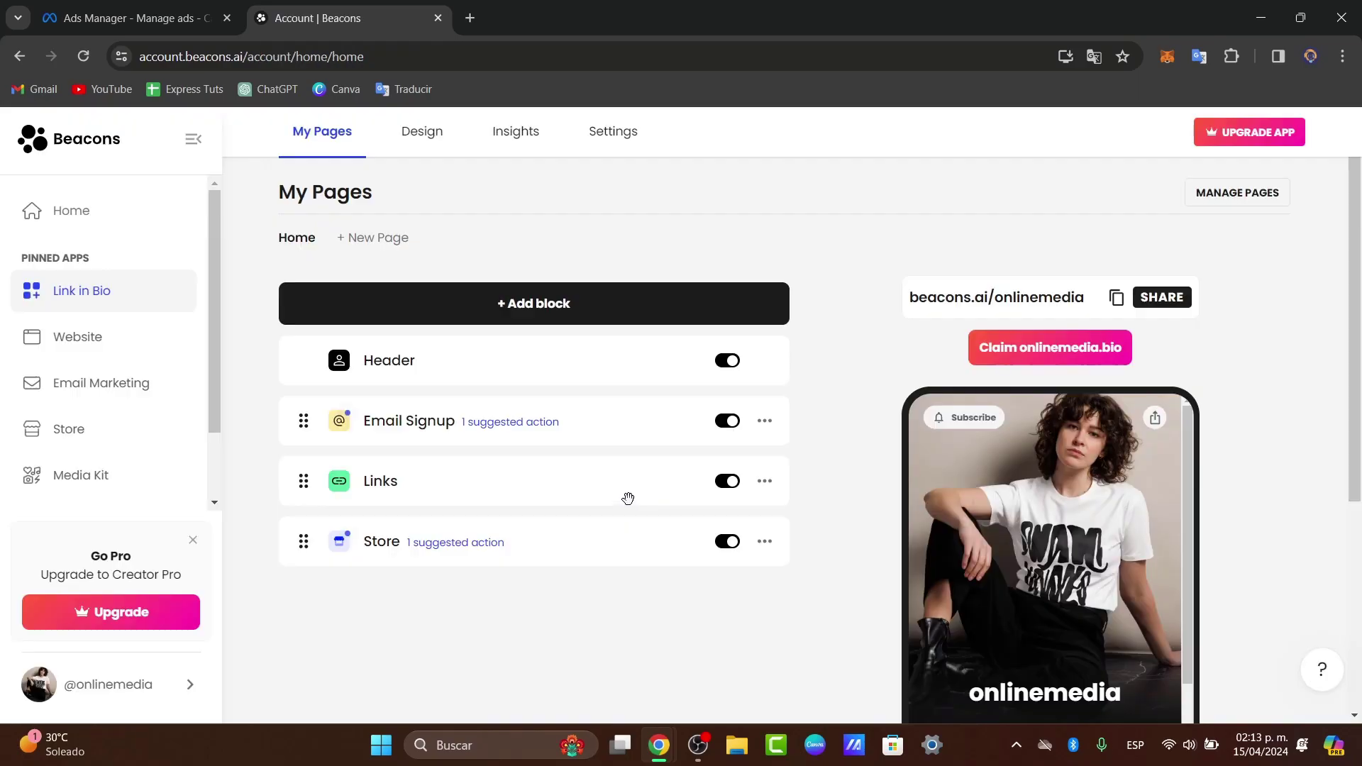
# - Start a new link in the Links block awaiting its URL, with a fresh browser tab open
pyautogui.click(538, 480)
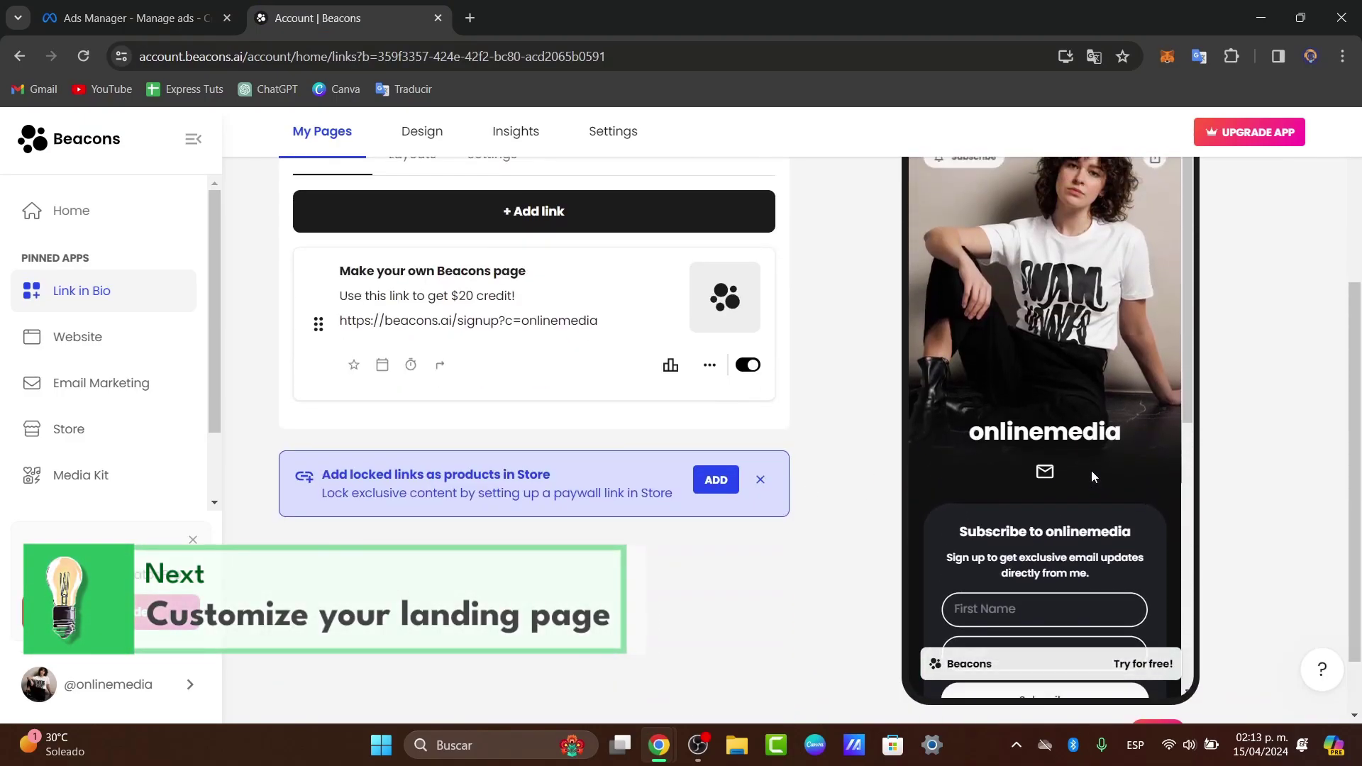
pyautogui.scroll(1, 696, 460)
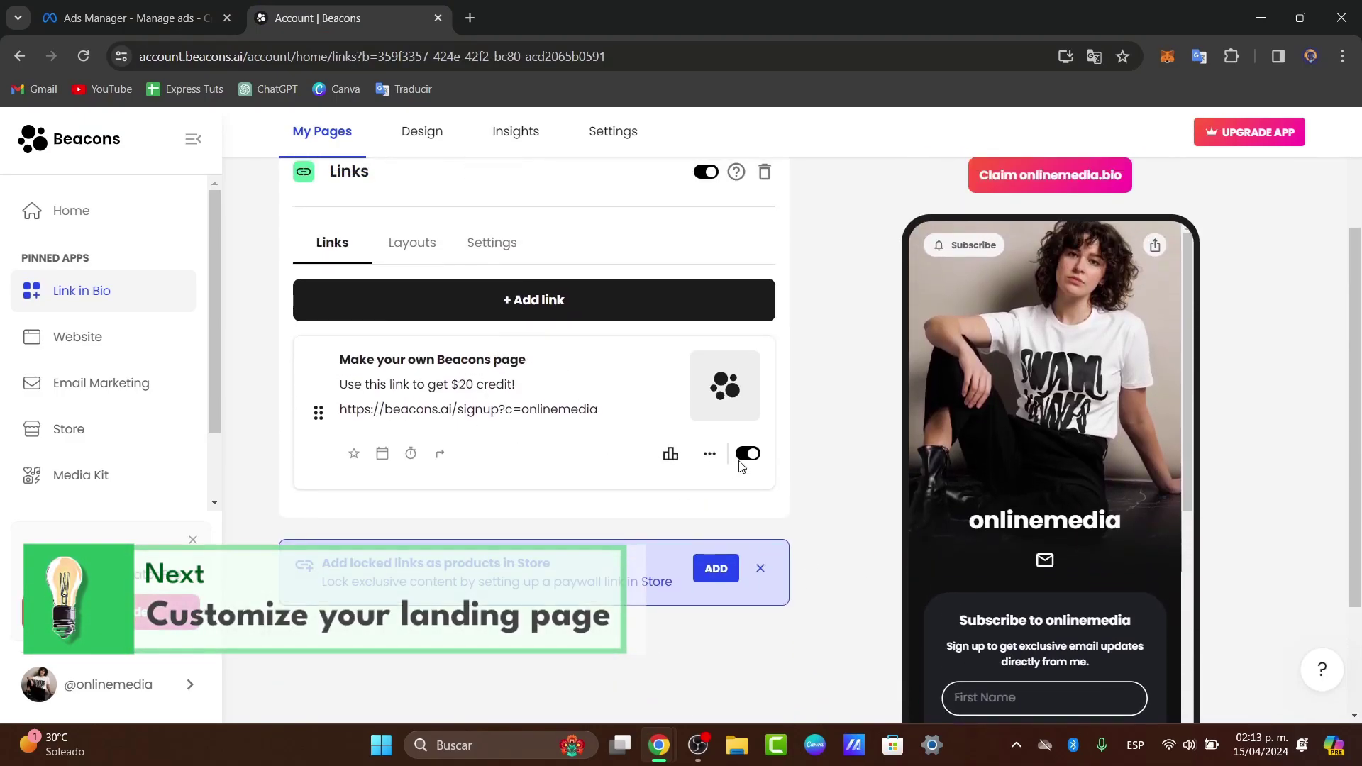
pyautogui.click(567, 301)
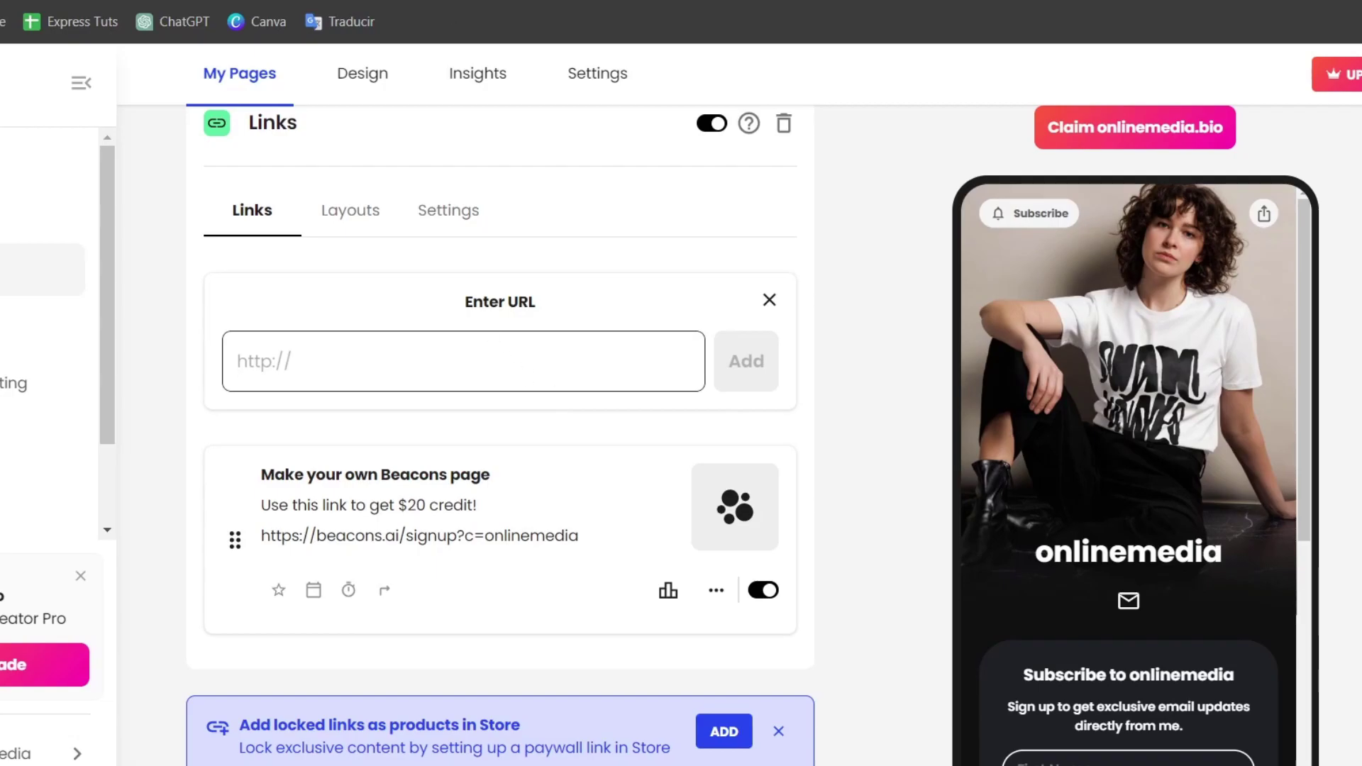
pyautogui.hotkey('ctrl', 't')
# - Open the 2021 Breathable Mesh chunky sneaker's live White Shop page from Shopify Products
pyautogui.click(177, 306)
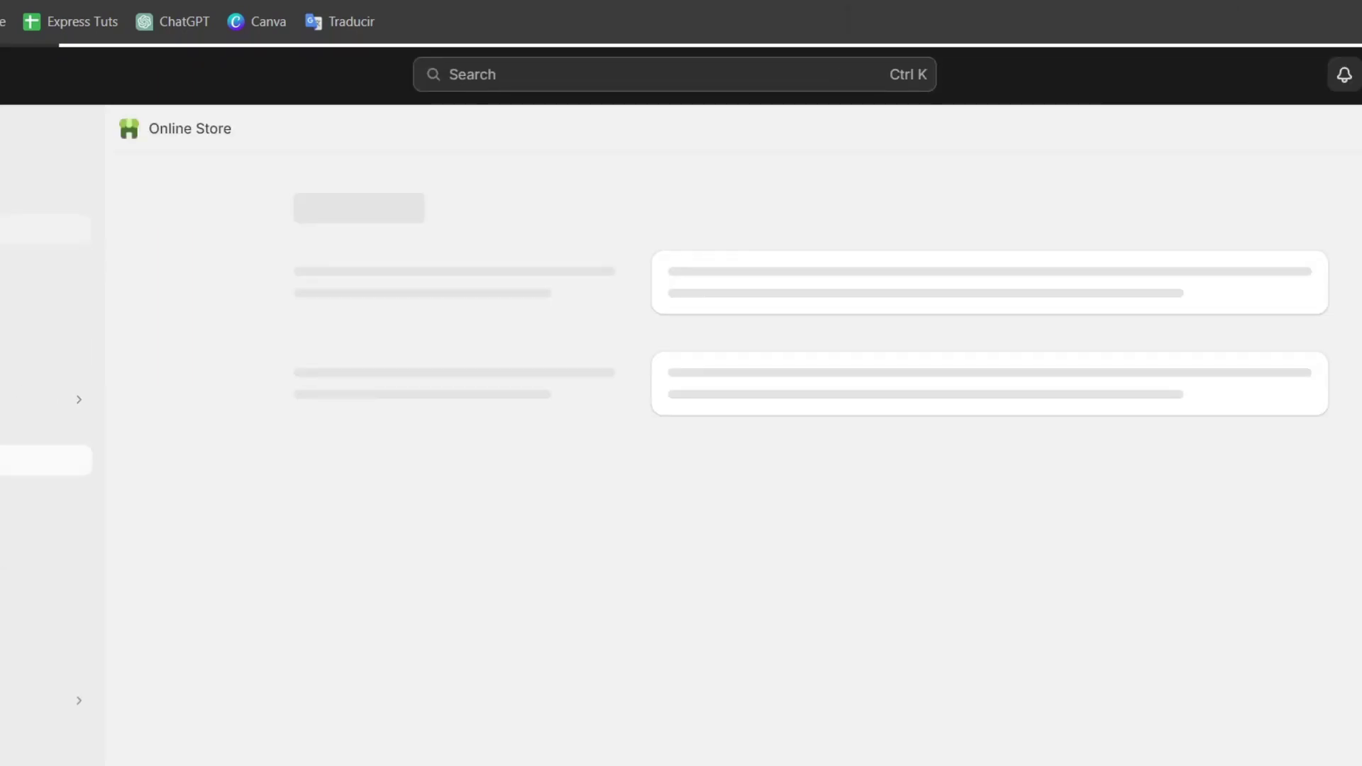
pyautogui.click(6, 206)
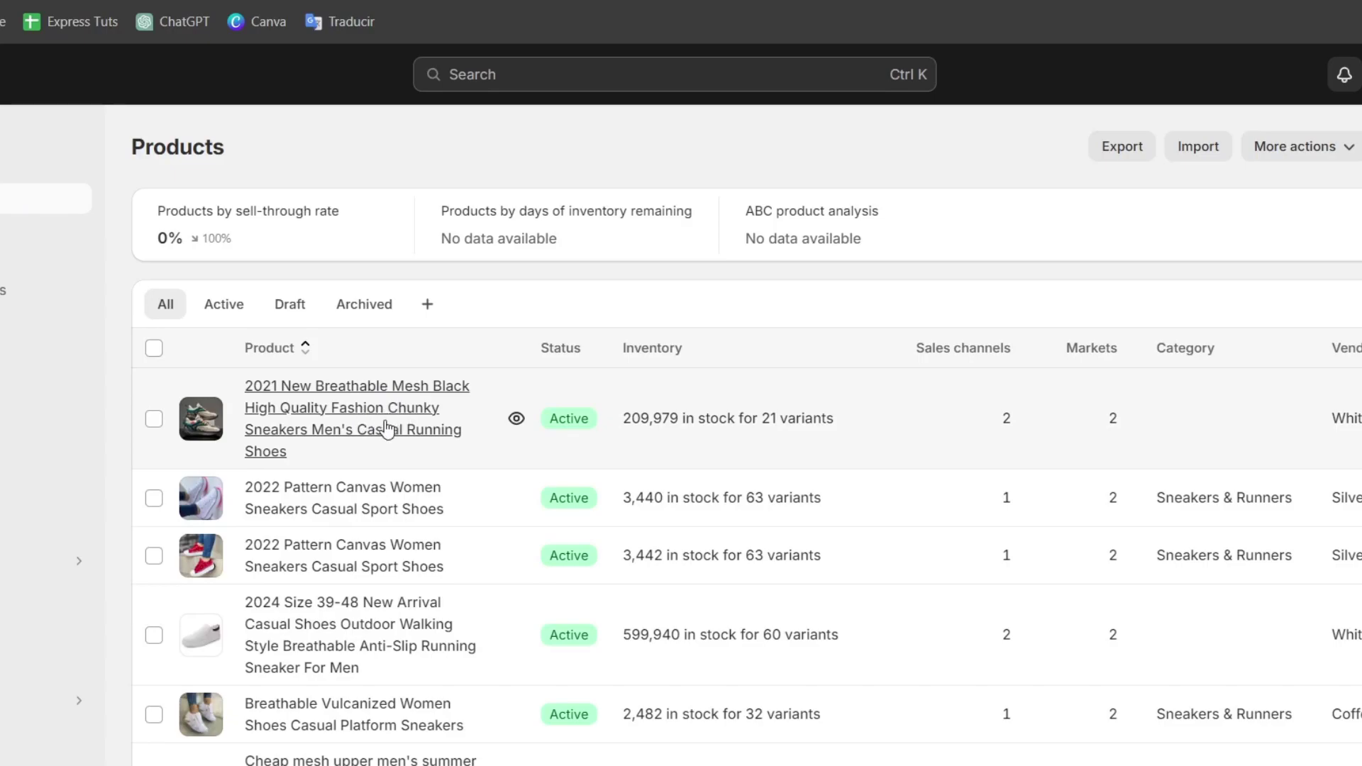
pyautogui.click(397, 426)
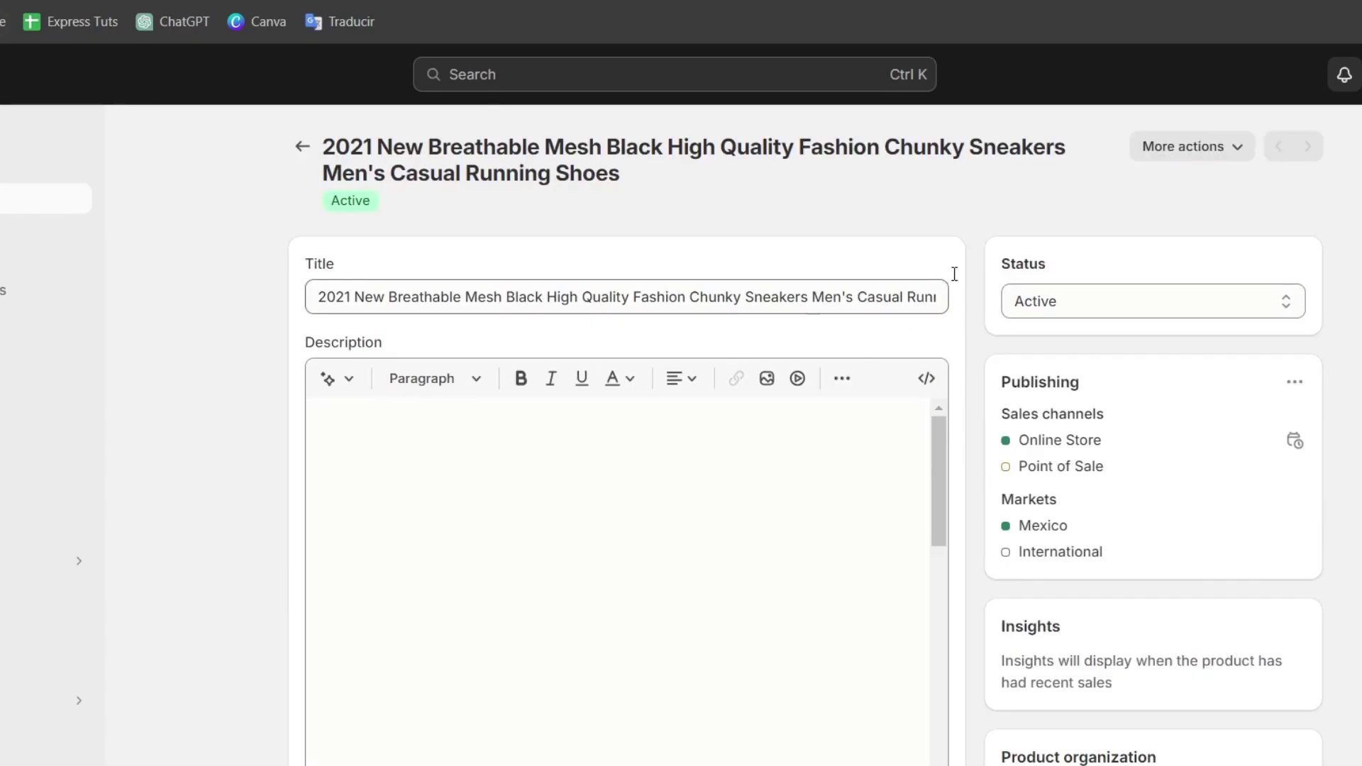
pyautogui.click(298, 142)
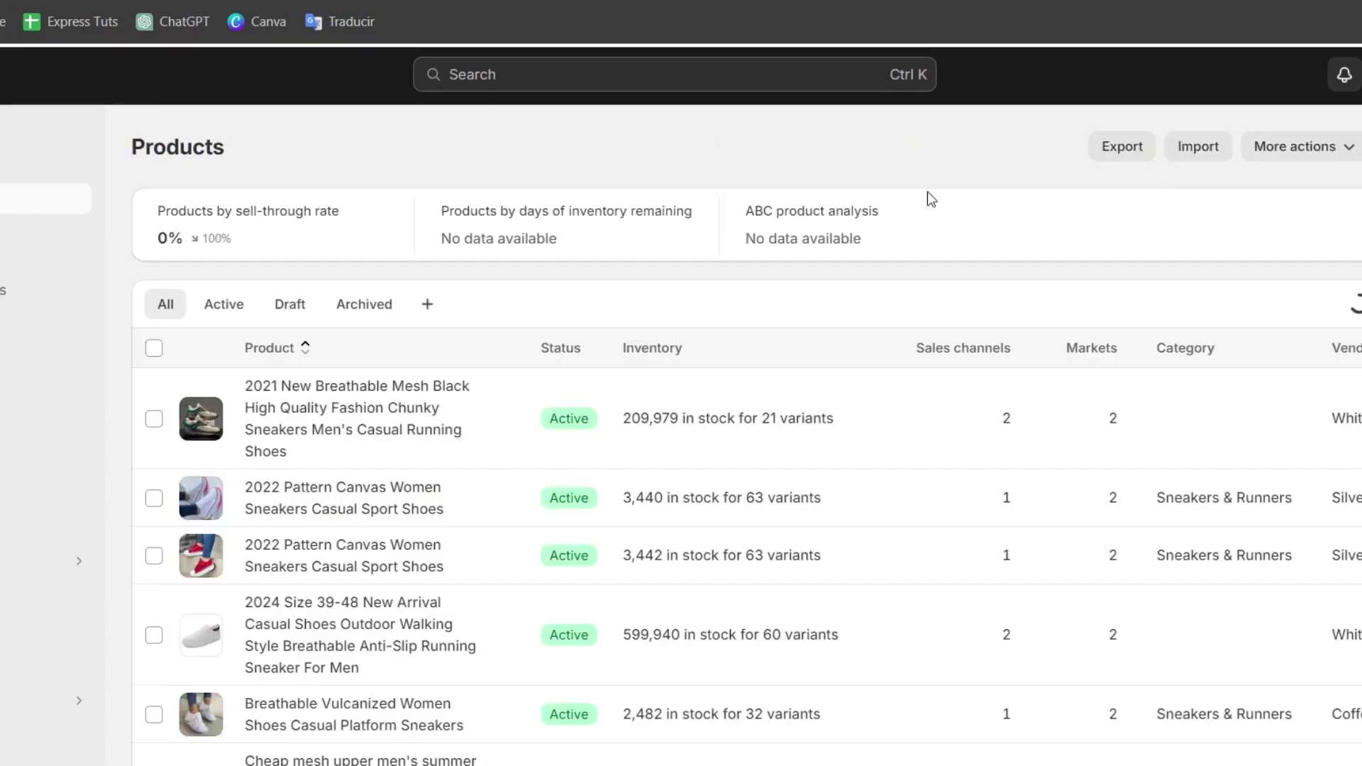
pyautogui.click(525, 426)
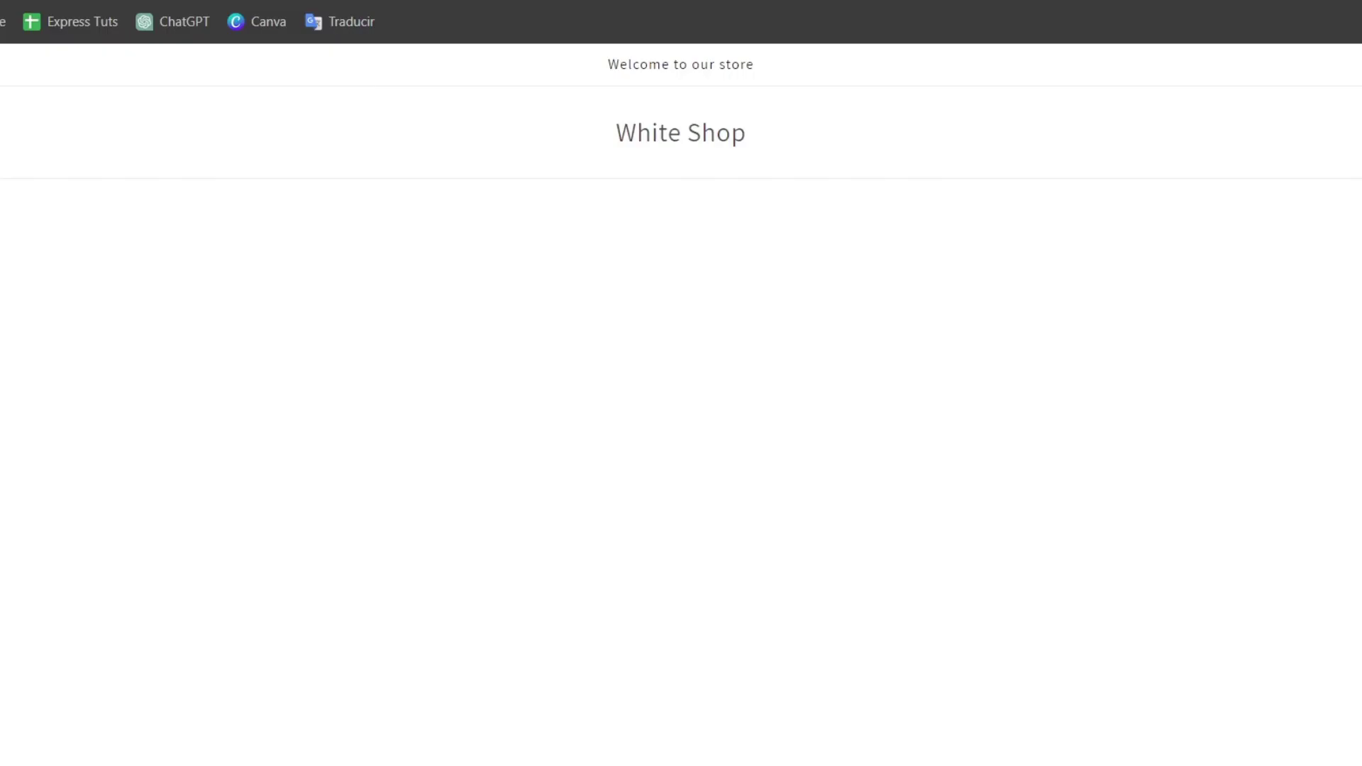
pyautogui.scroll(-2, 811, 363)
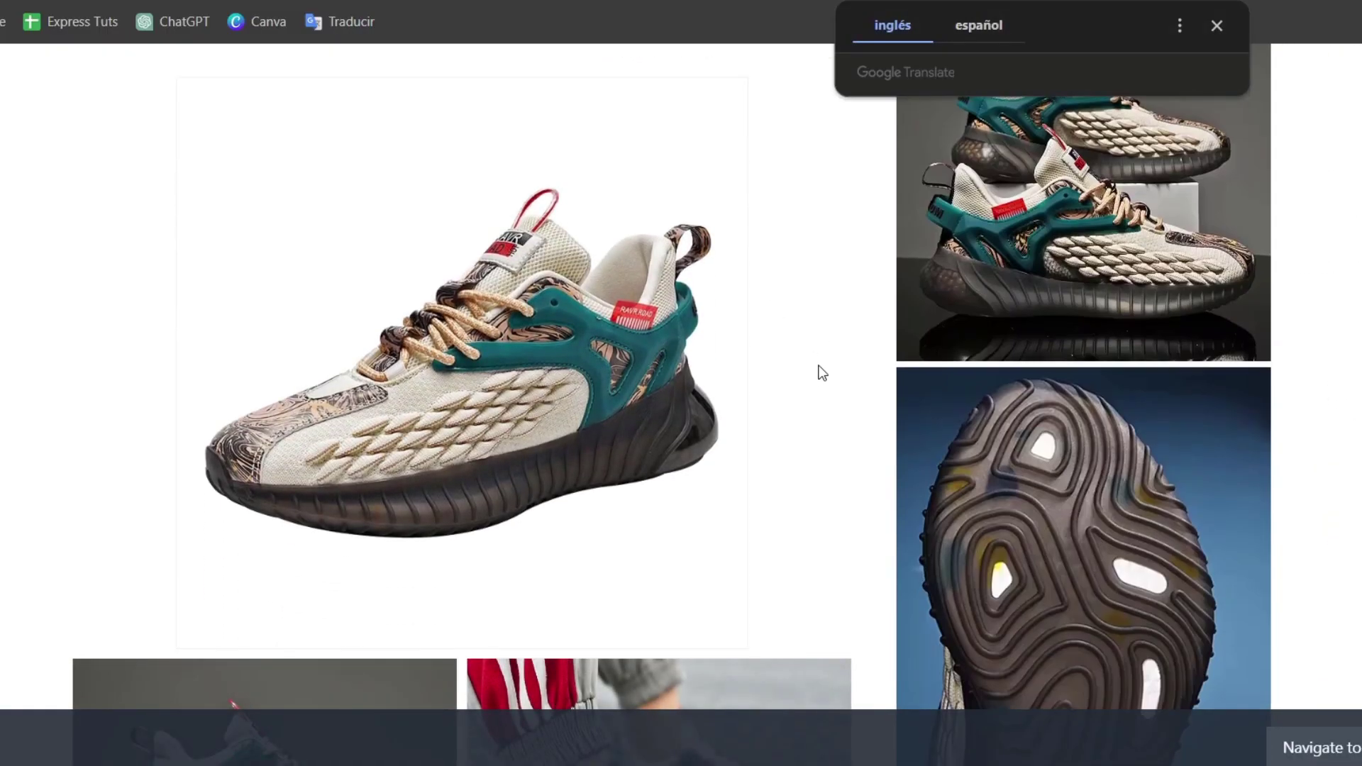
pyautogui.scroll(-3, 821, 372)
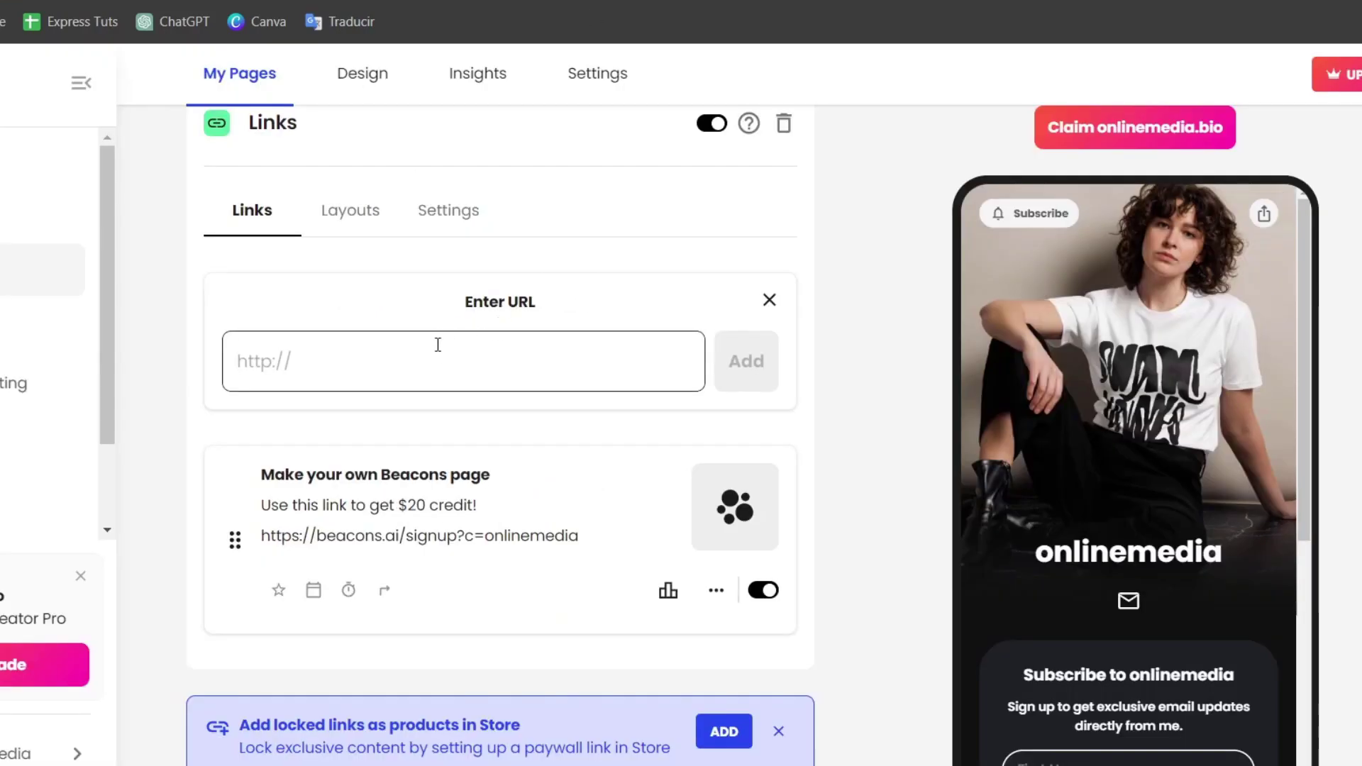
# - Add the sneaker product URL as a link titled 'Chunky Sneakers 2024' with subtitle 'Buy now'
pyautogui.hotkey('ctrl', 'v')
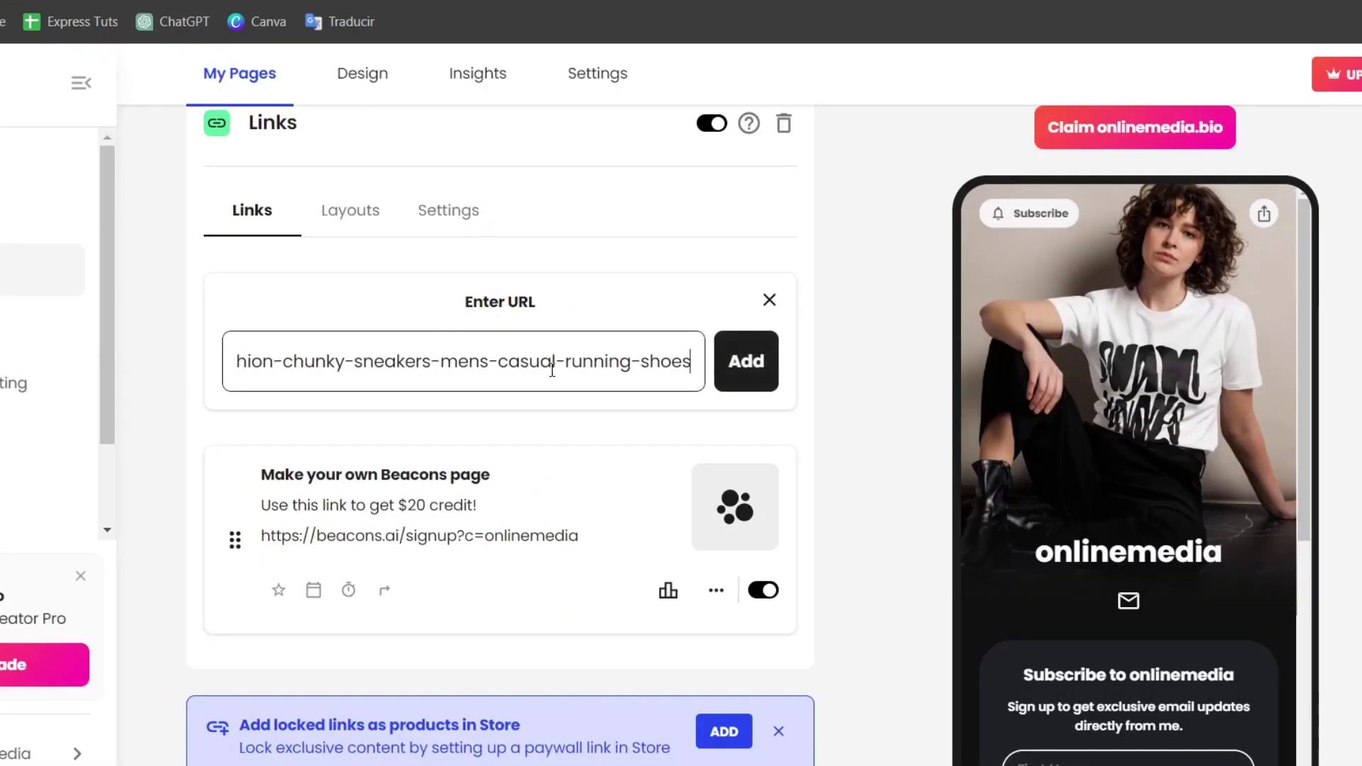
pyautogui.click(744, 359)
pyautogui.click(383, 362)
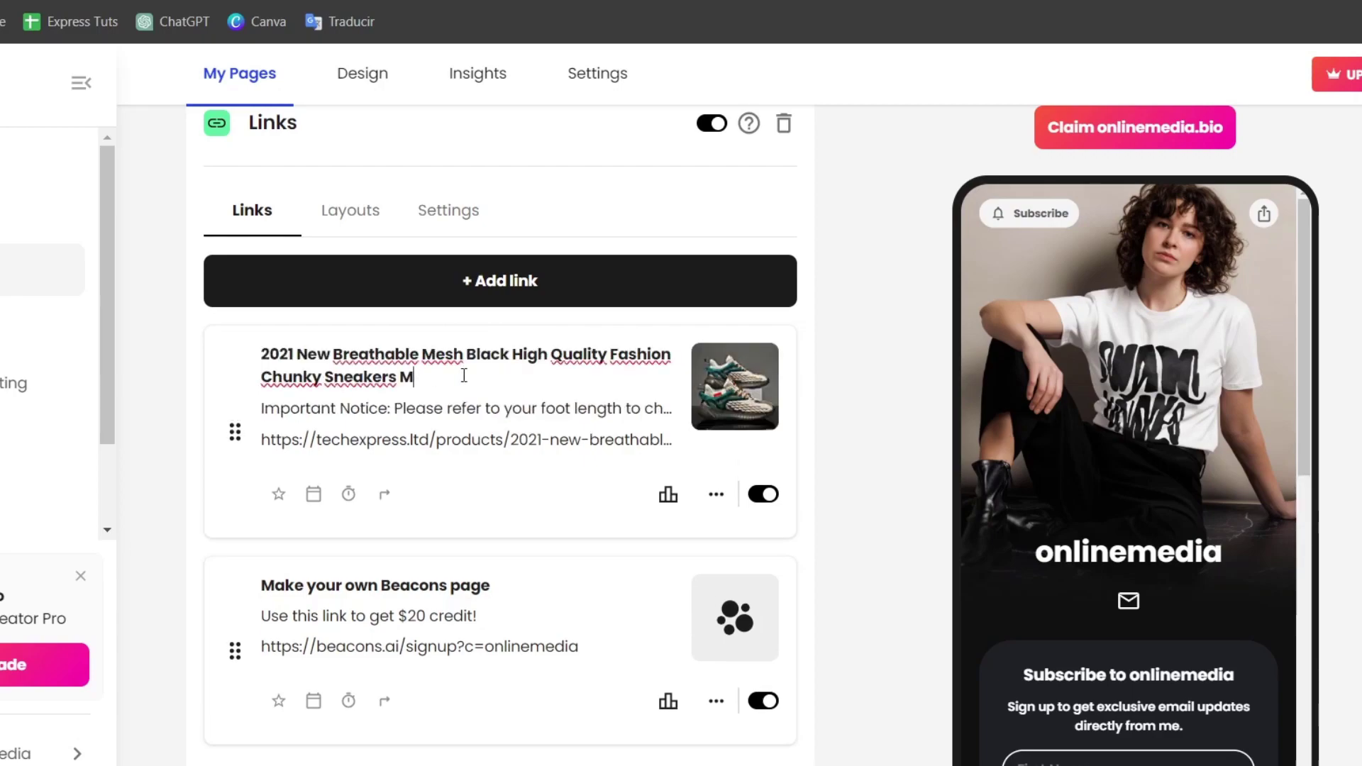
pyautogui.moveTo(395, 374); pyautogui.dragTo(246, 344)
pyautogui.write('Chunky')
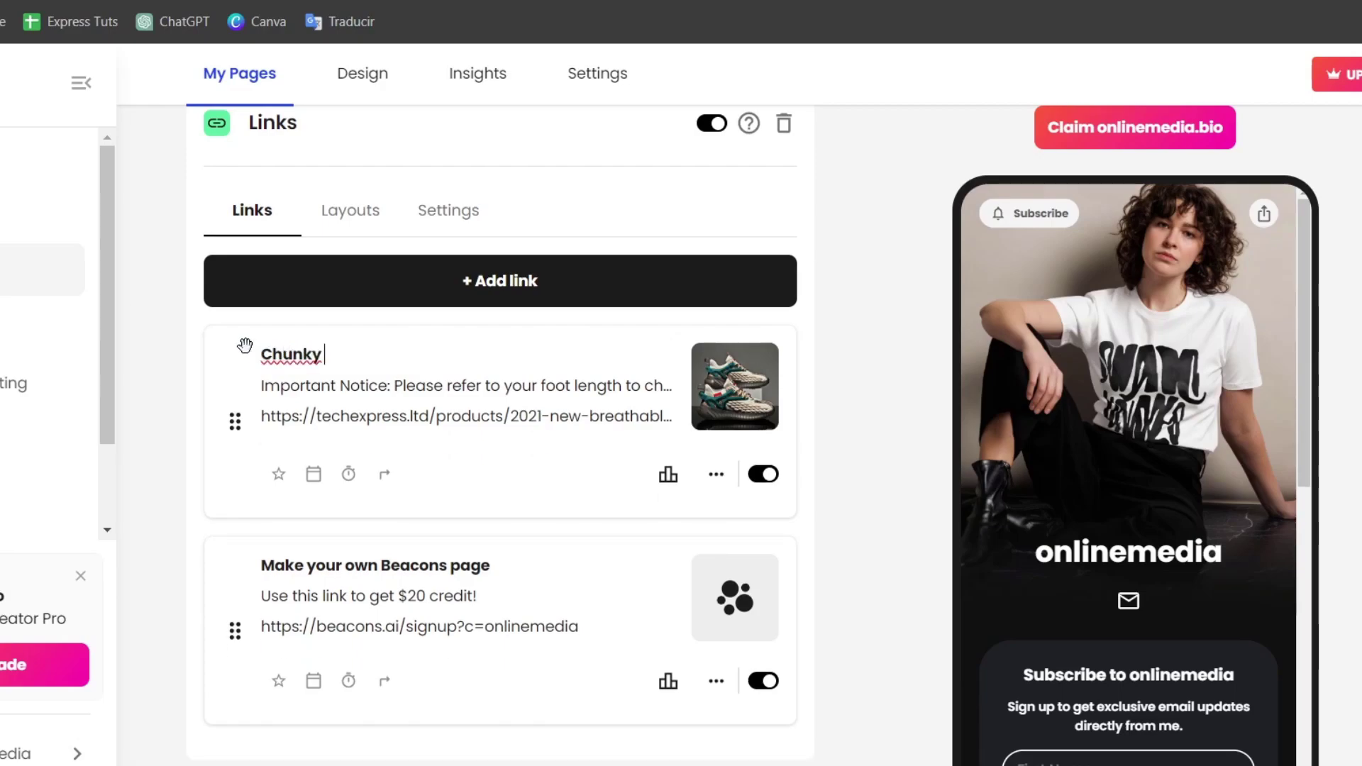
pyautogui.write(' Sneakers 2024')
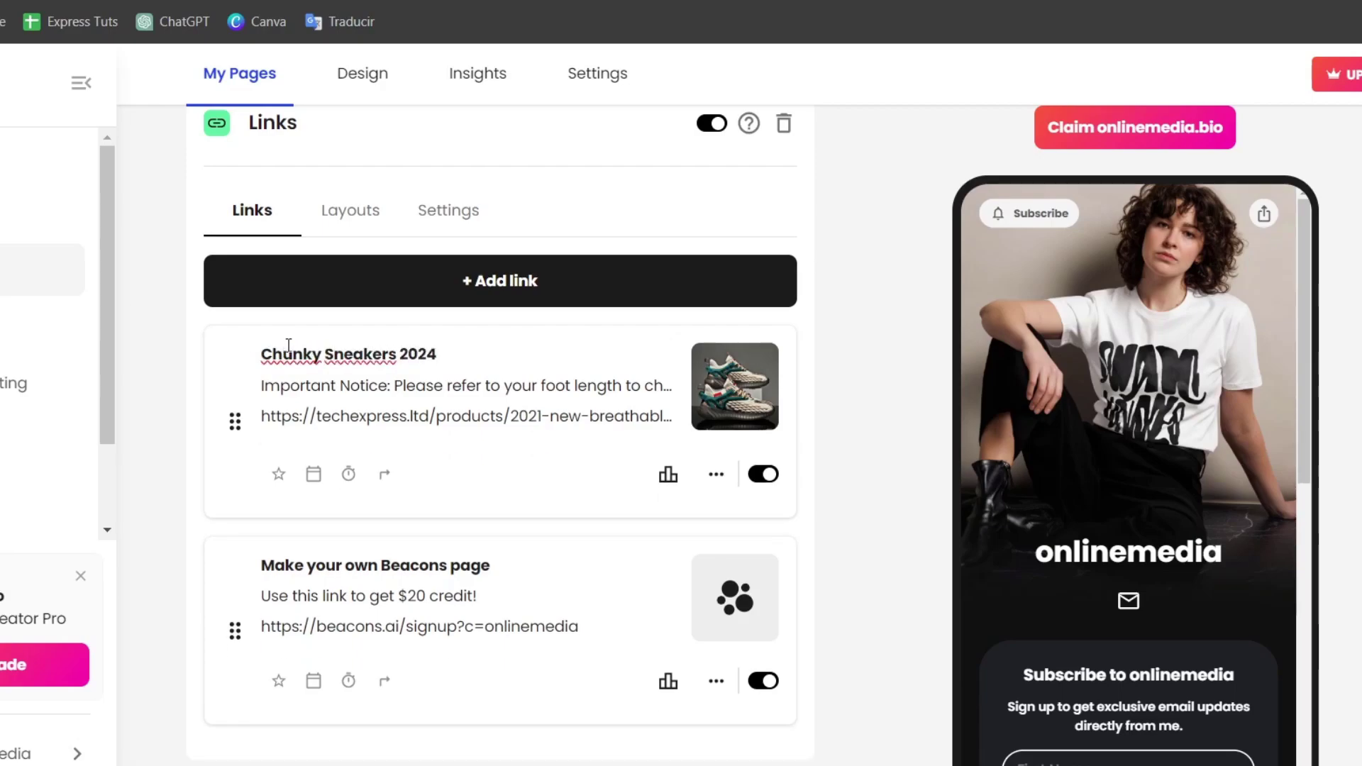
pyautogui.tripleClick(375, 386)
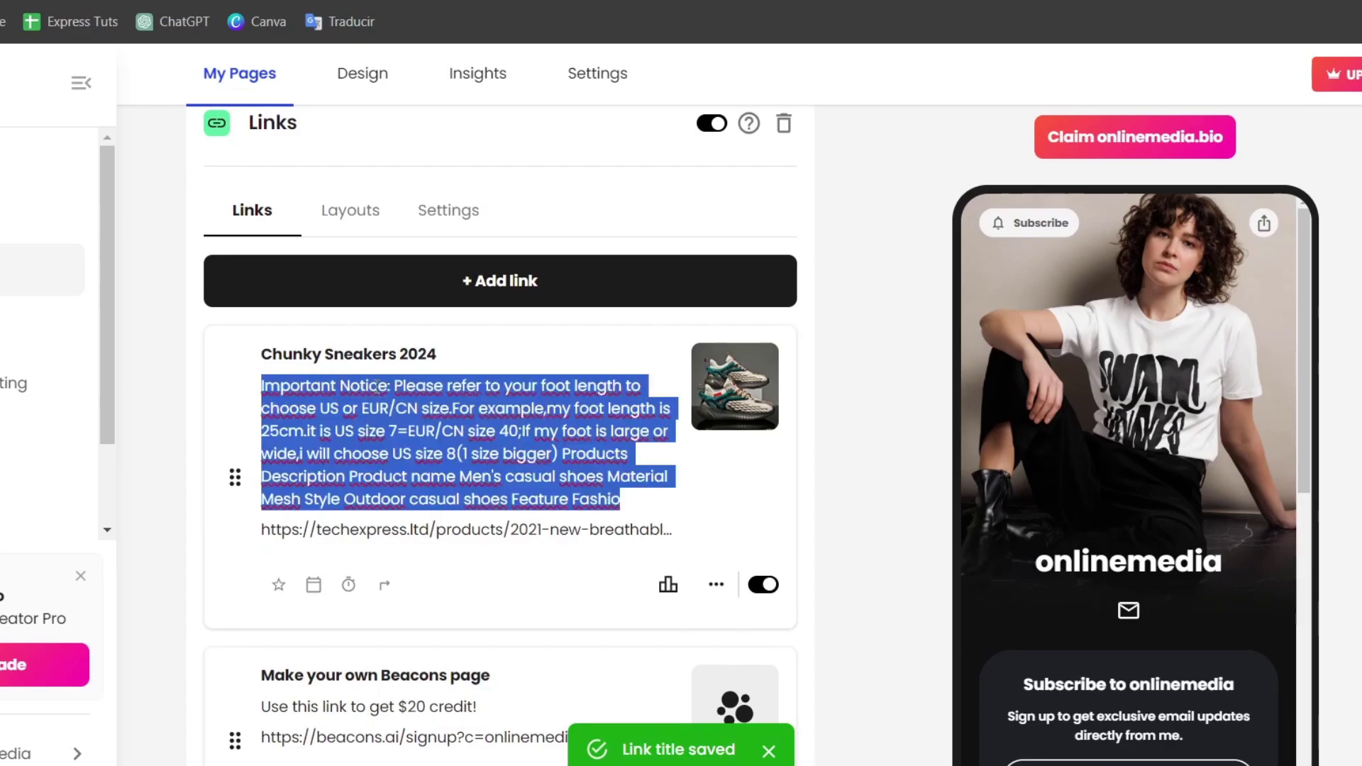
pyautogui.write('Buy now')
pyautogui.click(581, 361)
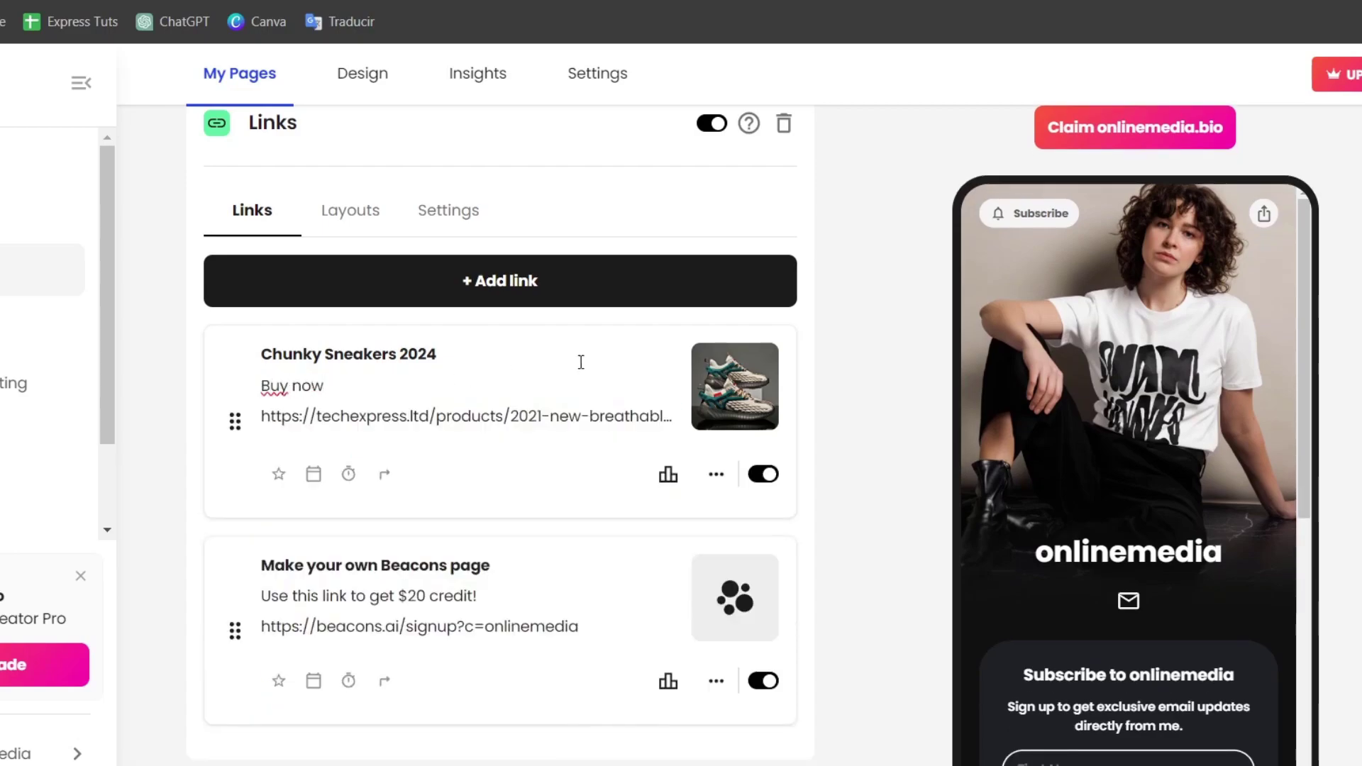
# - Hide the Make your own Beacons page link and dismiss the Store banner
pyautogui.scroll(-1, 1120, 578)
pyautogui.scroll(-4, 1173, 613)
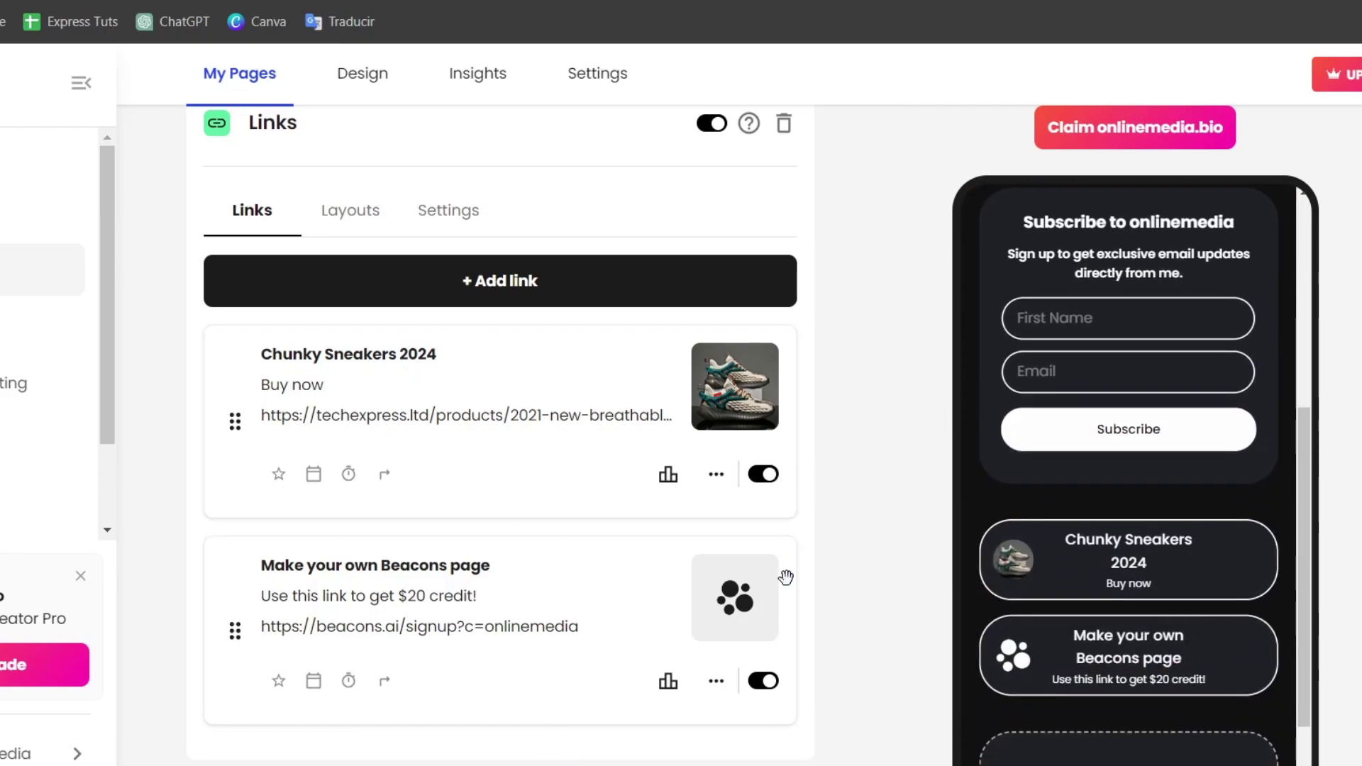
pyautogui.scroll(-2, 786, 577)
pyautogui.click(762, 574)
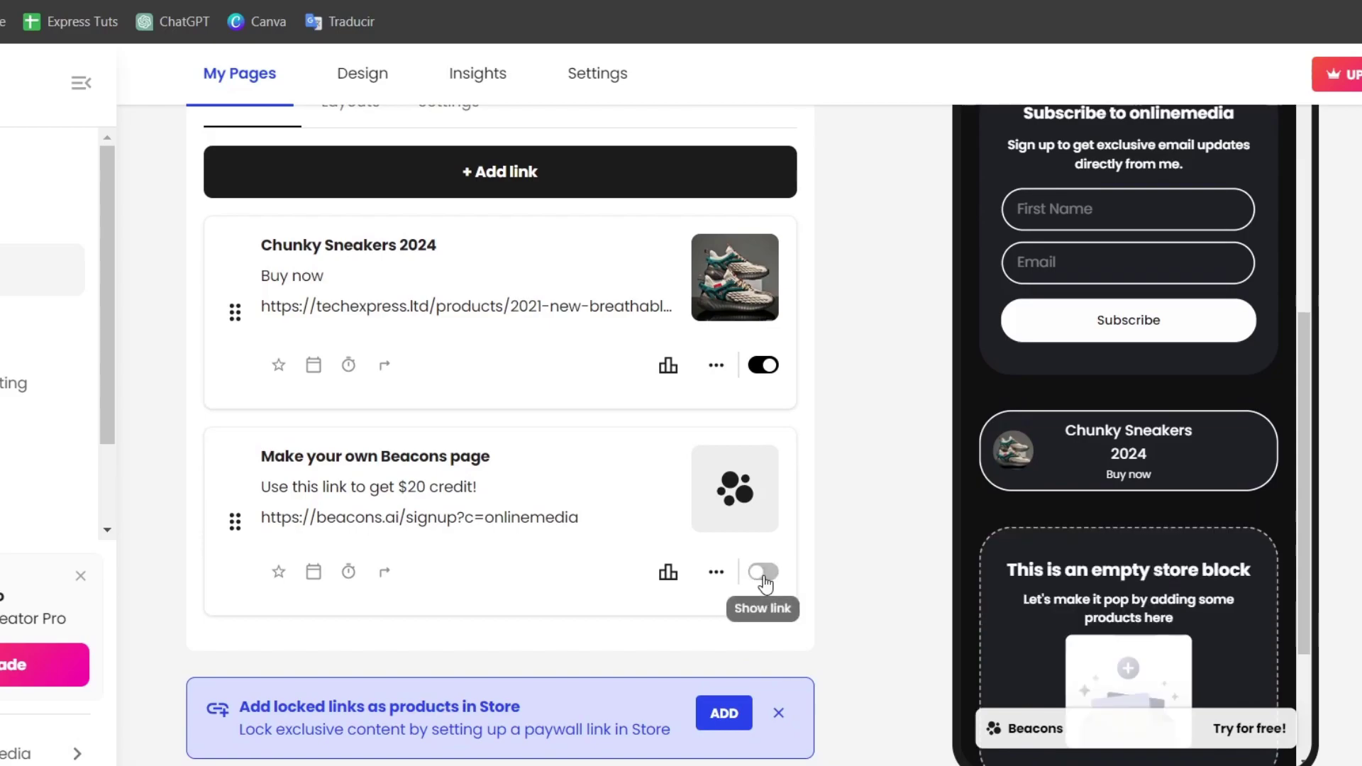
pyautogui.click(778, 713)
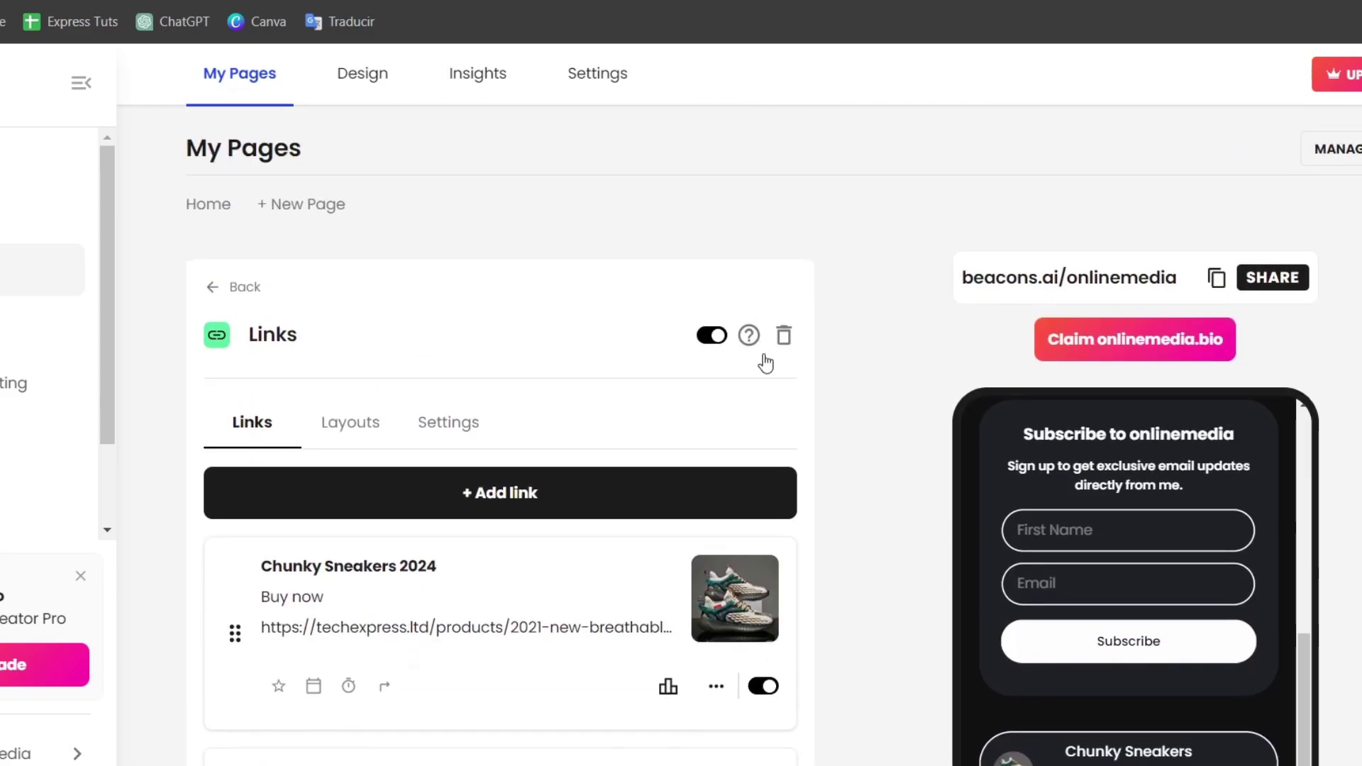
# - Return to the block list and look over the page's Design settings
pyautogui.click(227, 295)
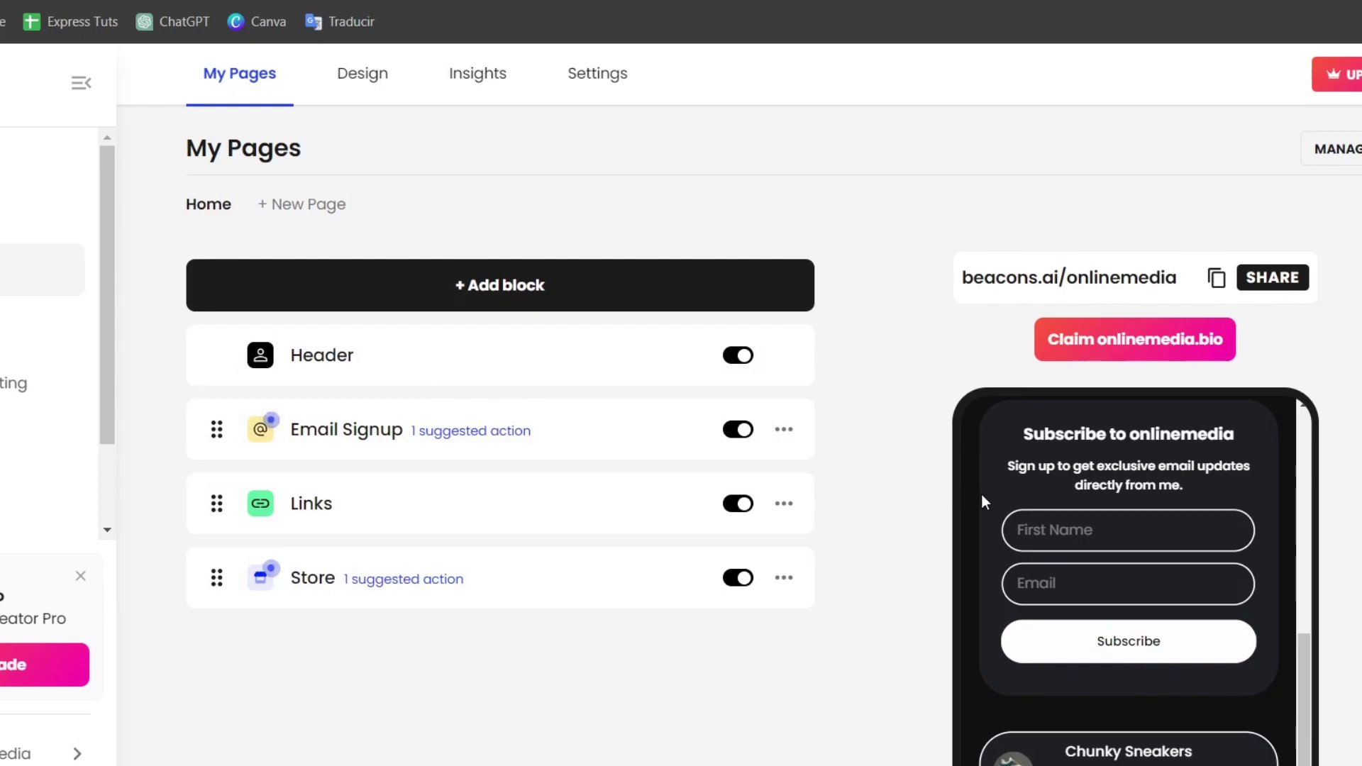
pyautogui.click(345, 84)
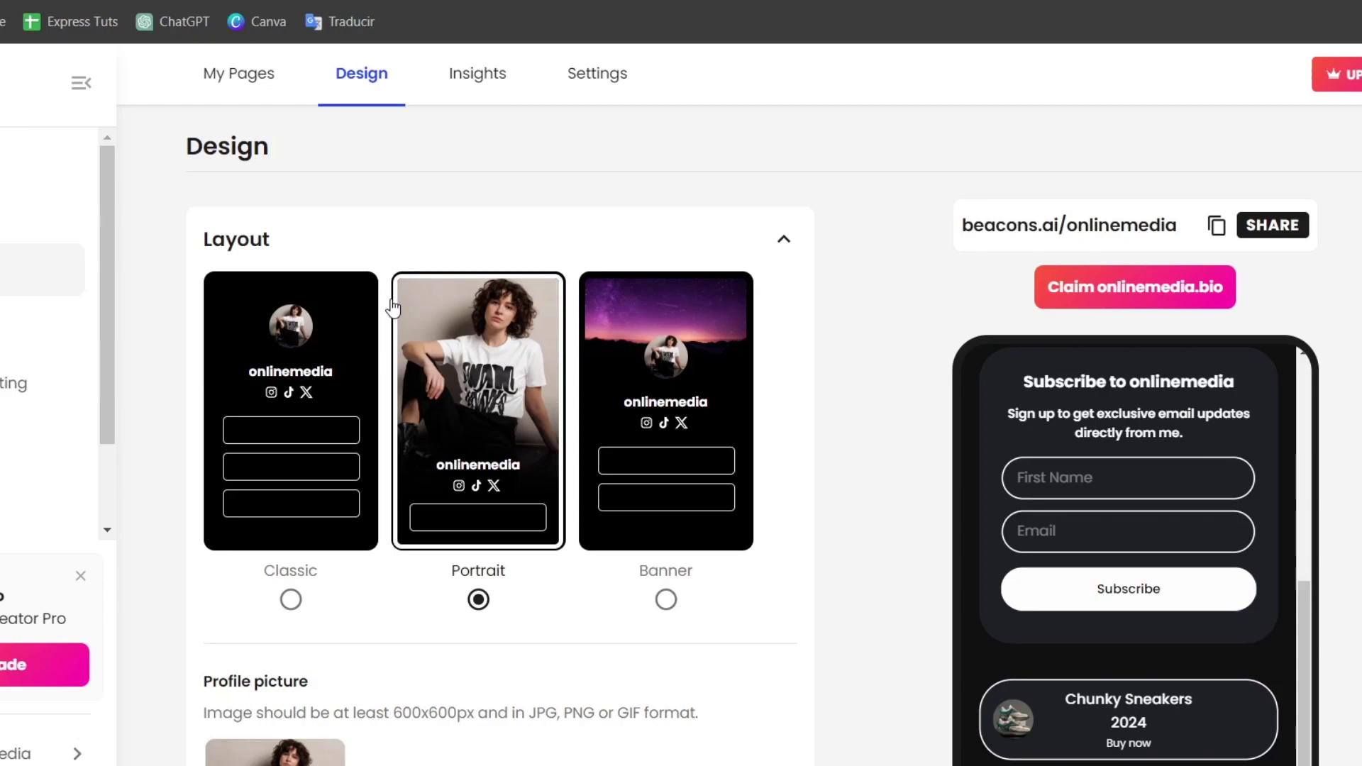
pyautogui.scroll(-9, 730, 482)
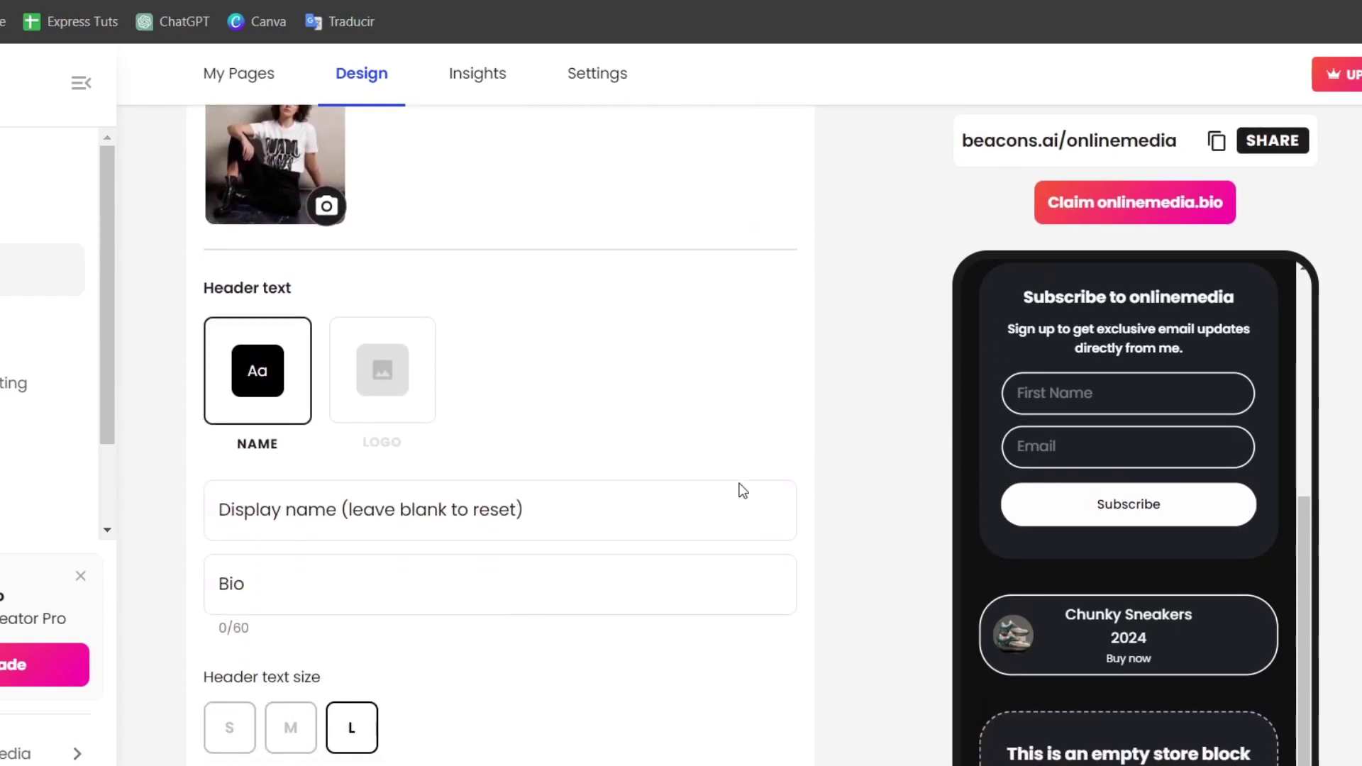
pyautogui.scroll(-2, 603, 428)
pyautogui.scroll(-3, 1106, 624)
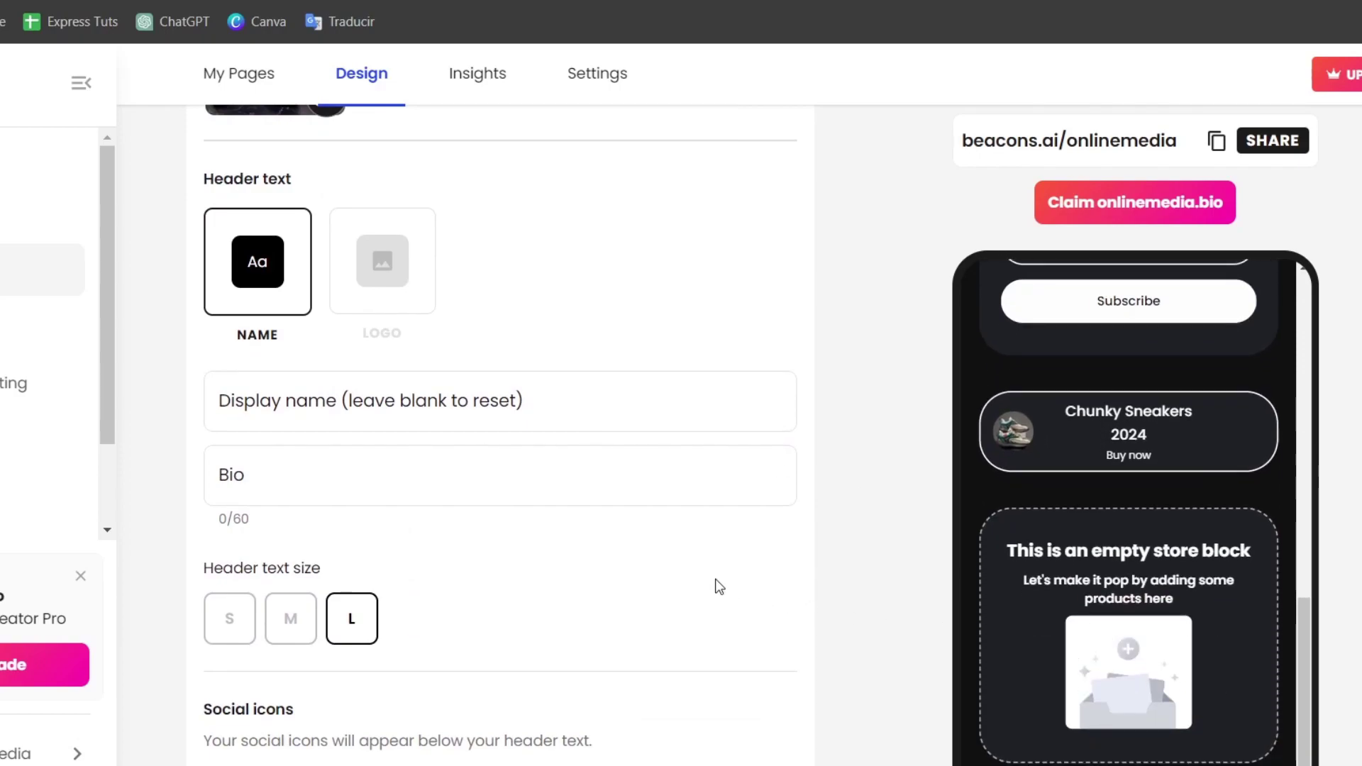
pyautogui.scroll(9, 858, 674)
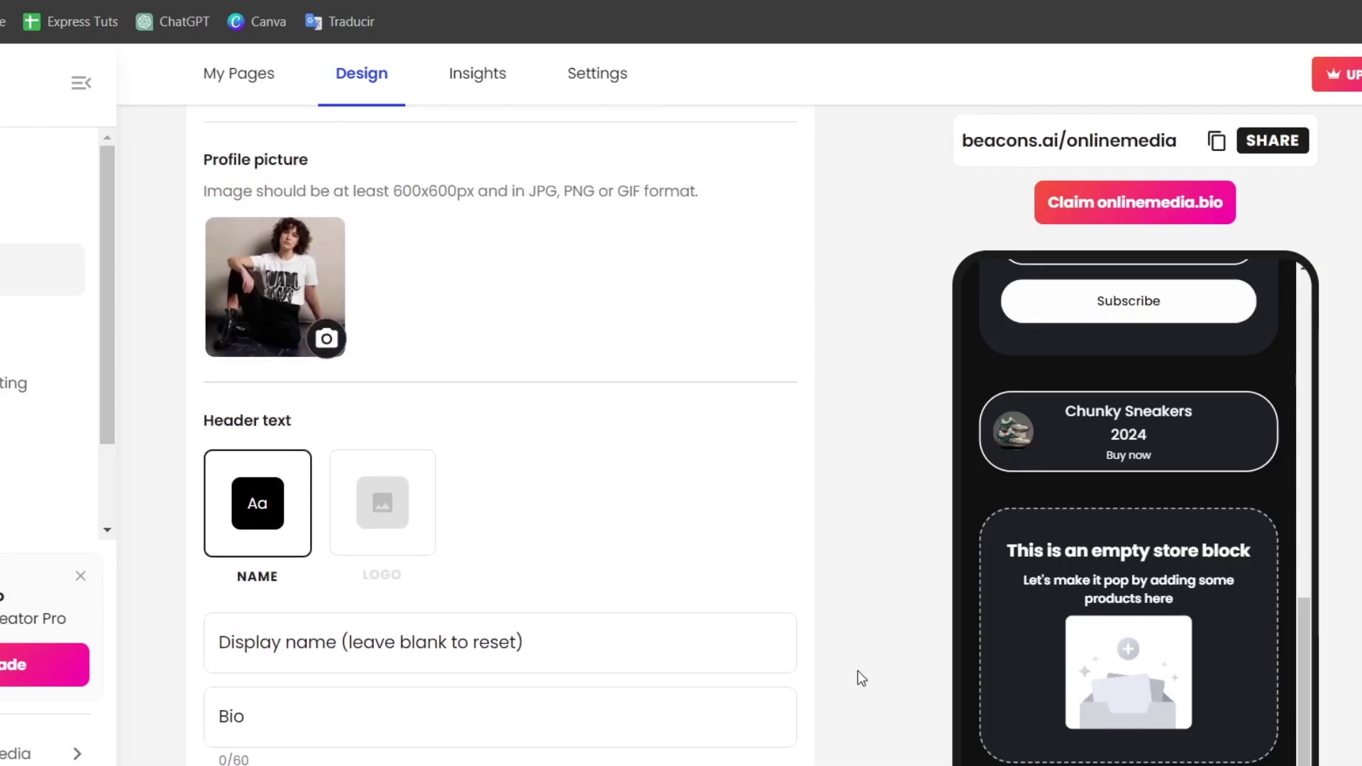
pyautogui.scroll(3, 1202, 704)
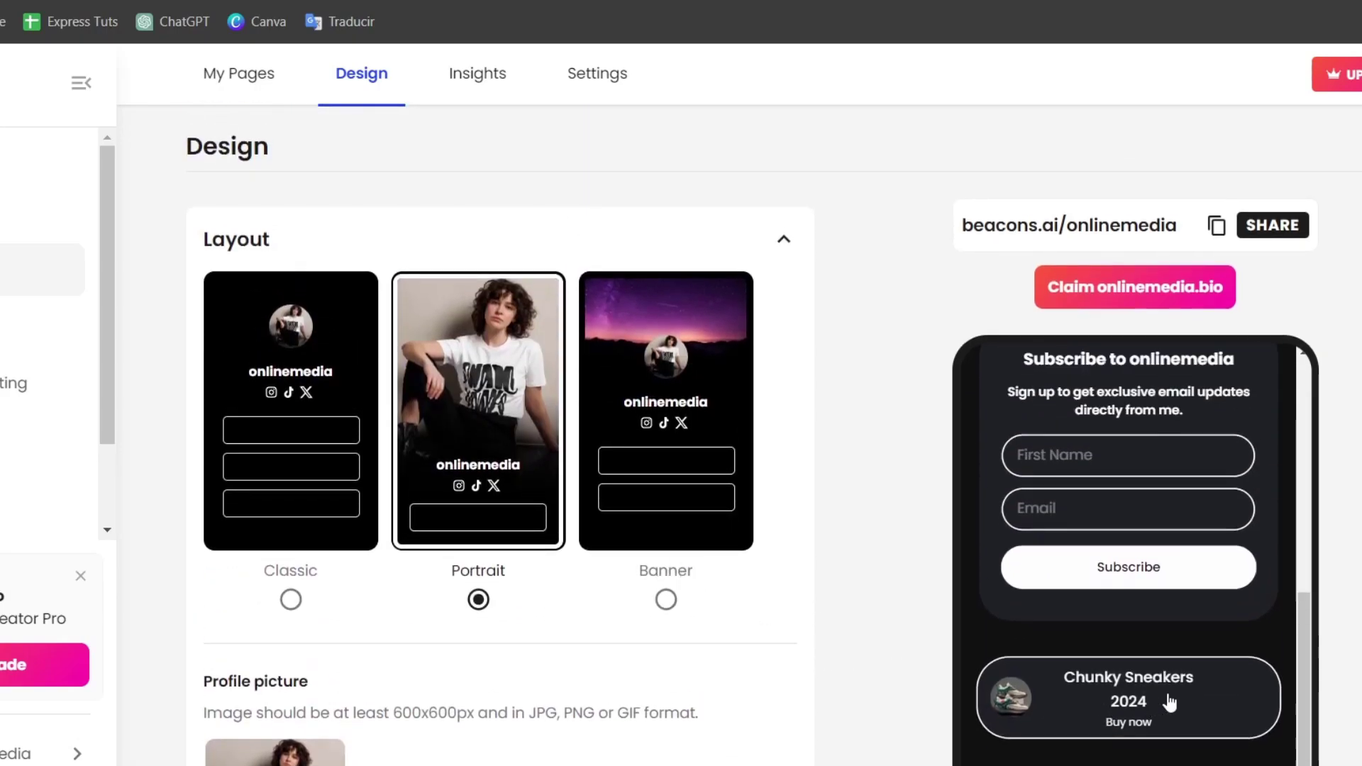
pyautogui.scroll(-3, 1202, 704)
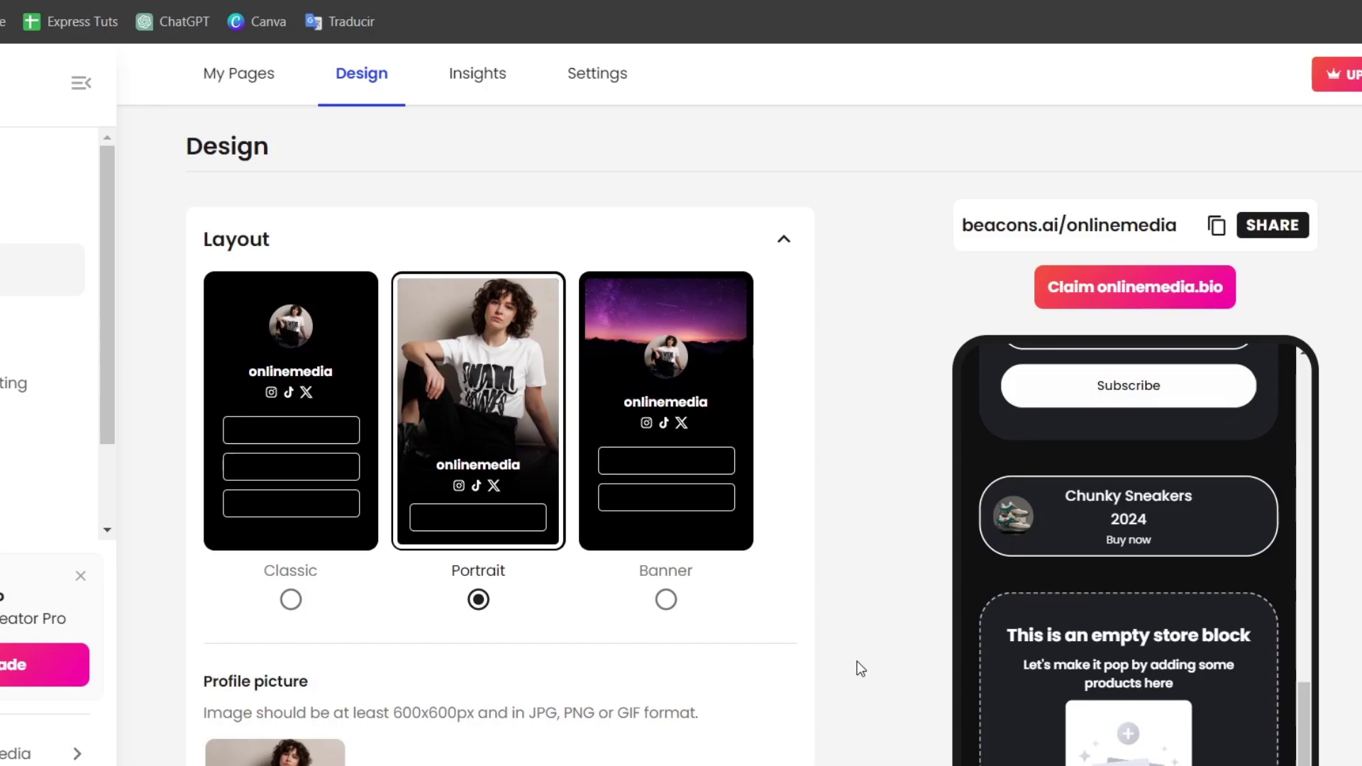
# - Set the Links block layout to Carousel after comparing the grid and card layouts
pyautogui.click(507, 99)
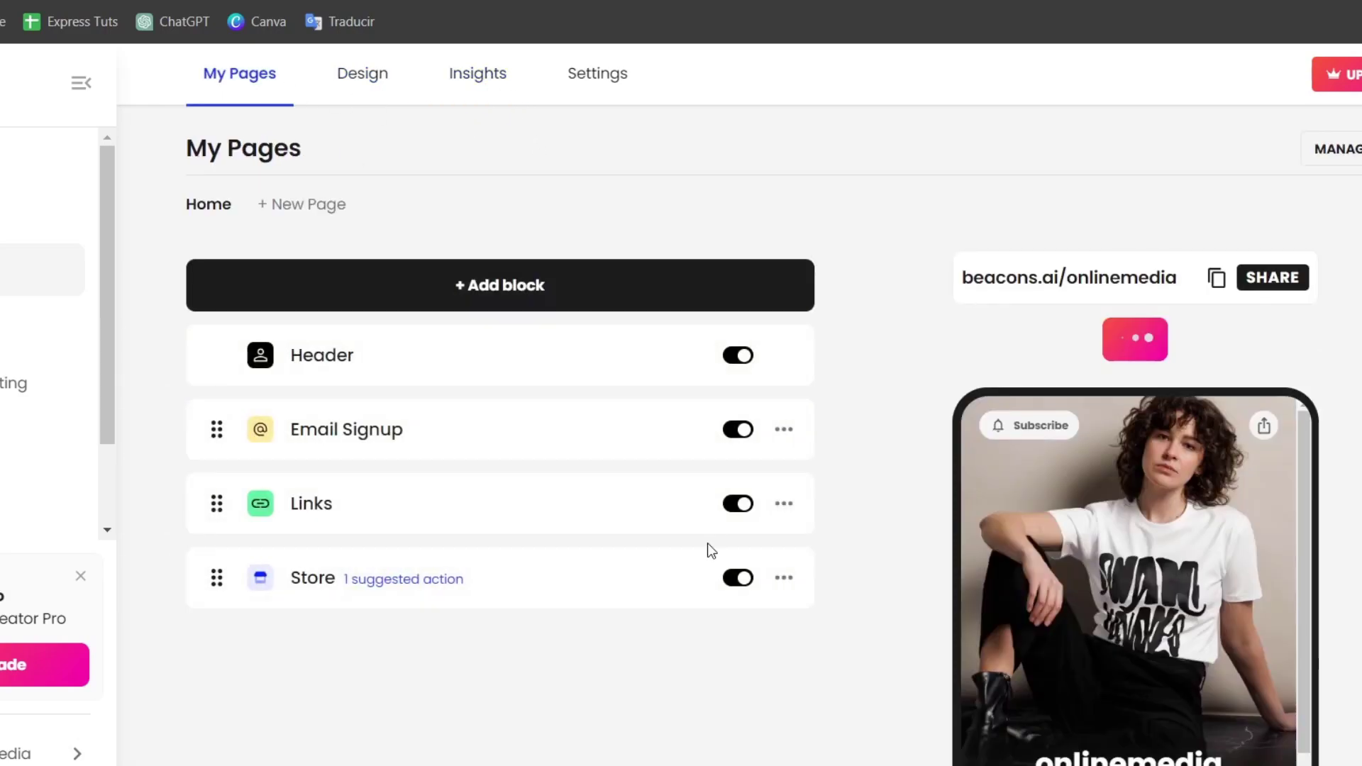
pyautogui.click(440, 503)
pyautogui.scroll(-5, 441, 502)
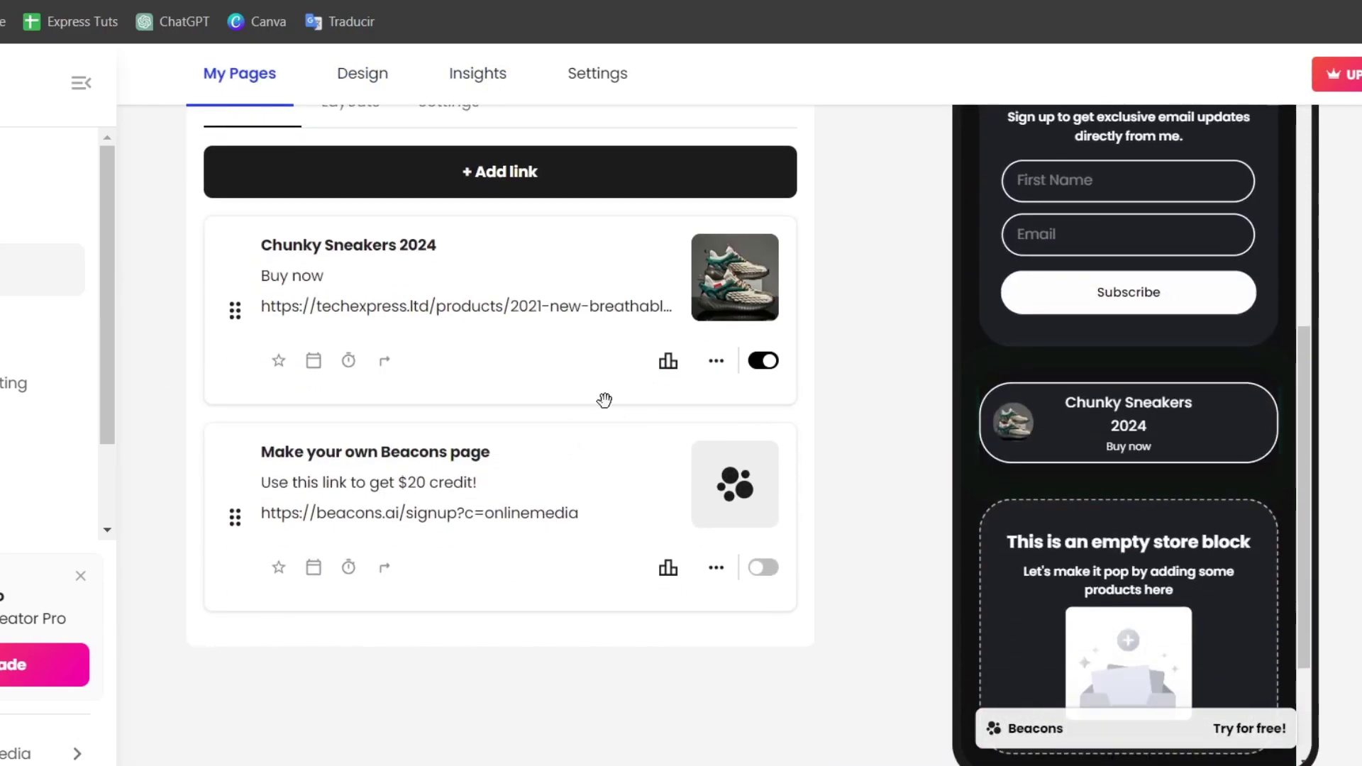
pyautogui.scroll(3, 602, 395)
pyautogui.click(369, 323)
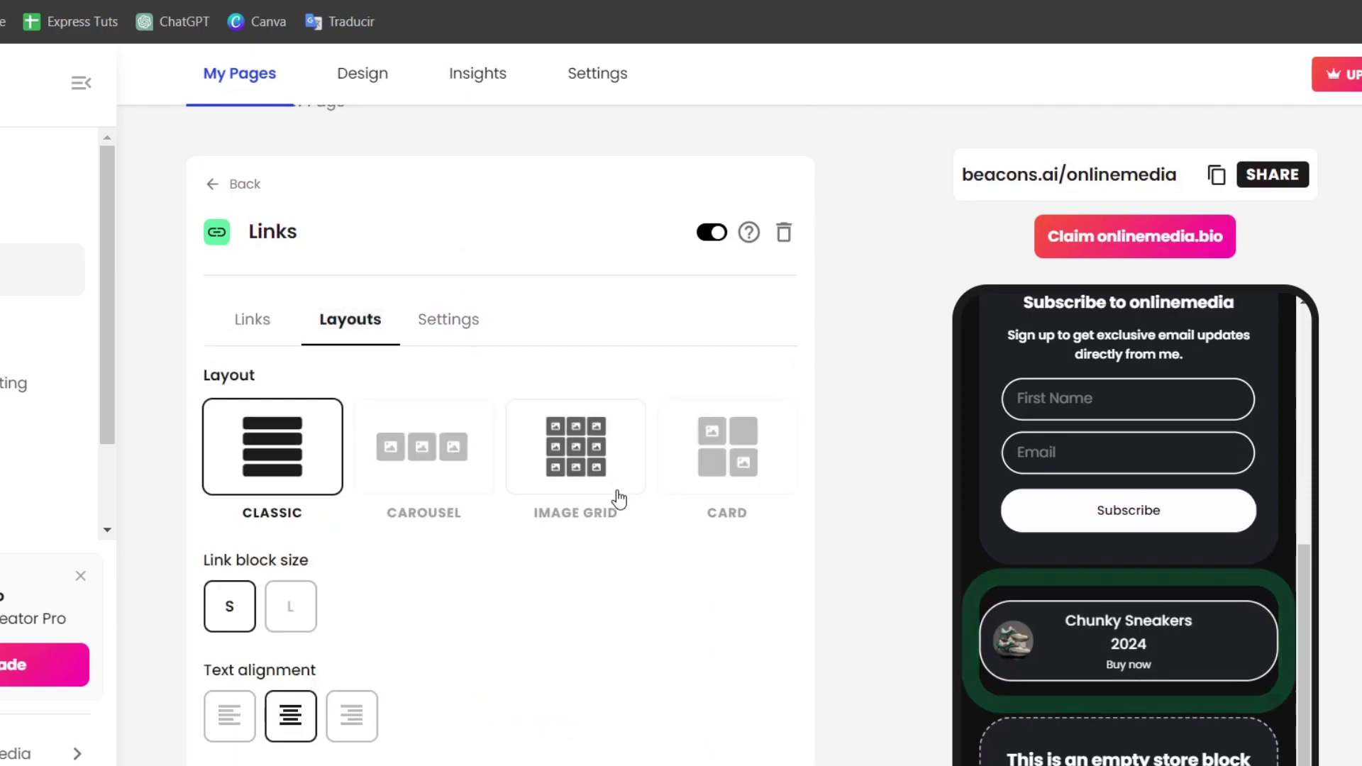
pyautogui.click(466, 486)
pyautogui.scroll(-1, 1206, 631)
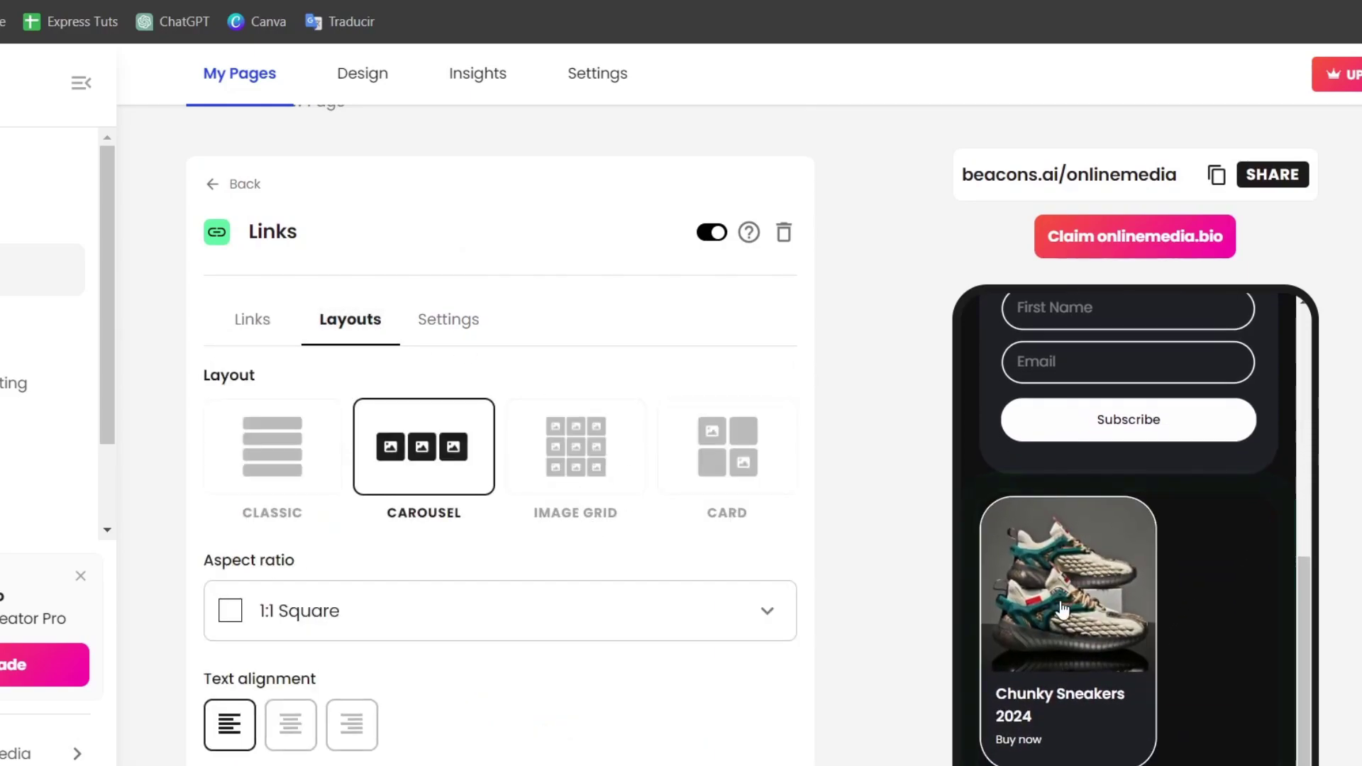
pyautogui.click(626, 460)
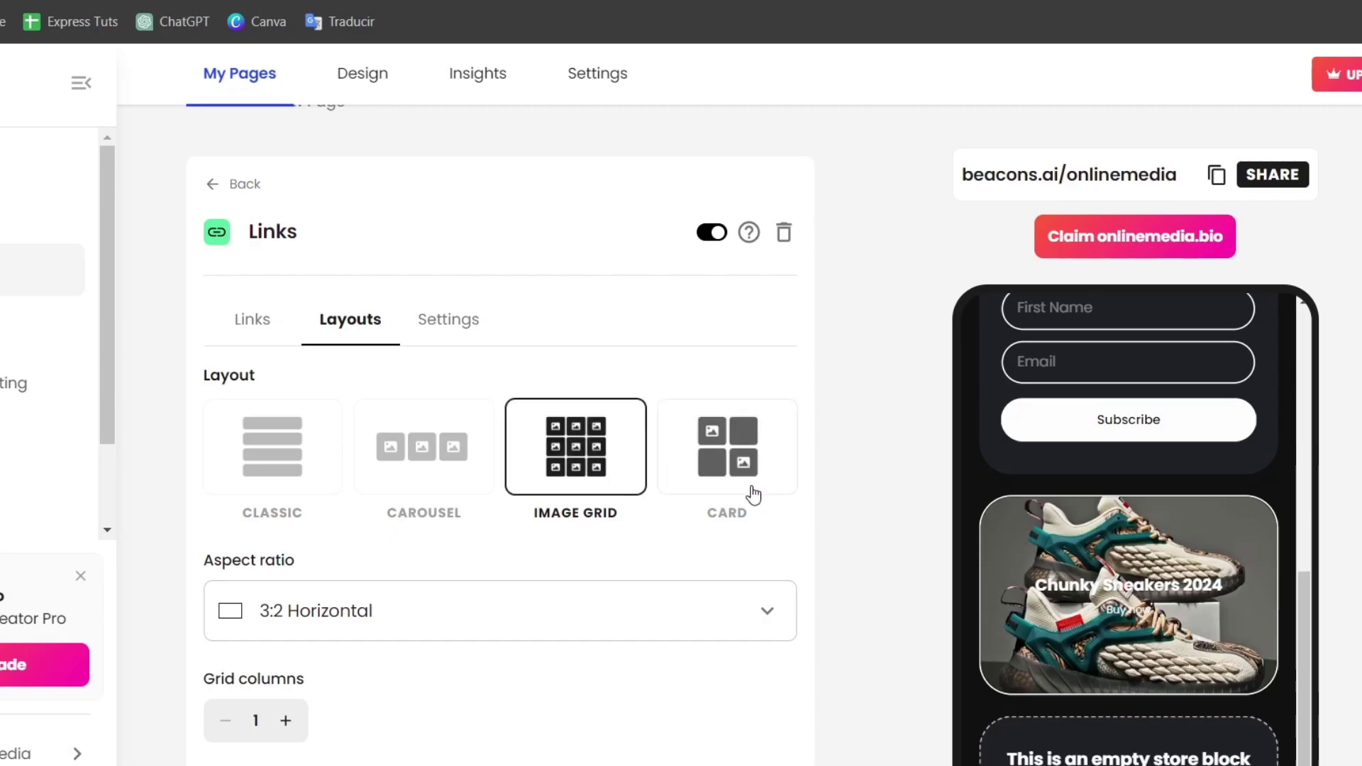
pyautogui.click(737, 458)
pyautogui.click(466, 450)
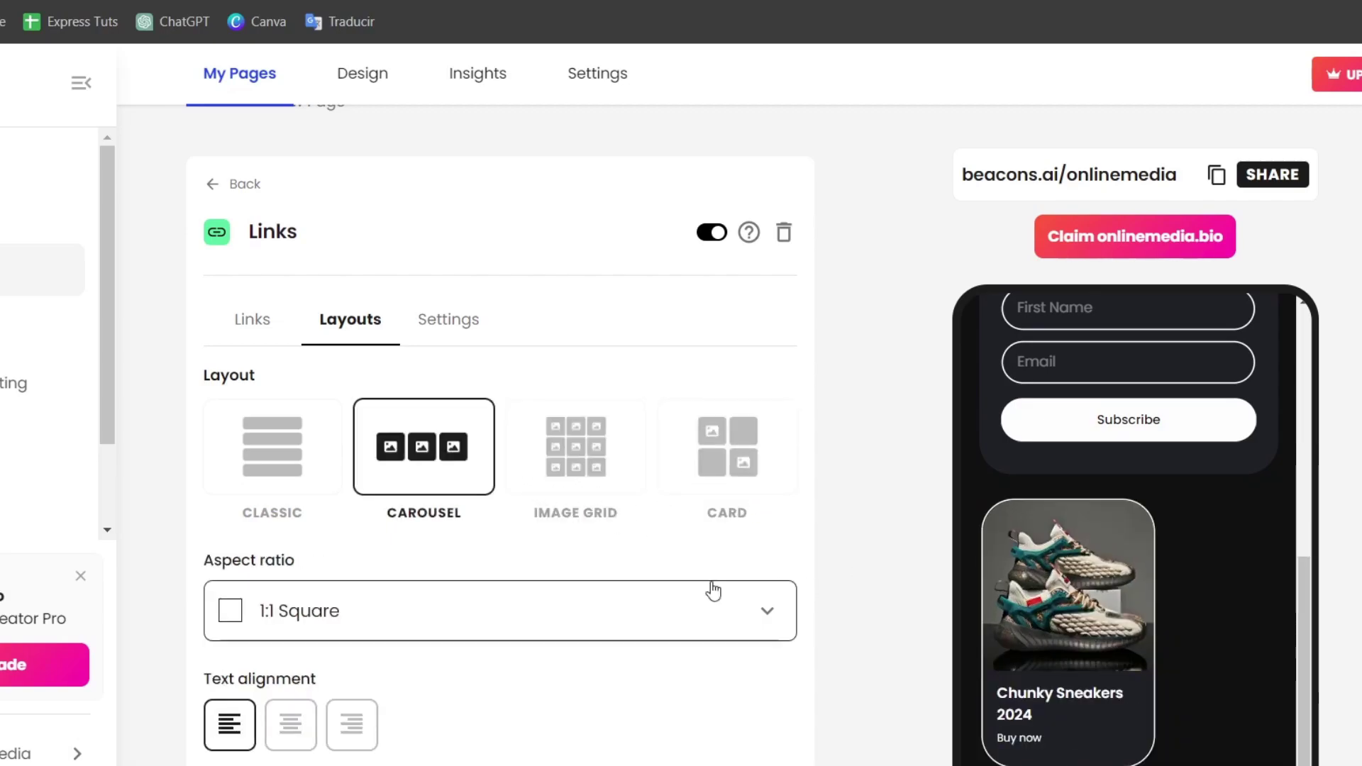
# - Centre the link text, use 1:1 Square images, and enable Link shadow
pyautogui.click(290, 724)
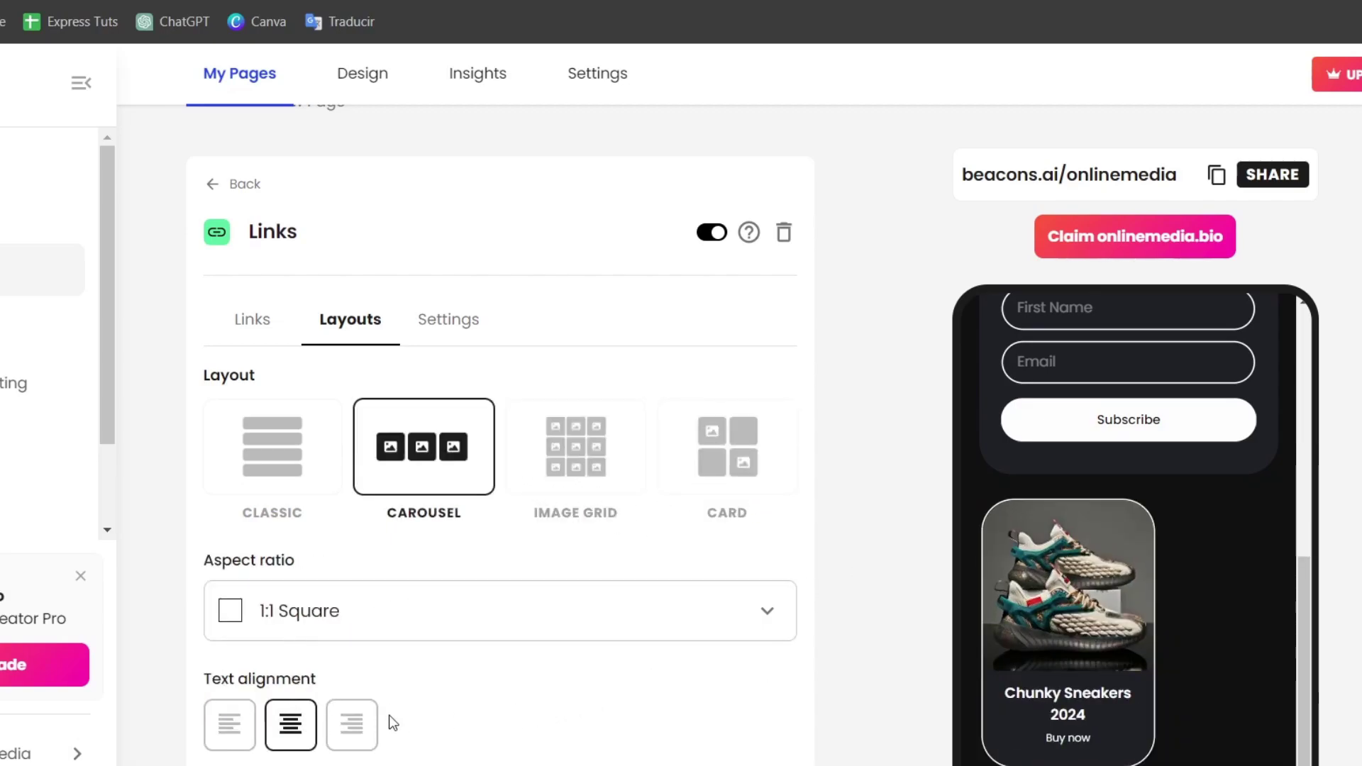
pyautogui.click(237, 621)
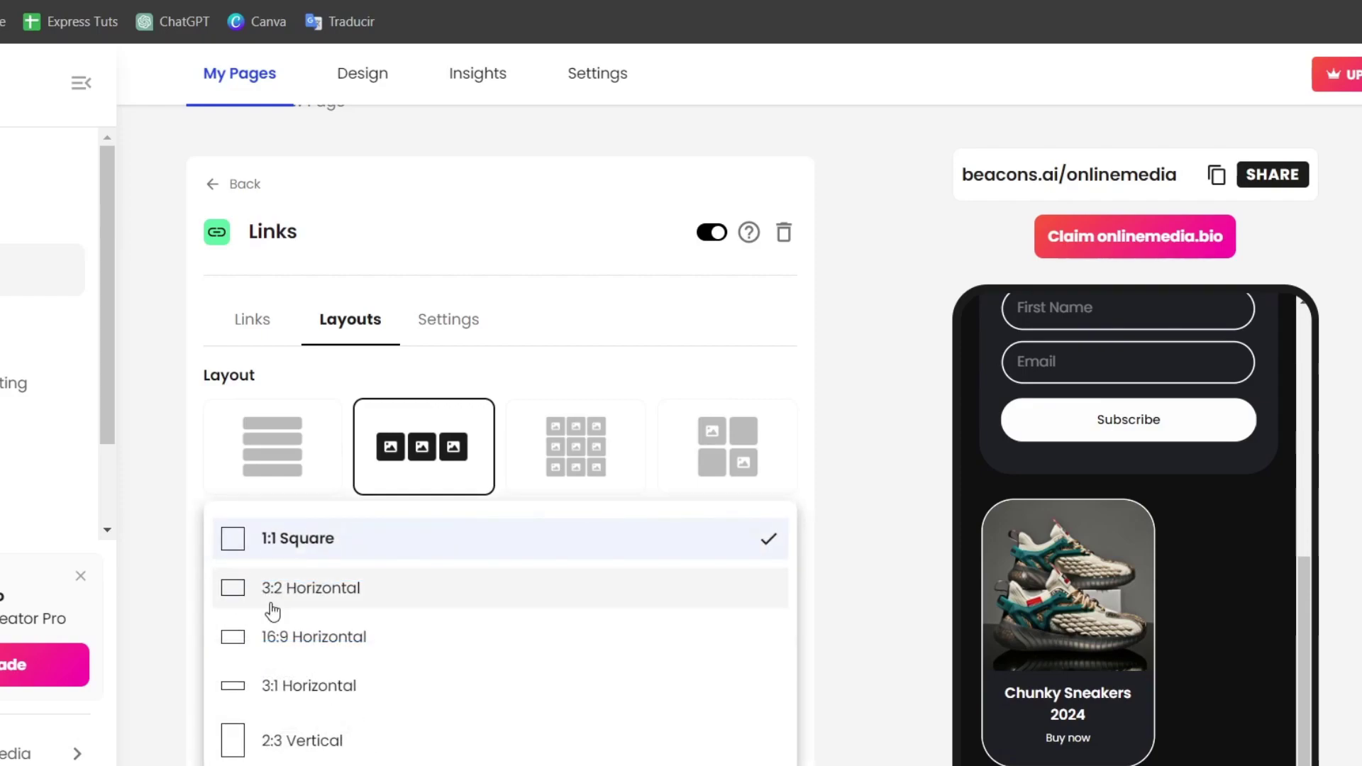
pyautogui.click(328, 607)
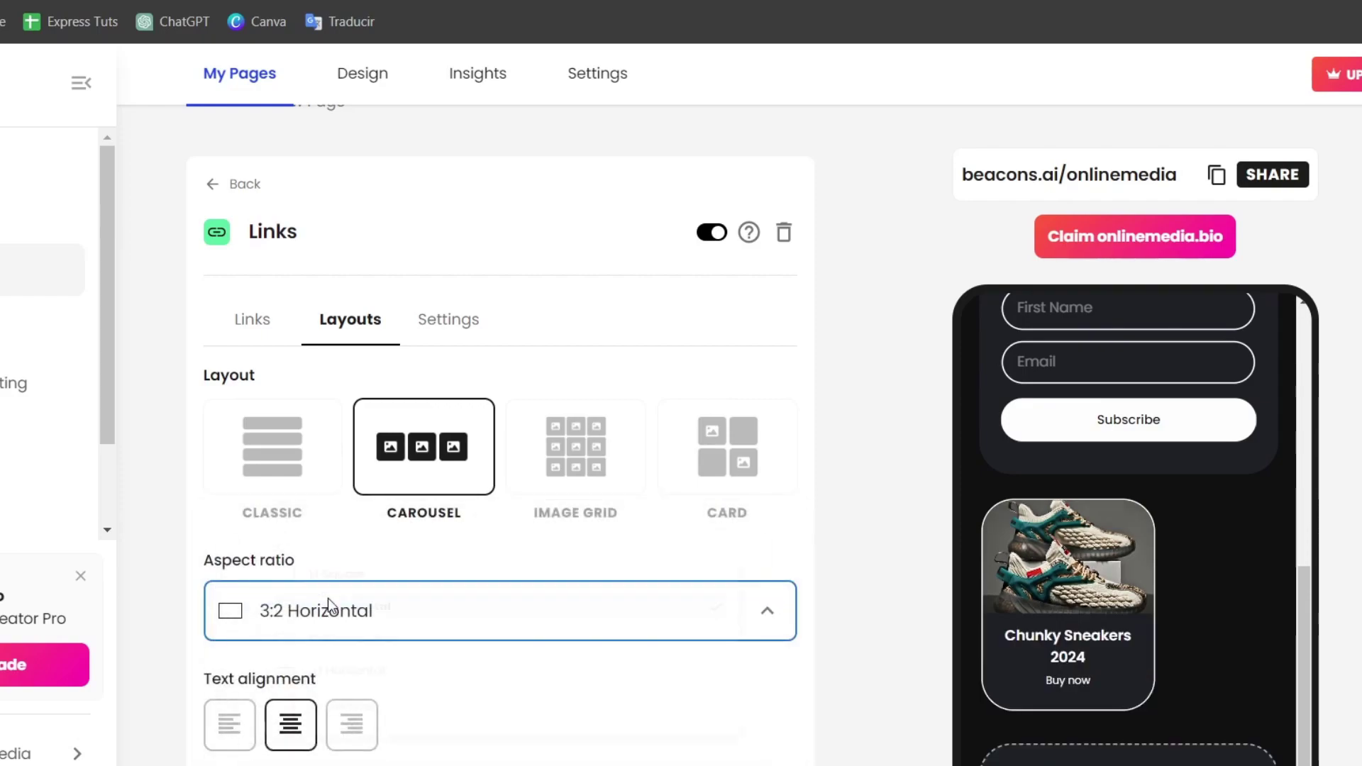
pyautogui.click(348, 743)
pyautogui.click(305, 624)
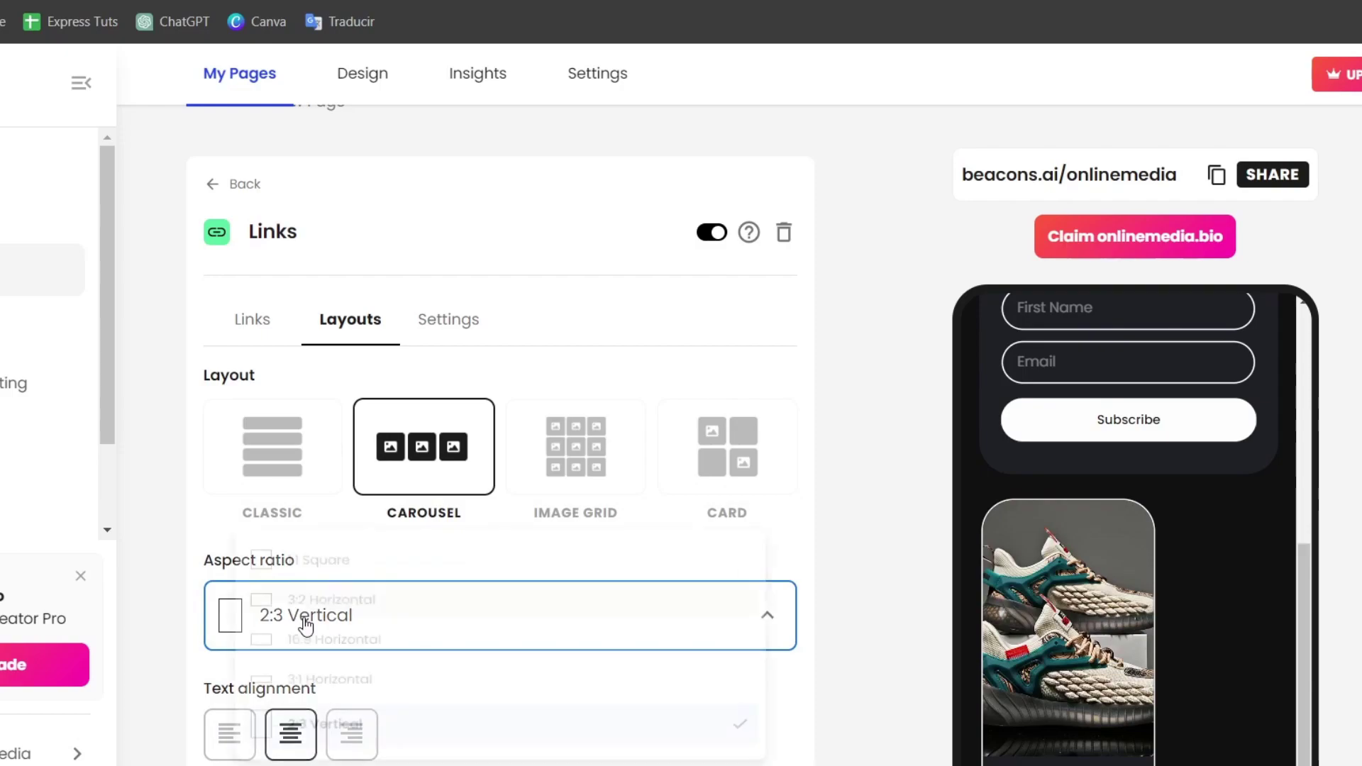
pyautogui.click(283, 542)
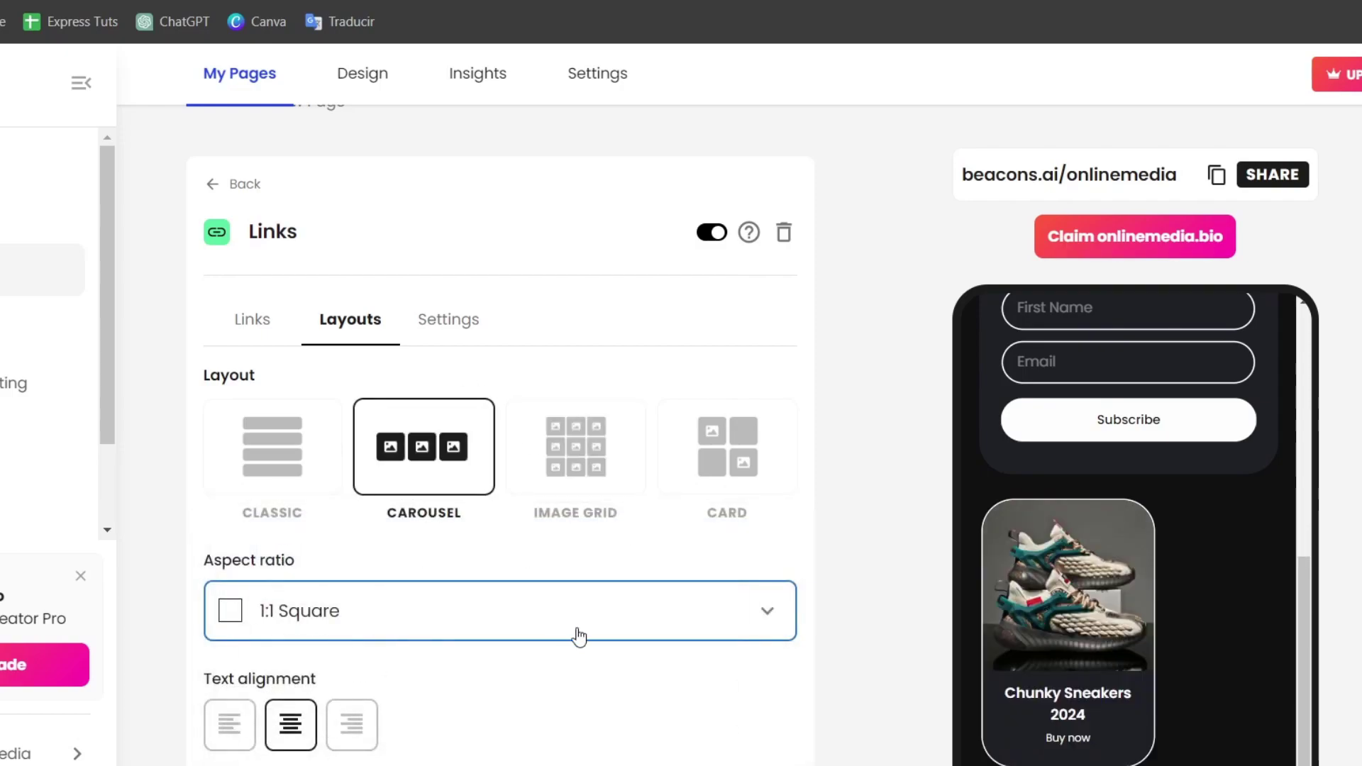
pyautogui.scroll(-5, 579, 636)
pyautogui.click(219, 624)
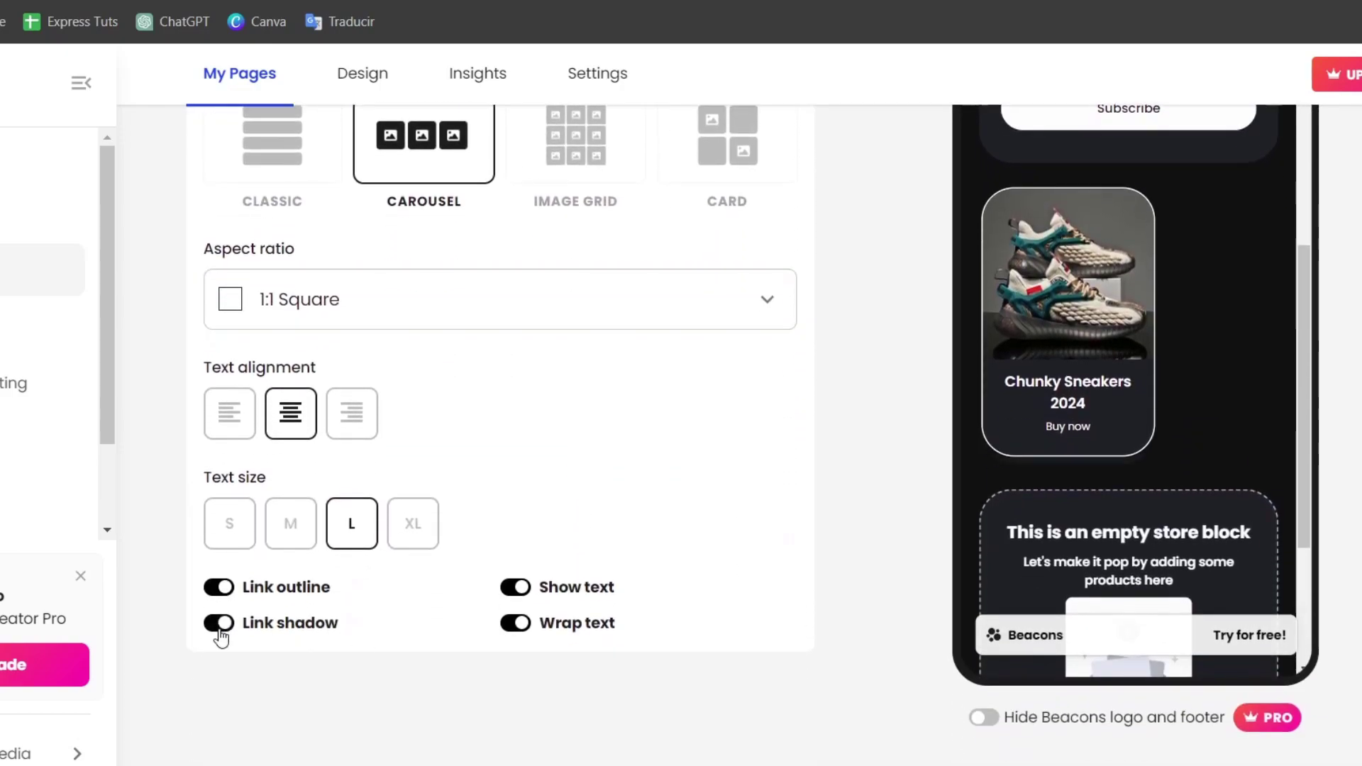
pyautogui.scroll(6, 642, 610)
pyautogui.scroll(-3, 705, 598)
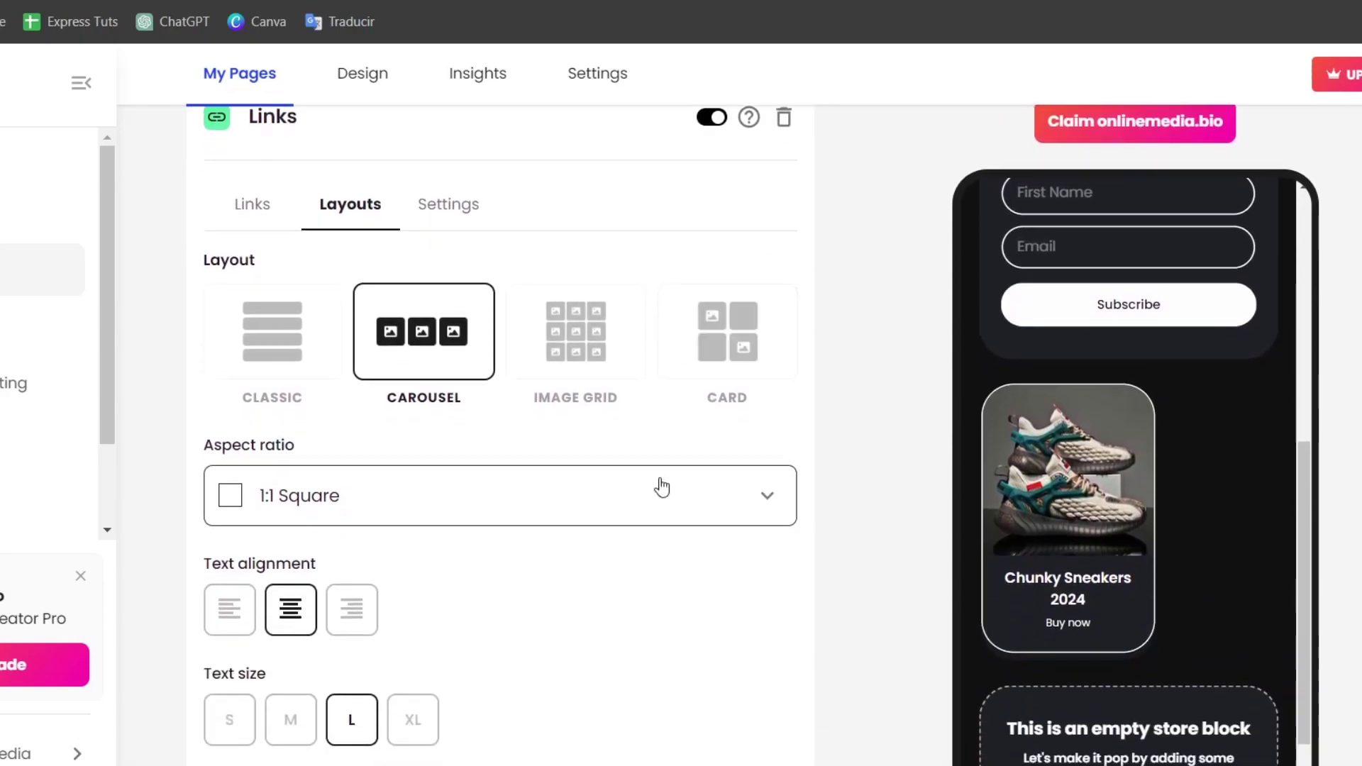
pyautogui.click(474, 205)
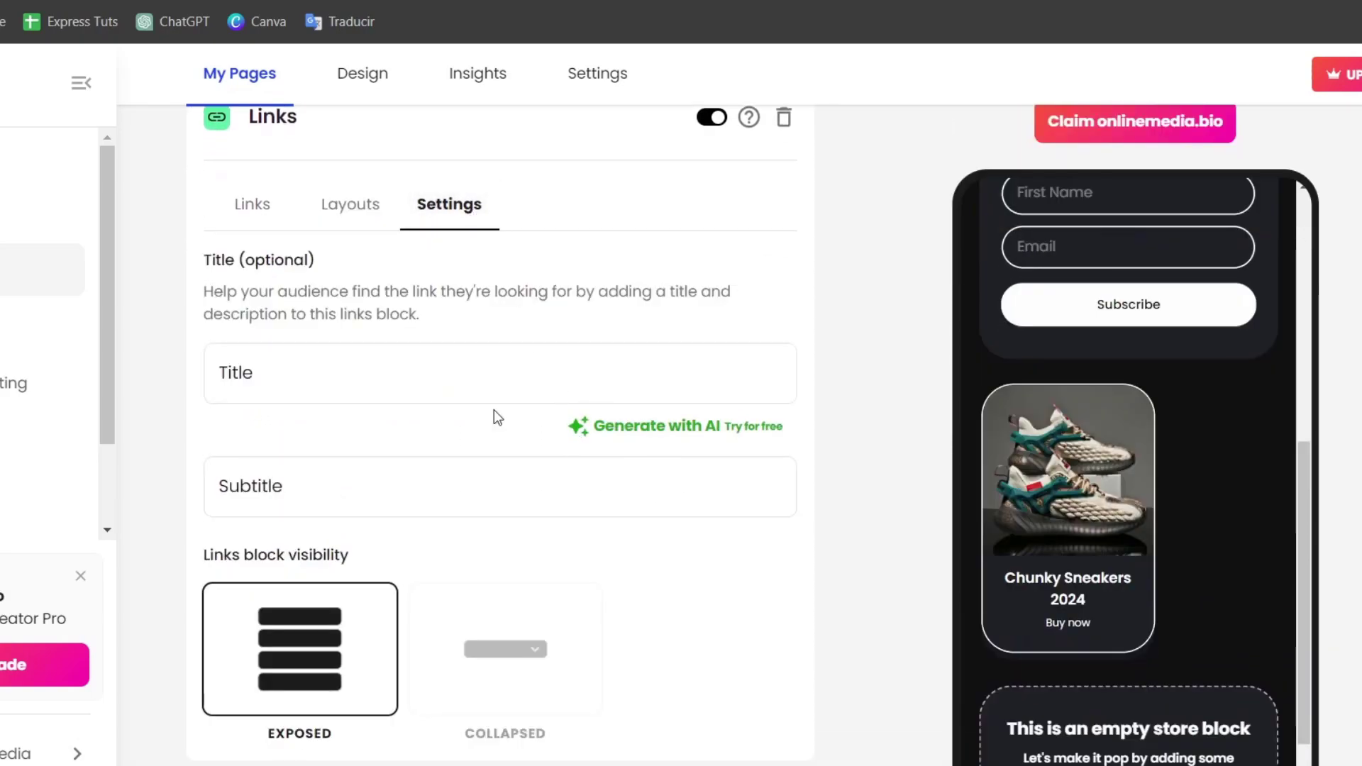
pyautogui.scroll(3, 498, 368)
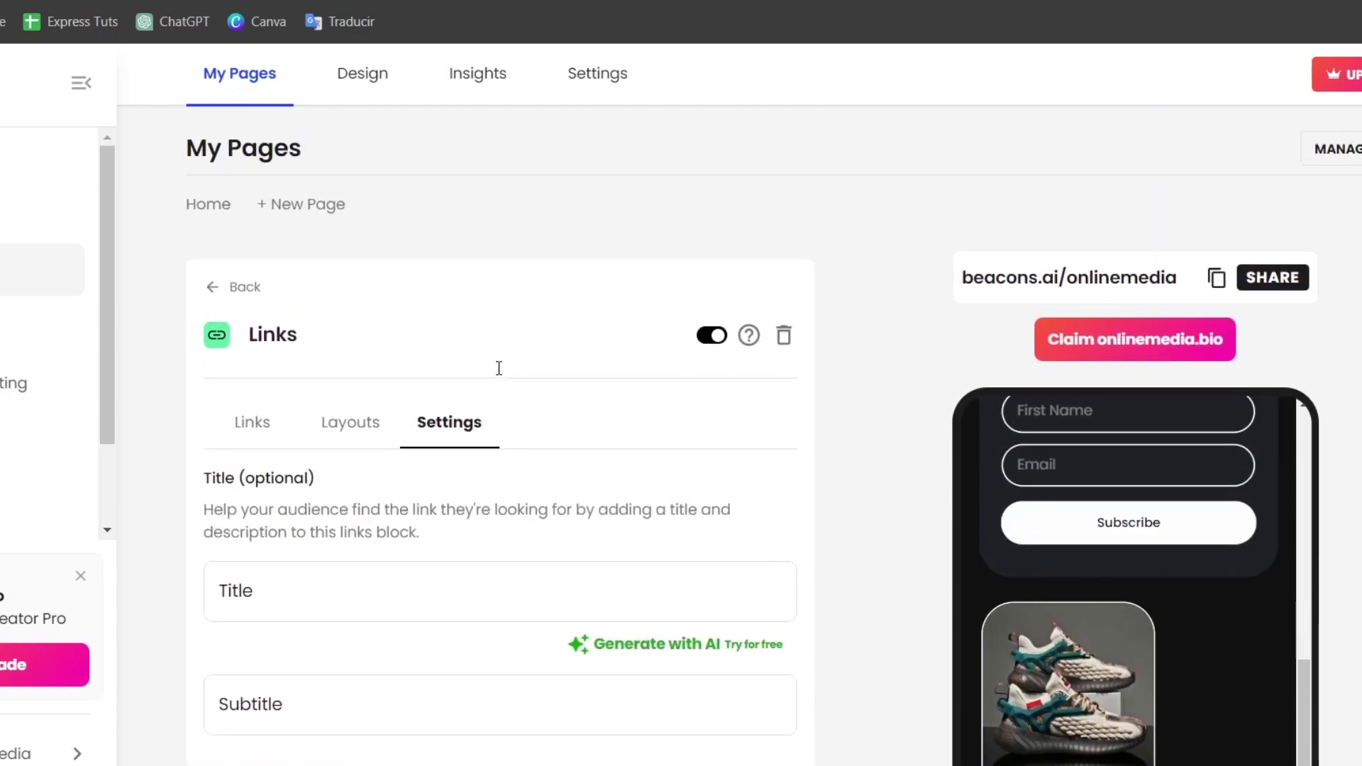
# - Hide the Email Signup and Store blocks from the page
pyautogui.click(255, 100)
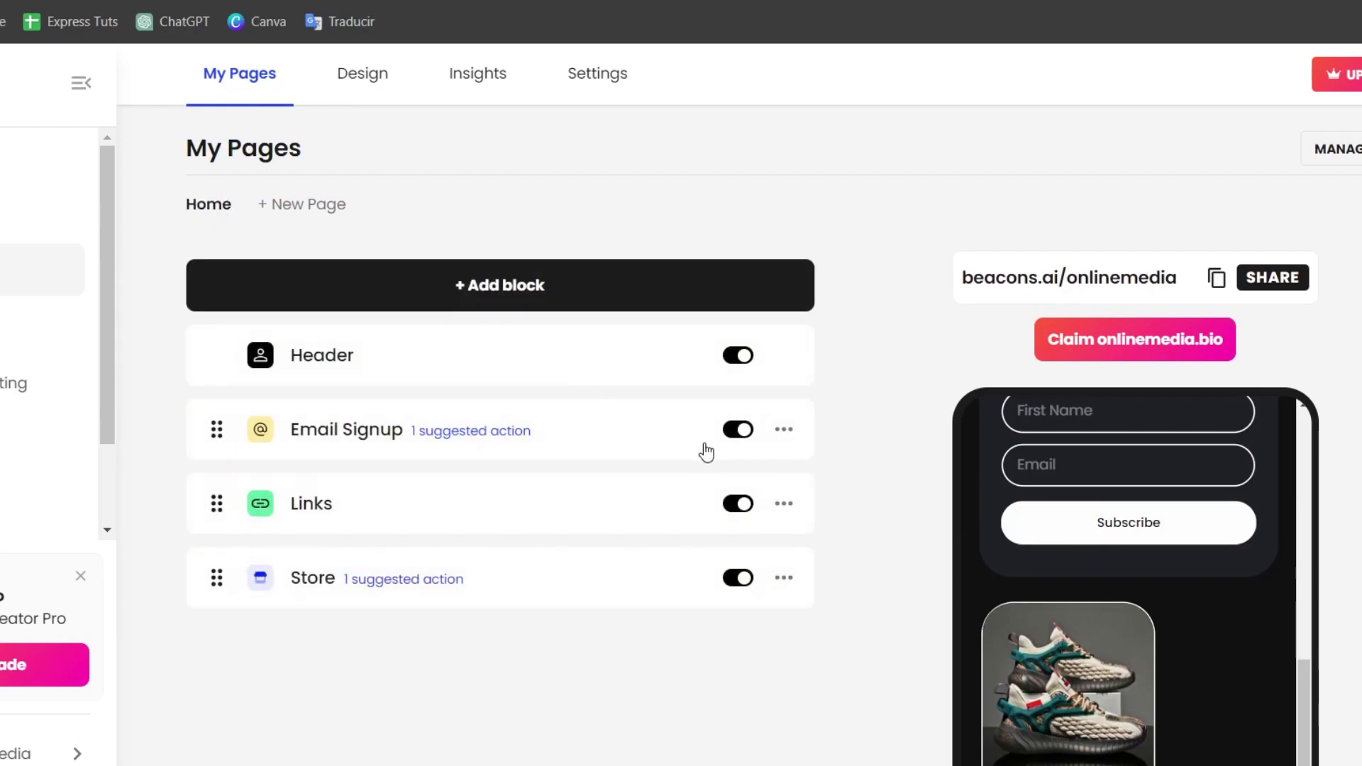
pyautogui.click(737, 429)
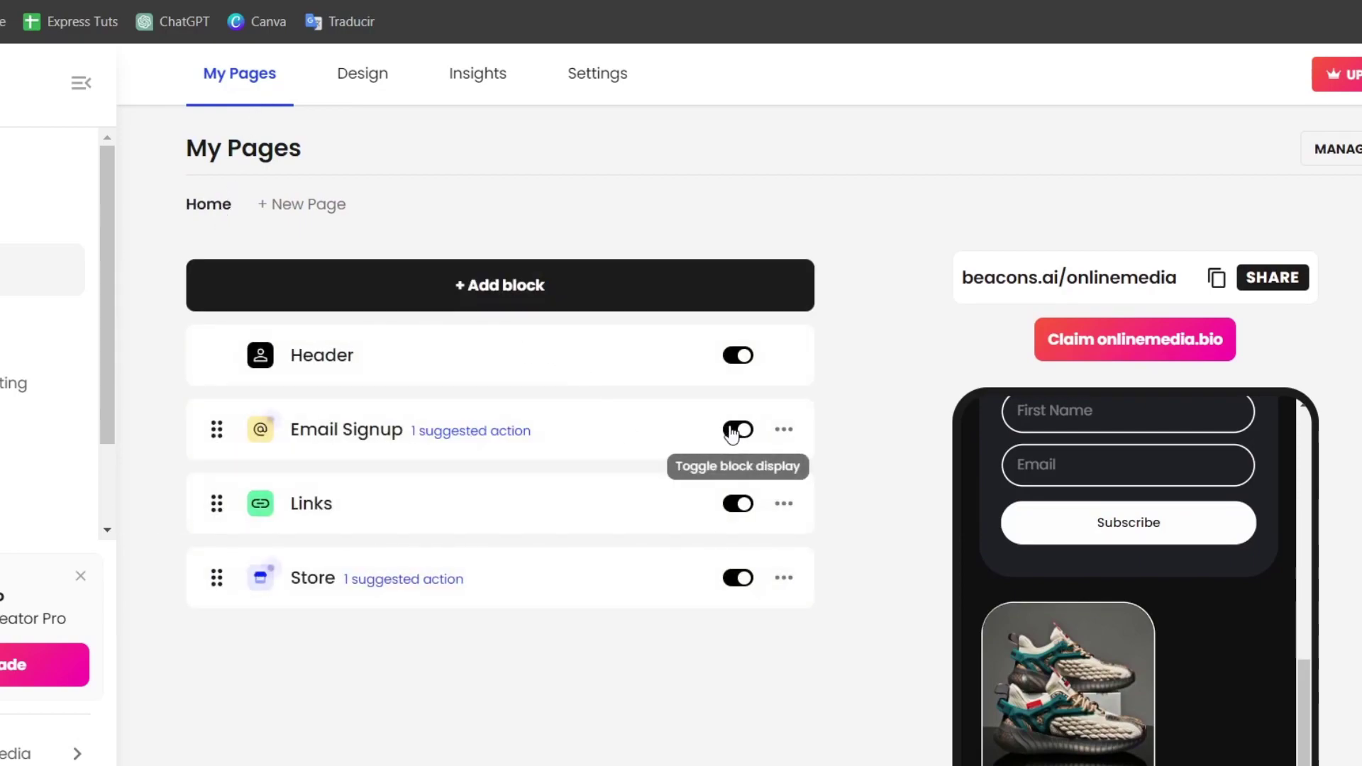
pyautogui.click(738, 578)
# - Copy the public page link beacons.ai/onlinemedia
pyautogui.scroll(-5, 1205, 646)
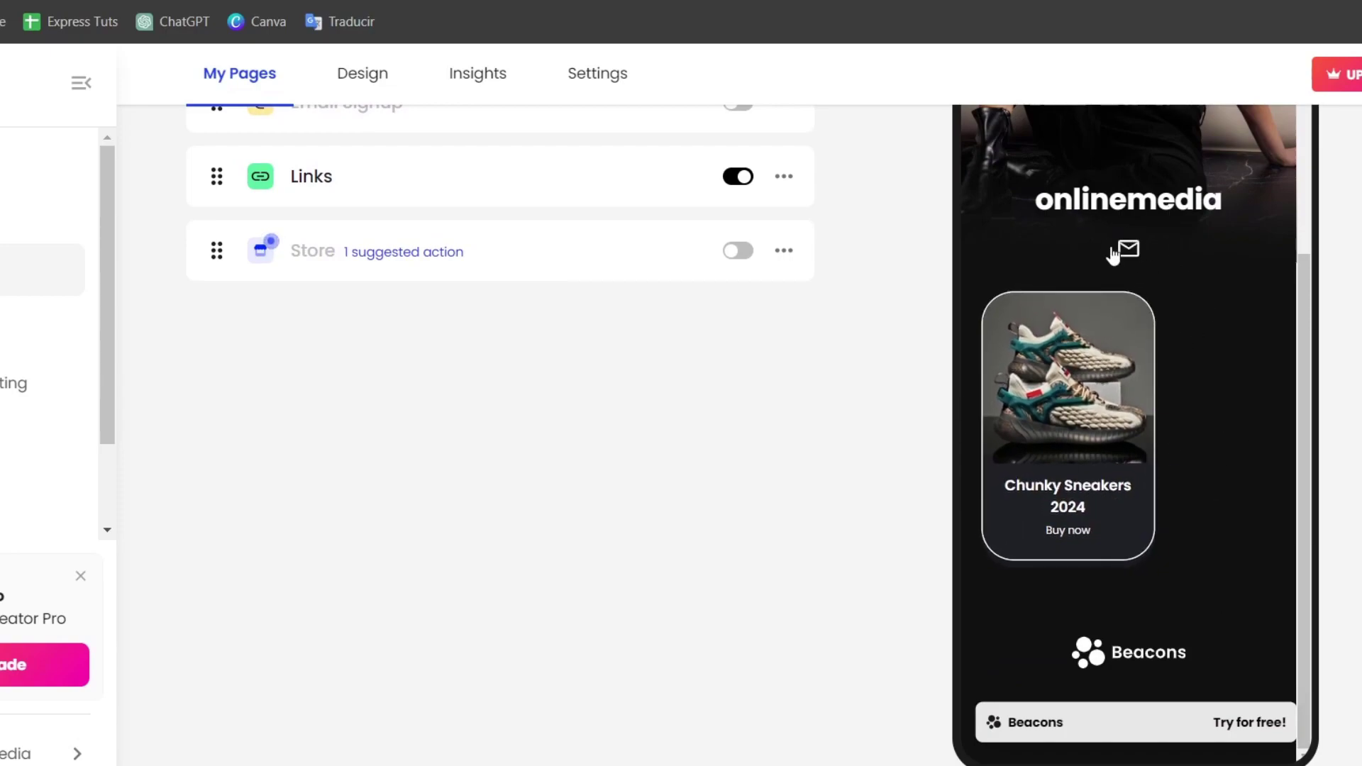
pyautogui.scroll(2, 663, 284)
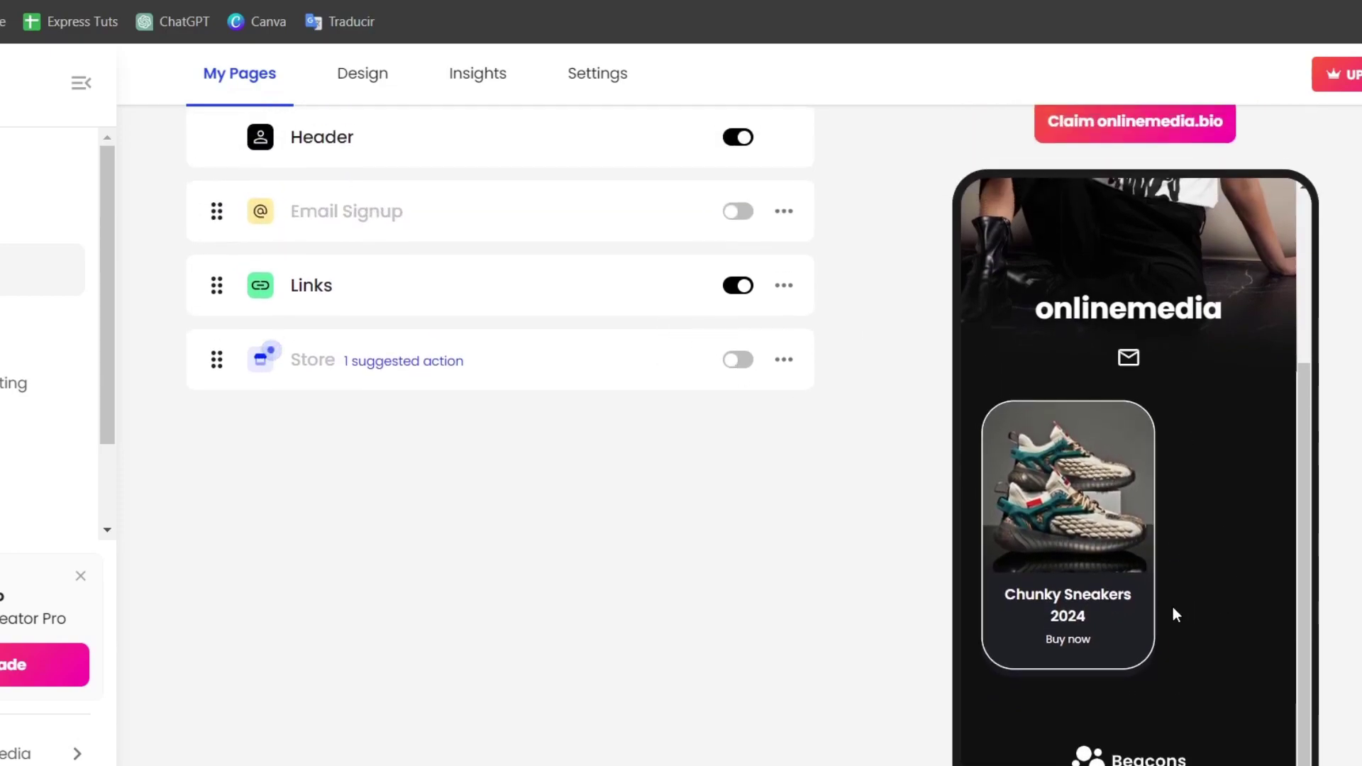
pyautogui.scroll(-3, 1172, 607)
pyautogui.scroll(3, 1163, 557)
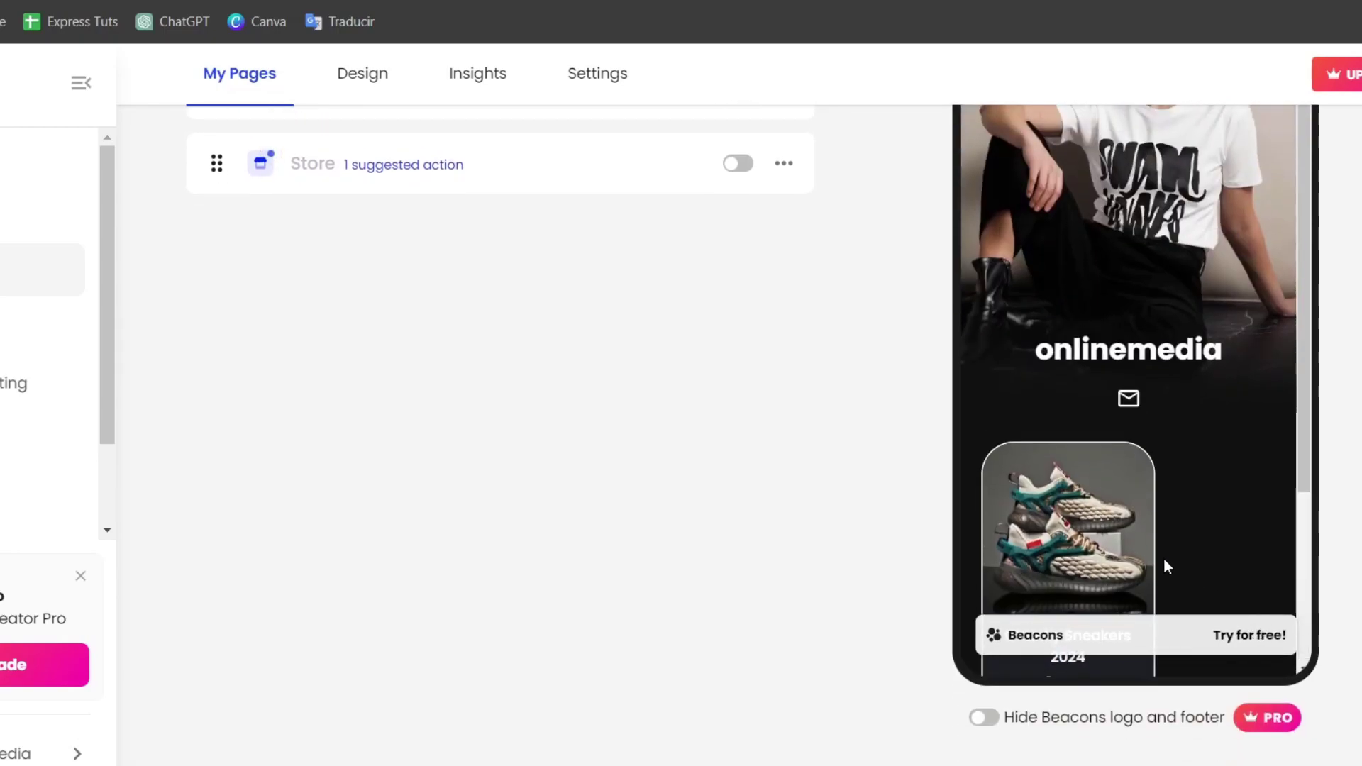
pyautogui.scroll(5, 1163, 558)
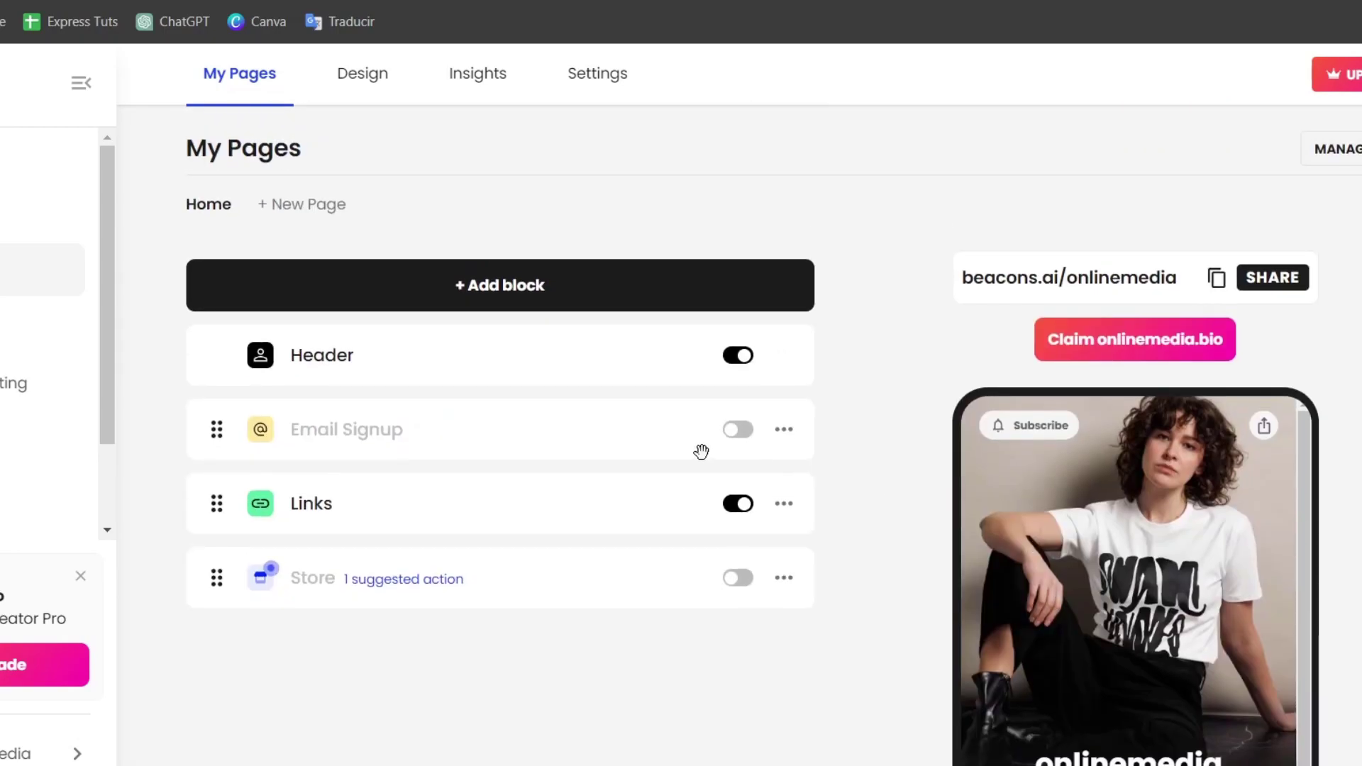
pyautogui.click(1214, 290)
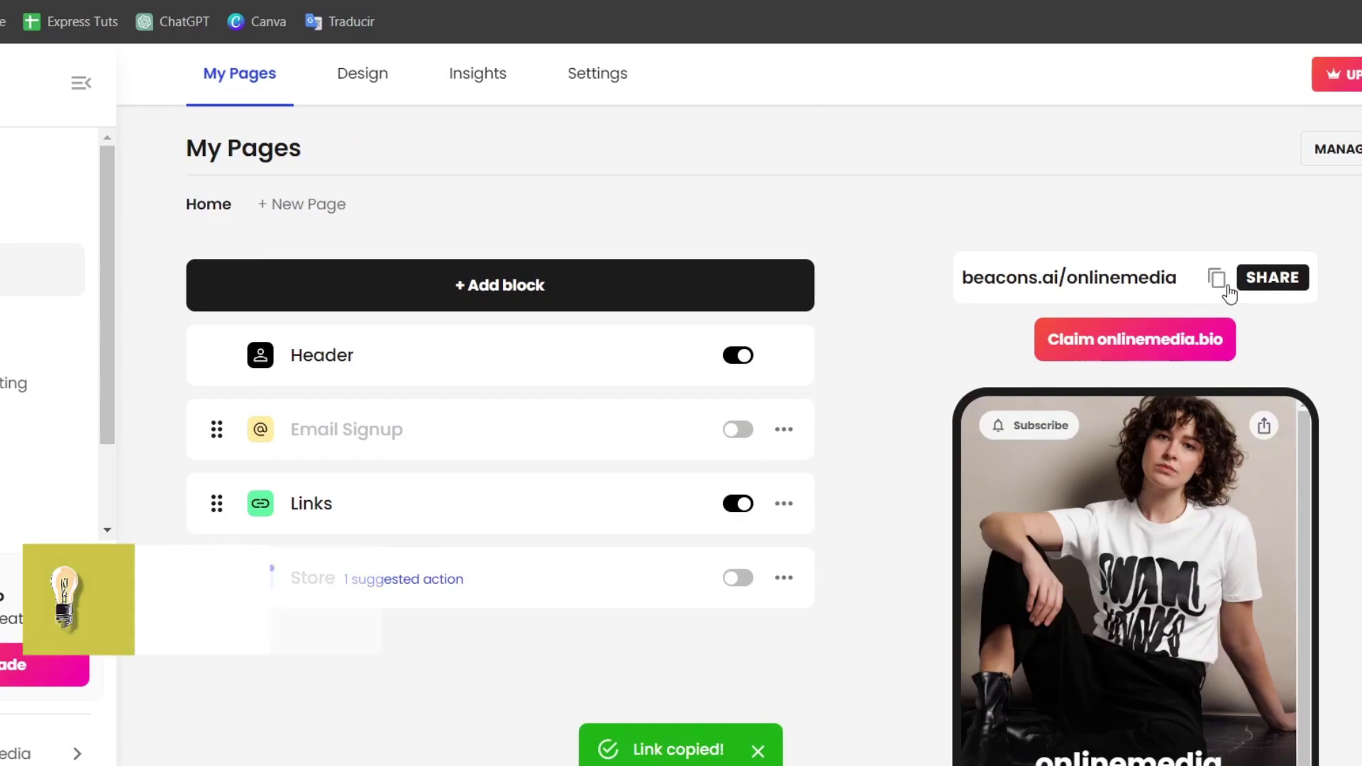
# - Load the copied beacons.ai/onlinemedia page in a new tab
pyautogui.hotkey('ctrl', 't')
pyautogui.hotkey('ctrl', 'v')
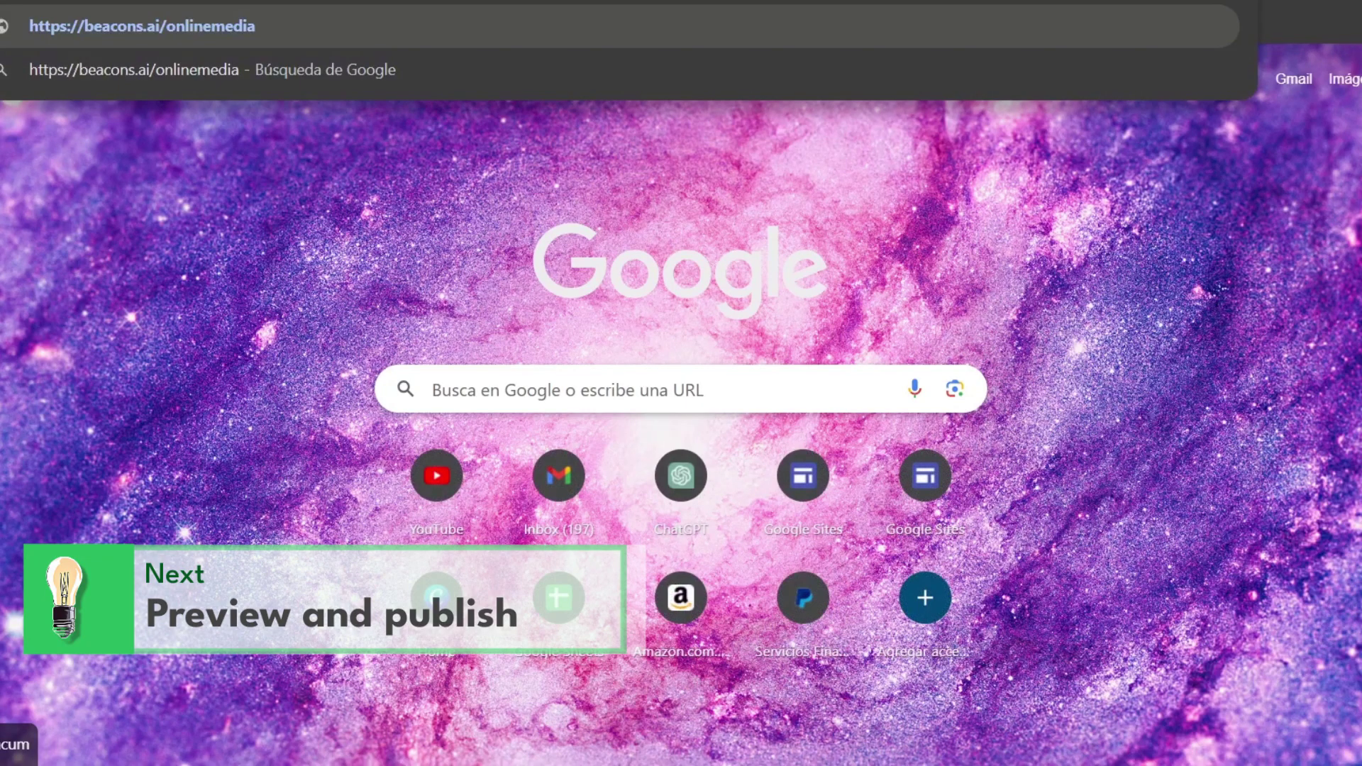
pyautogui.press('Return')
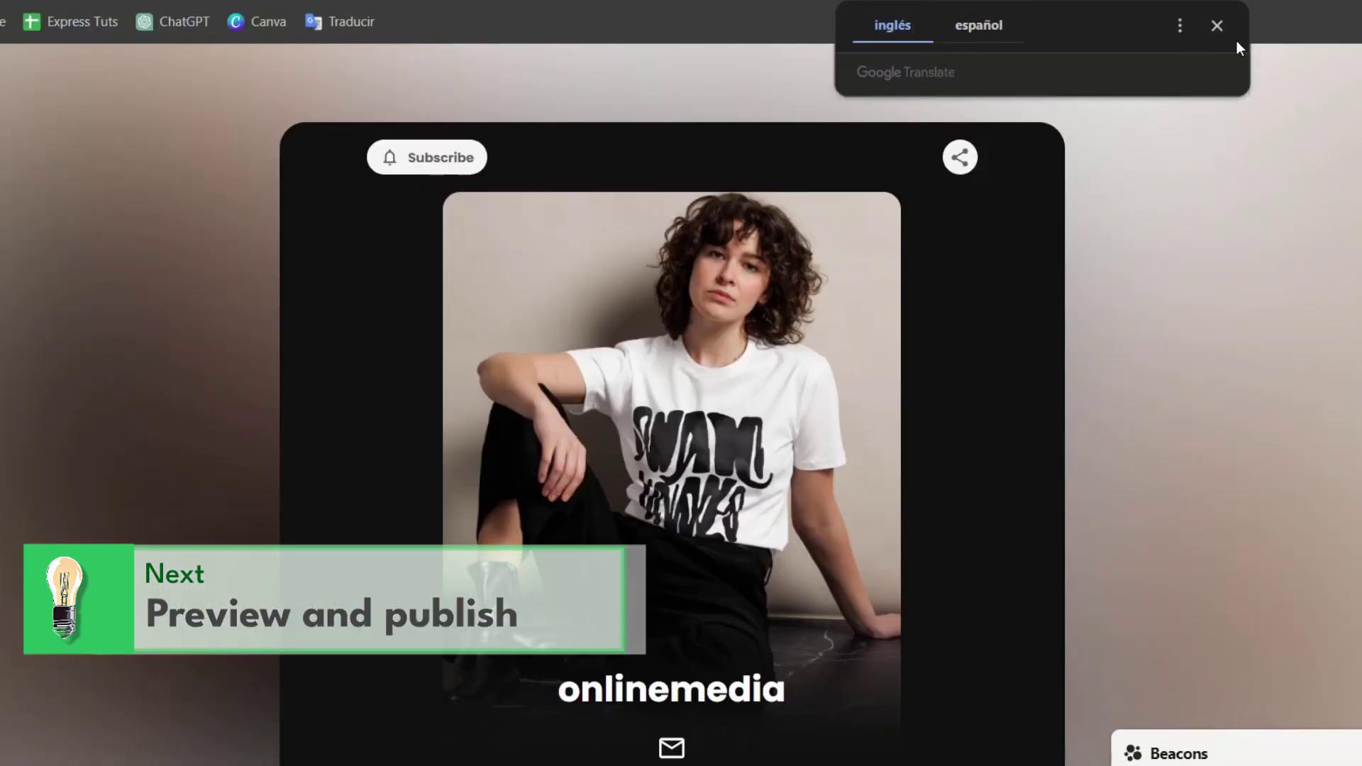
pyautogui.click(1216, 25)
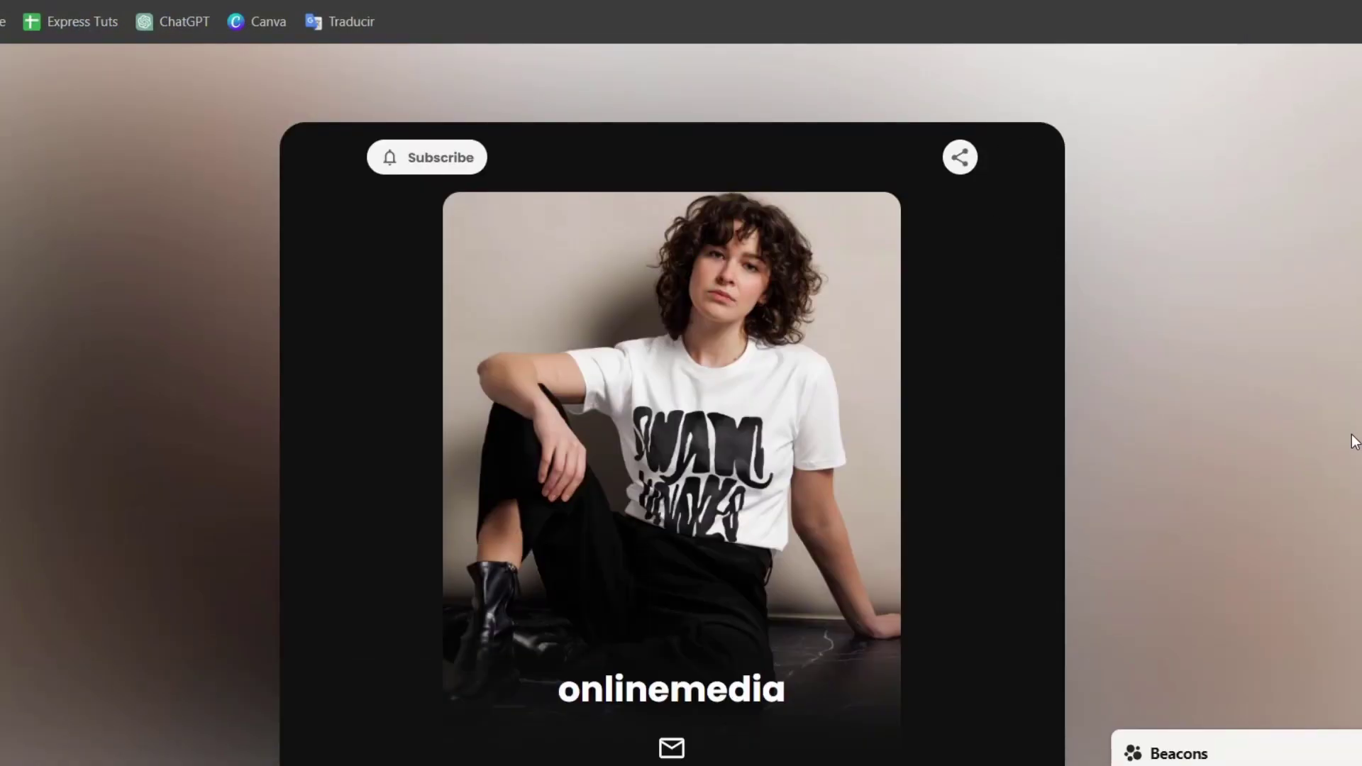
# - Follow the Chunky Sneakers 2024 card to the White Shop product page and review it
pyautogui.scroll(-8, 1051, 440)
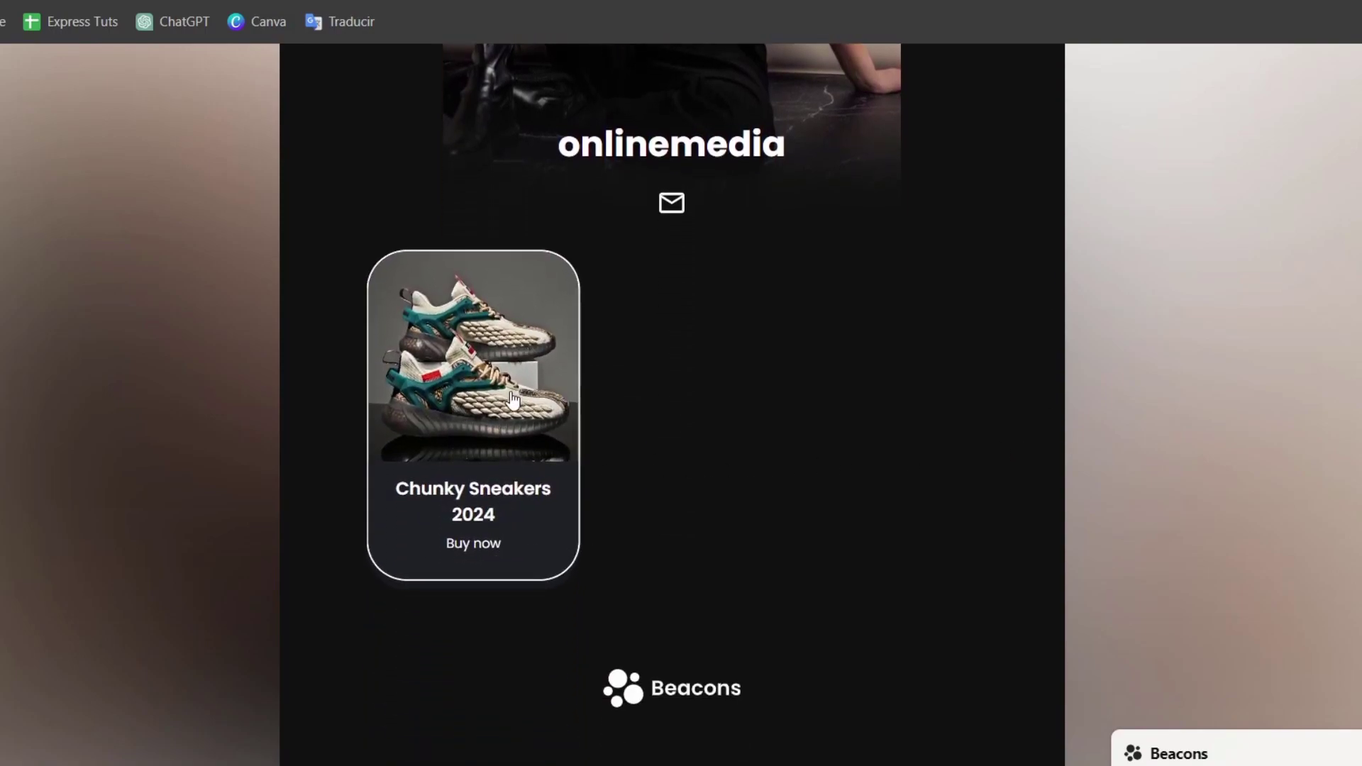
pyautogui.click(570, 403)
pyautogui.scroll(-7, 807, 471)
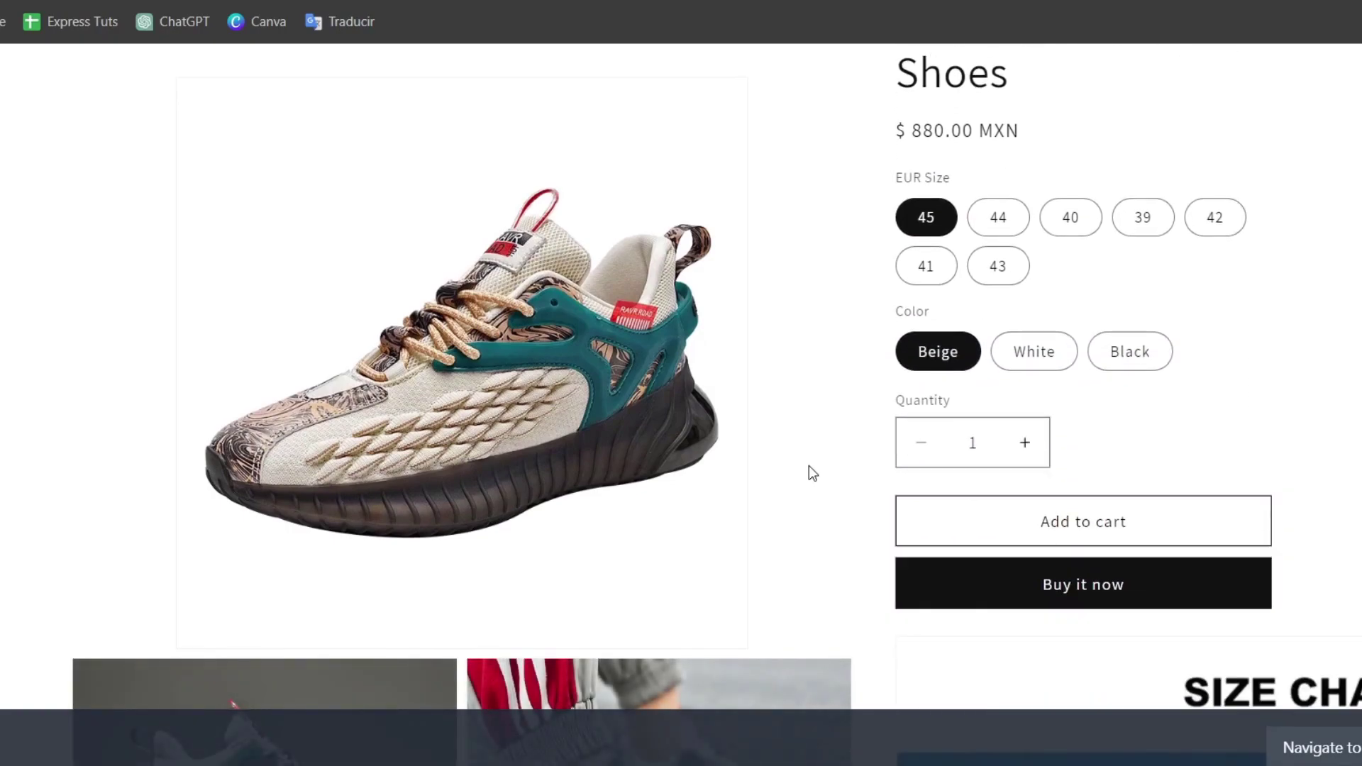
pyautogui.scroll(-10, 998, 554)
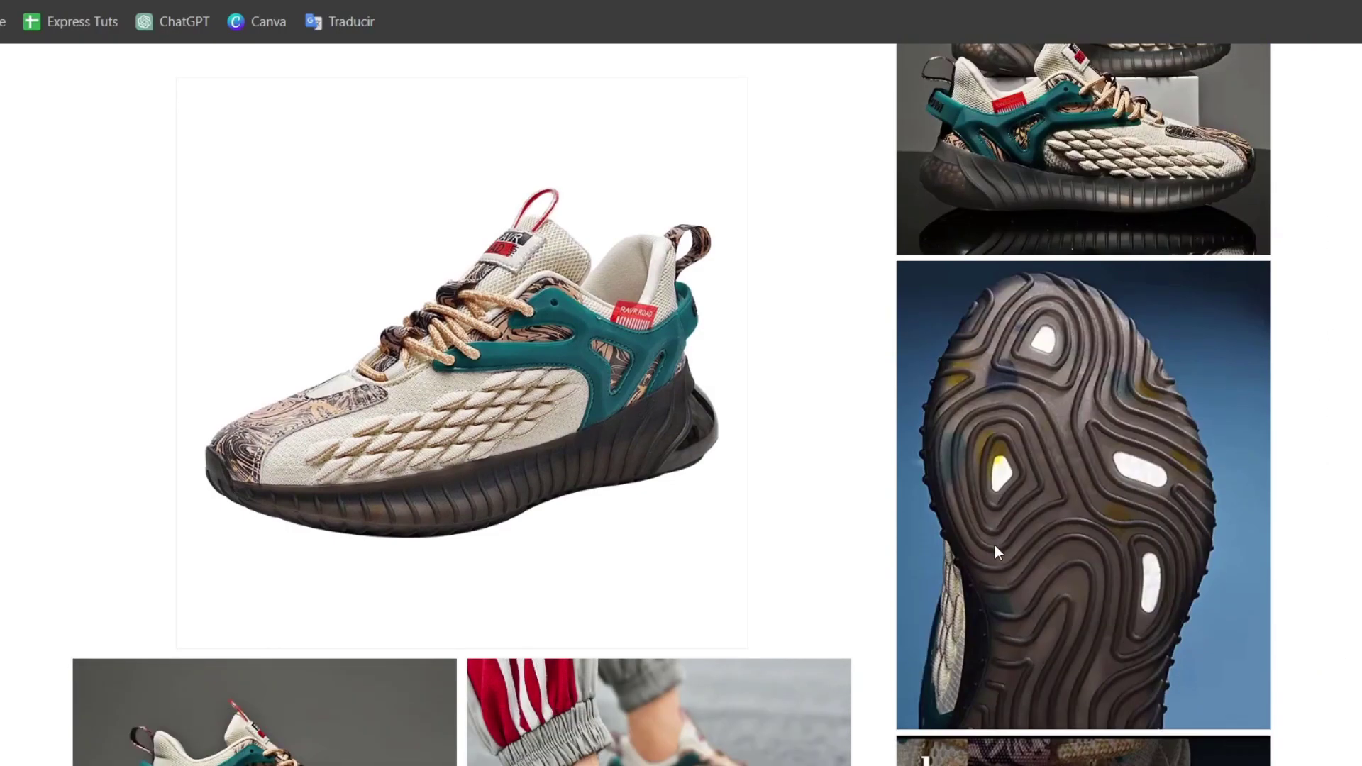
pyautogui.scroll(6, 995, 548)
pyautogui.scroll(6, 994, 544)
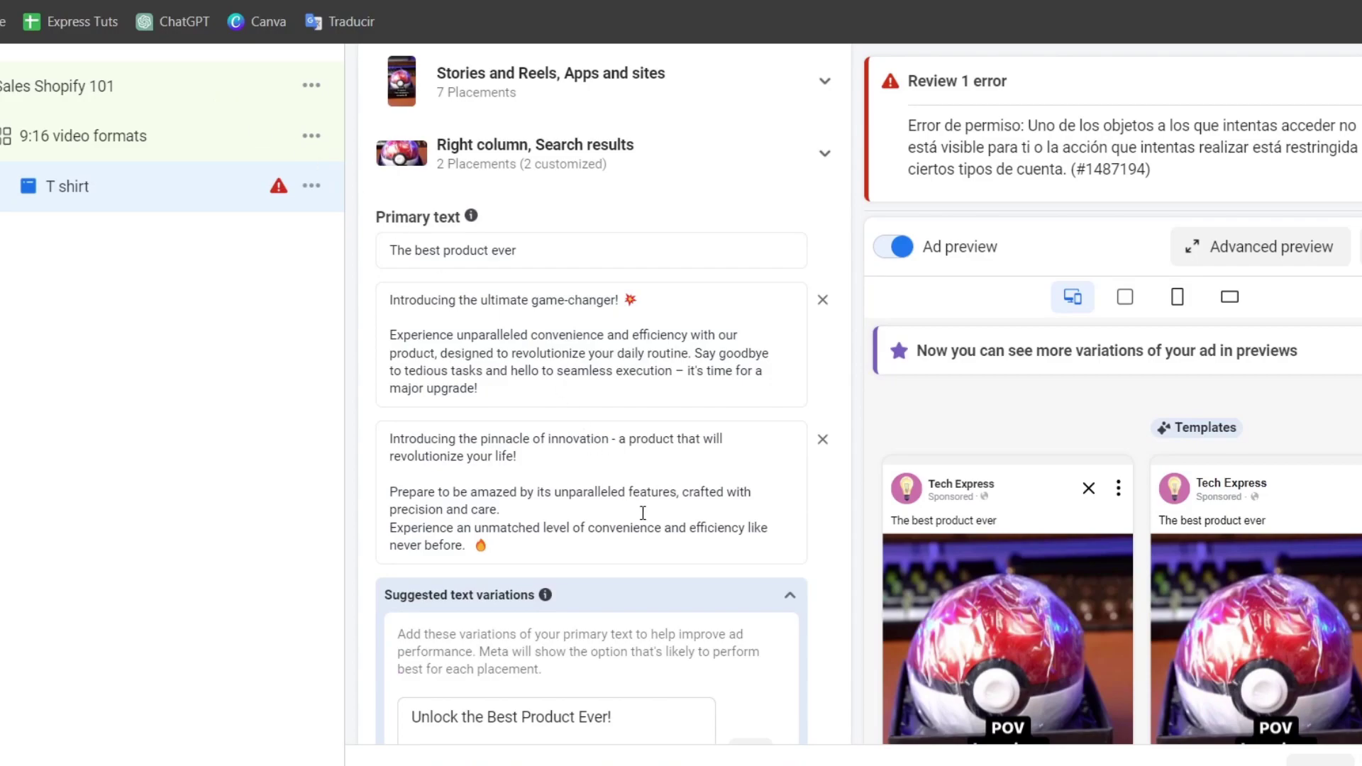
pyautogui.scroll(-15, 643, 512)
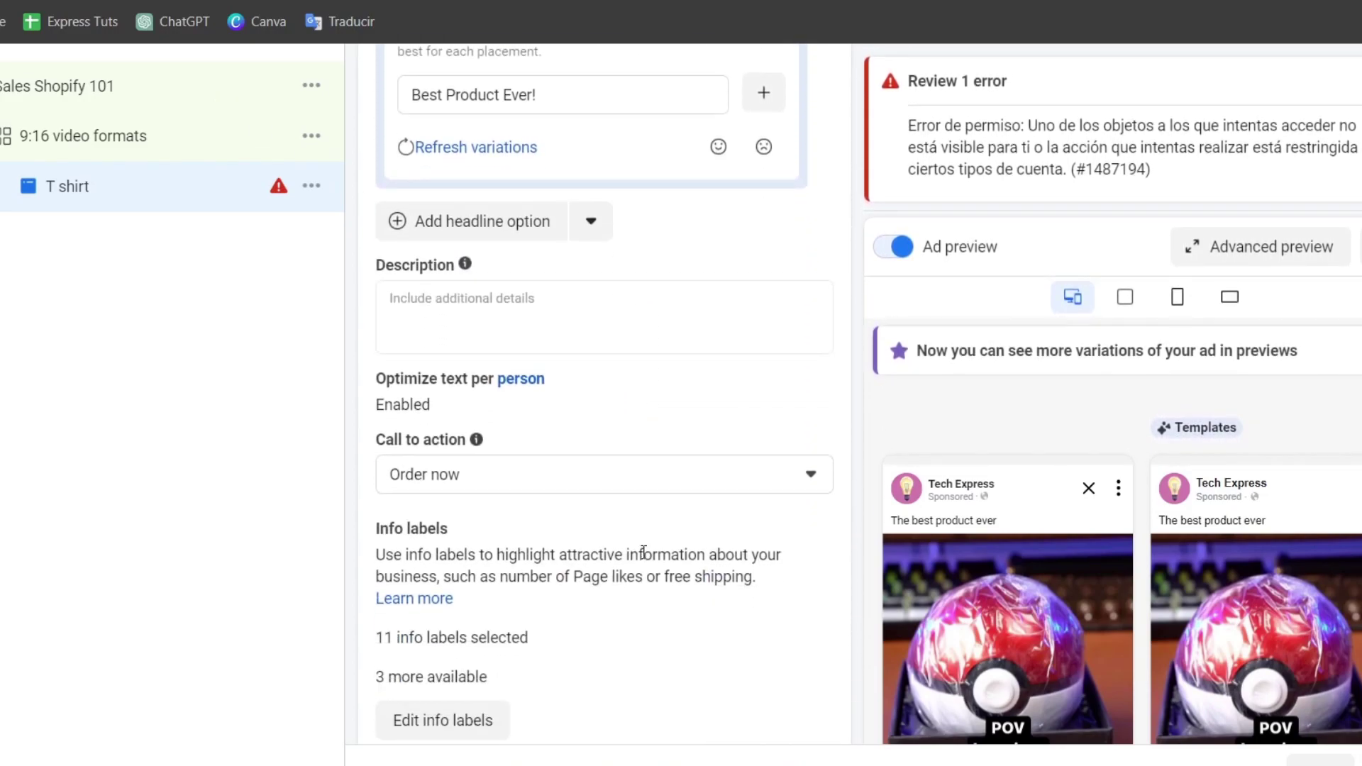
pyautogui.scroll(-6, 647, 571)
pyautogui.scroll(-5, 647, 576)
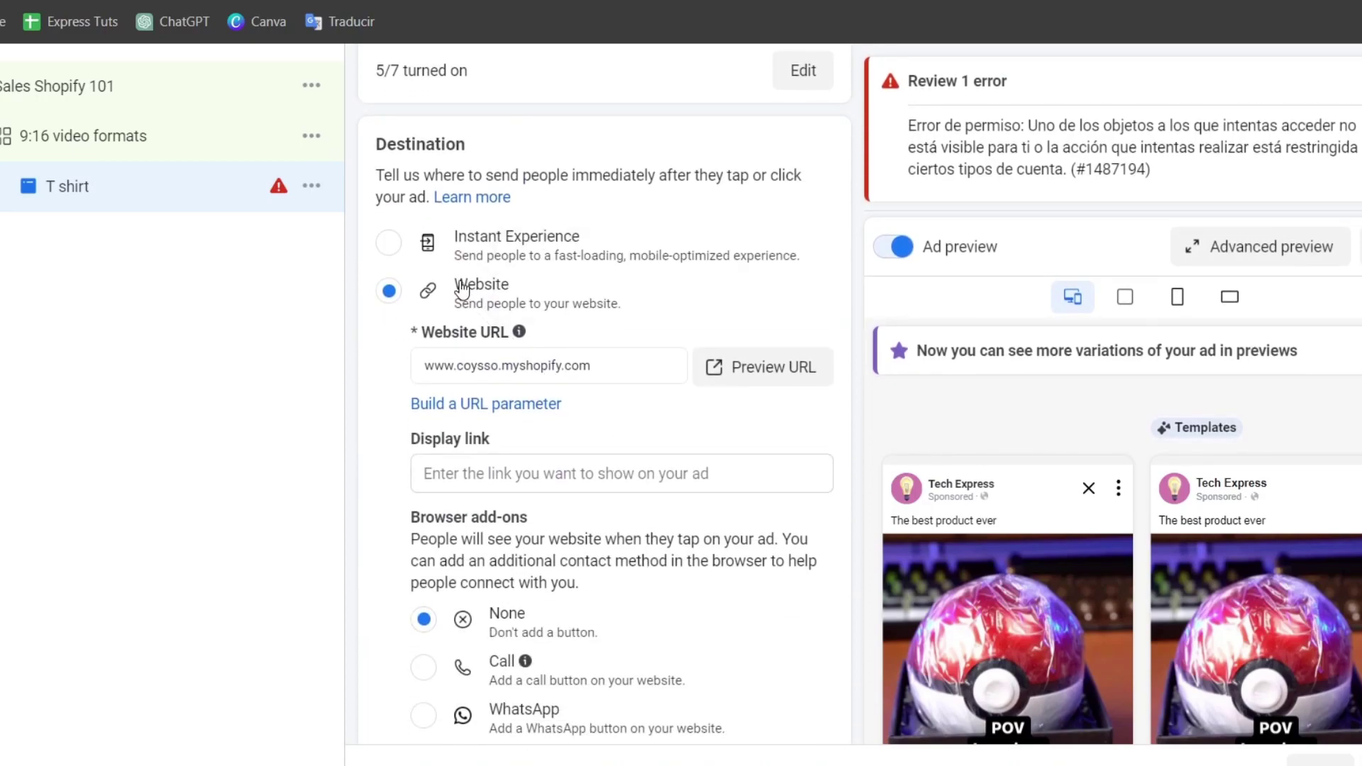
pyautogui.moveTo(425, 144); pyautogui.dragTo(494, 149)
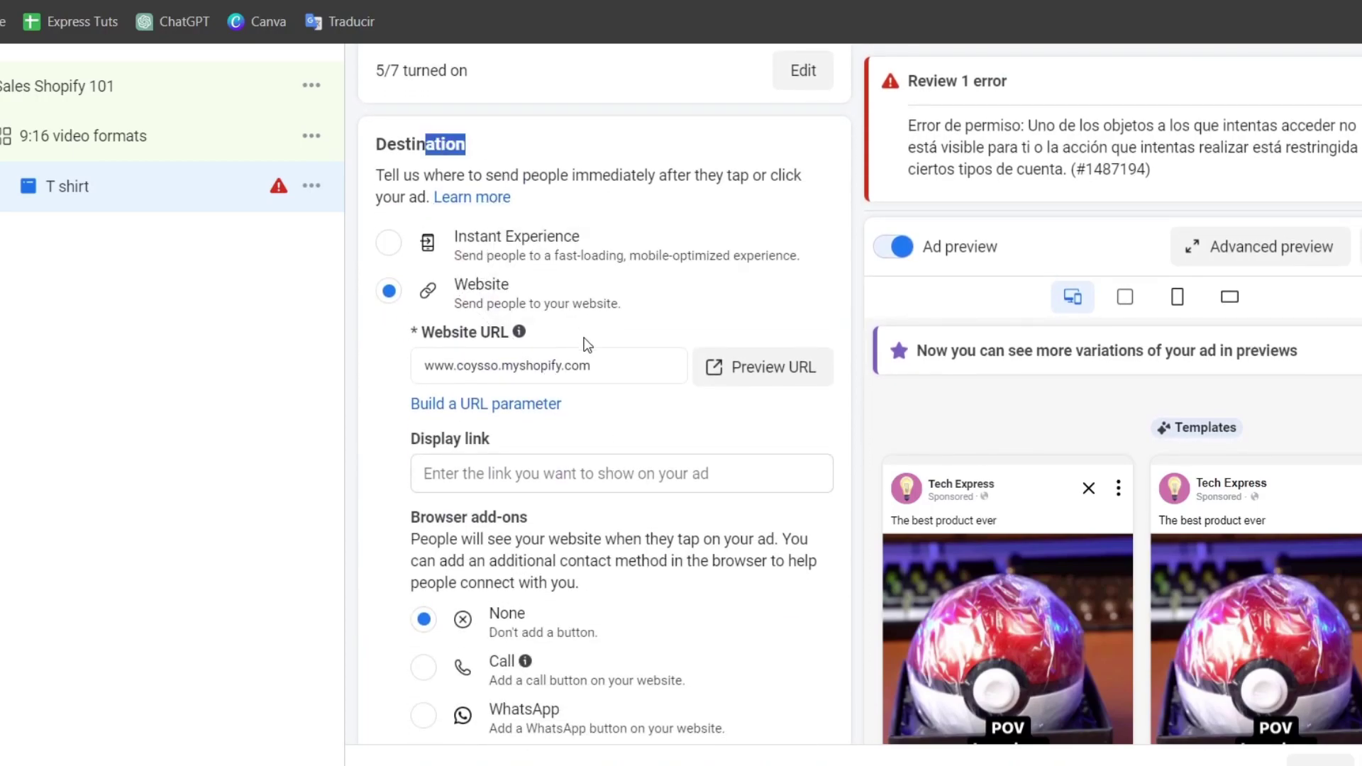
pyautogui.tripleClick(586, 365)
pyautogui.write('https://beacons.ai/onlinemedia')
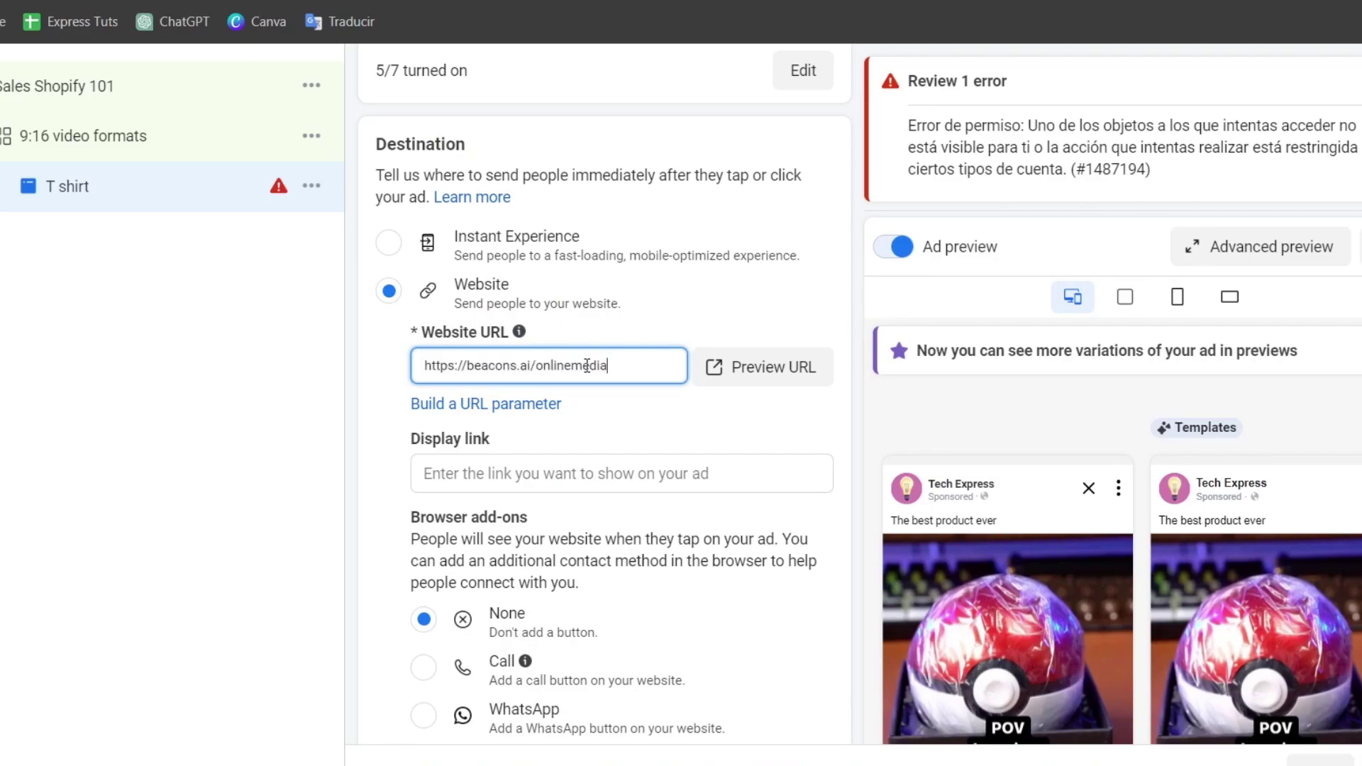
pyautogui.click(629, 389)
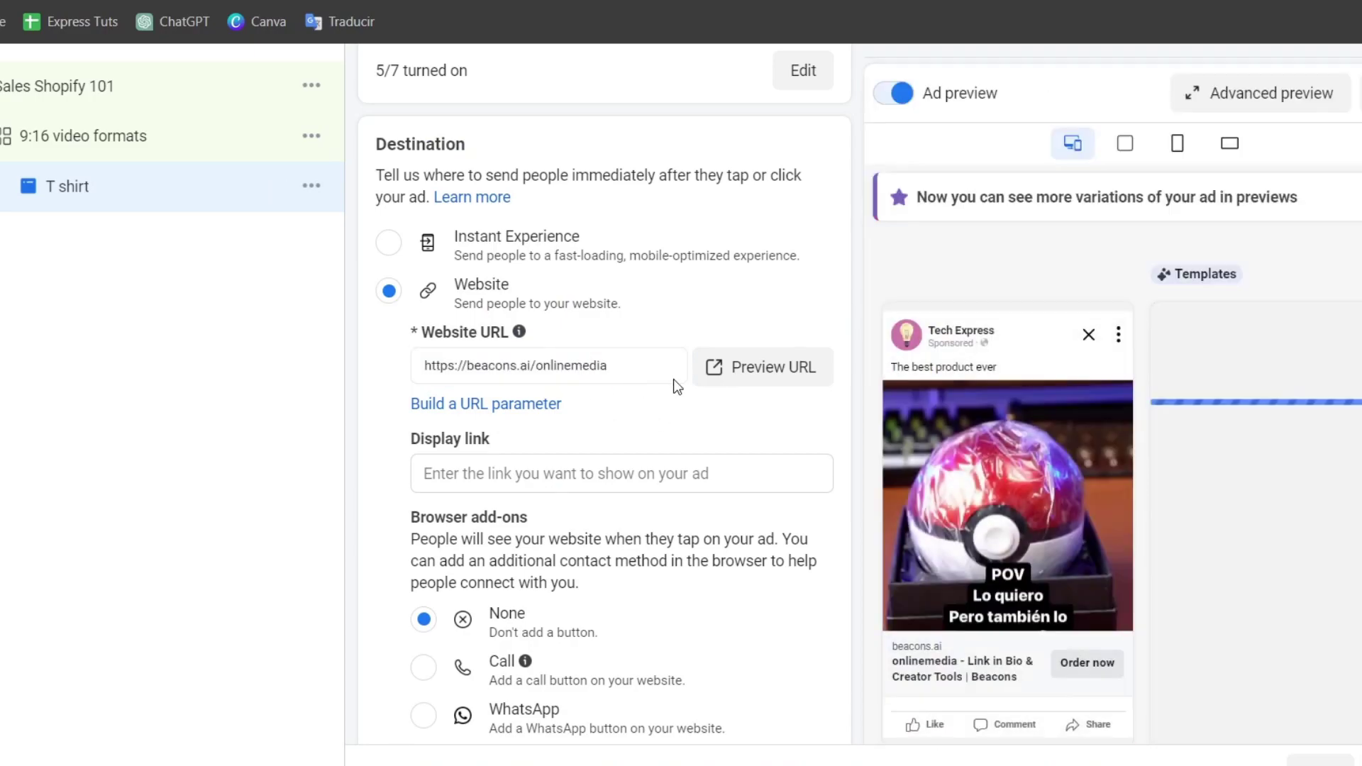
pyautogui.click(759, 367)
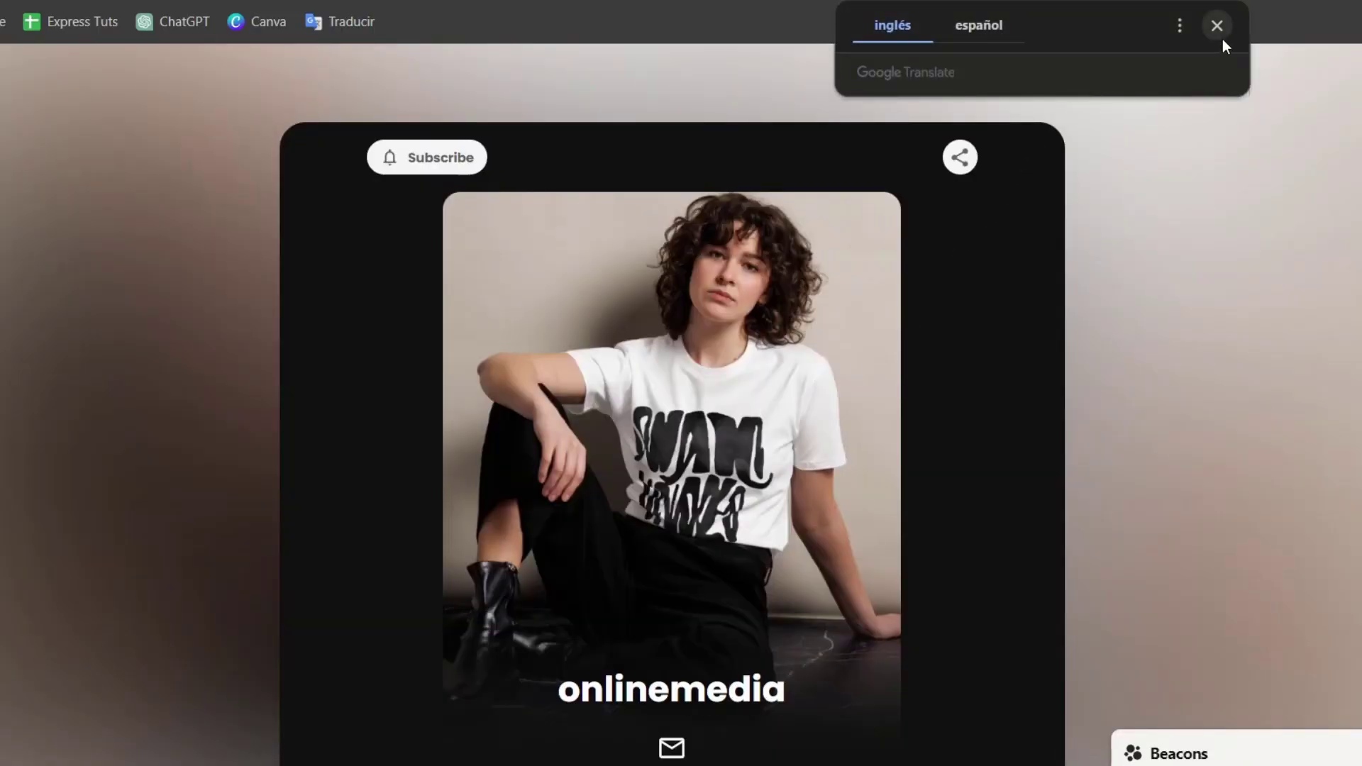
# - Dismiss the translation prompt and scroll through the link-in-bio preview
pyautogui.click(1221, 35)
pyautogui.scroll(-2, 1335, 437)
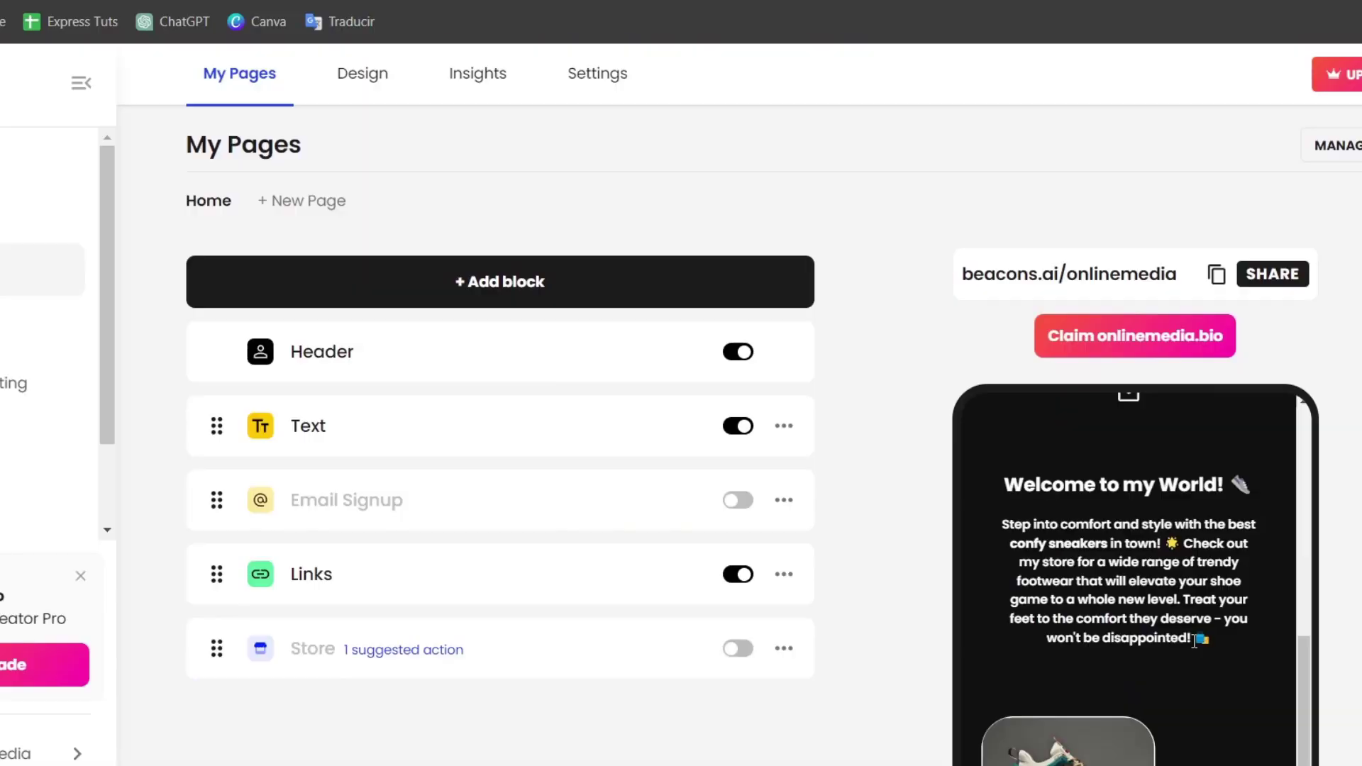
pyautogui.scroll(3, 1195, 644)
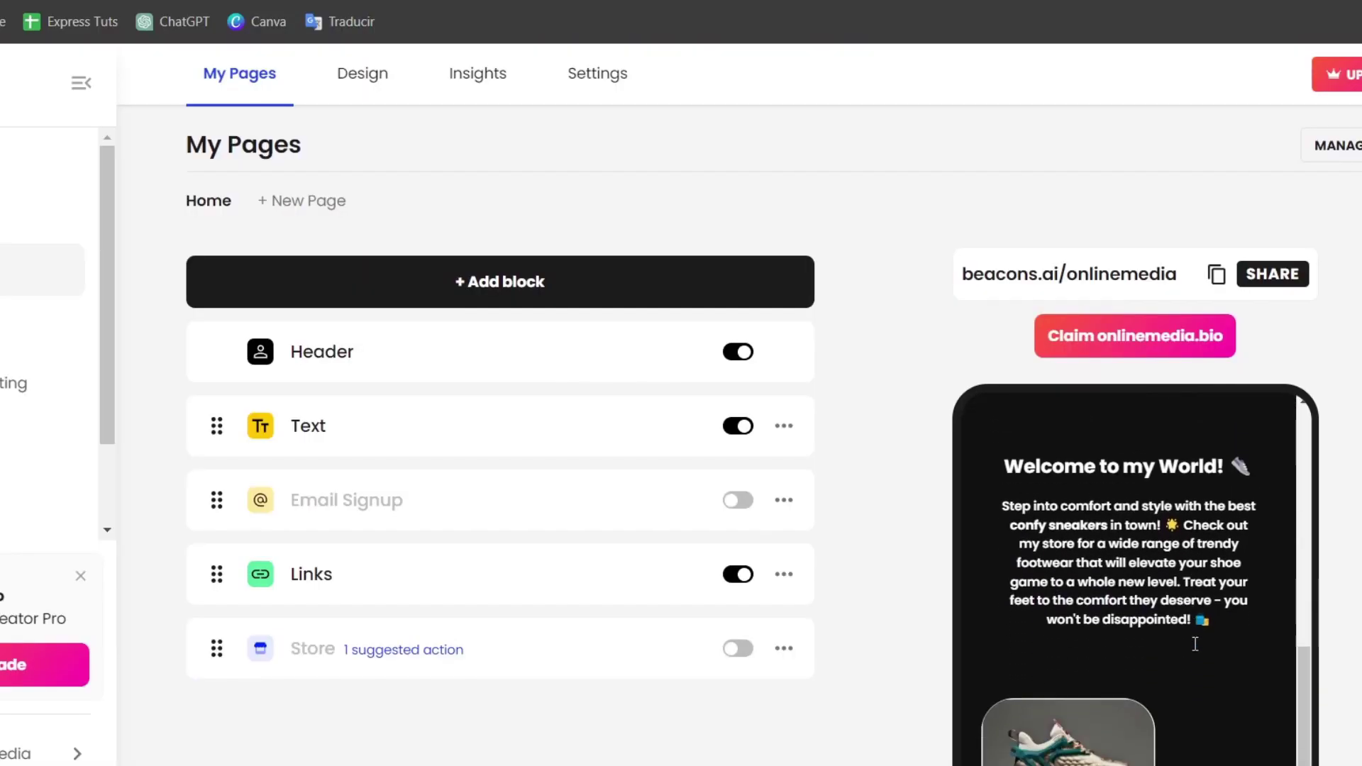
pyautogui.scroll(-5, 1195, 644)
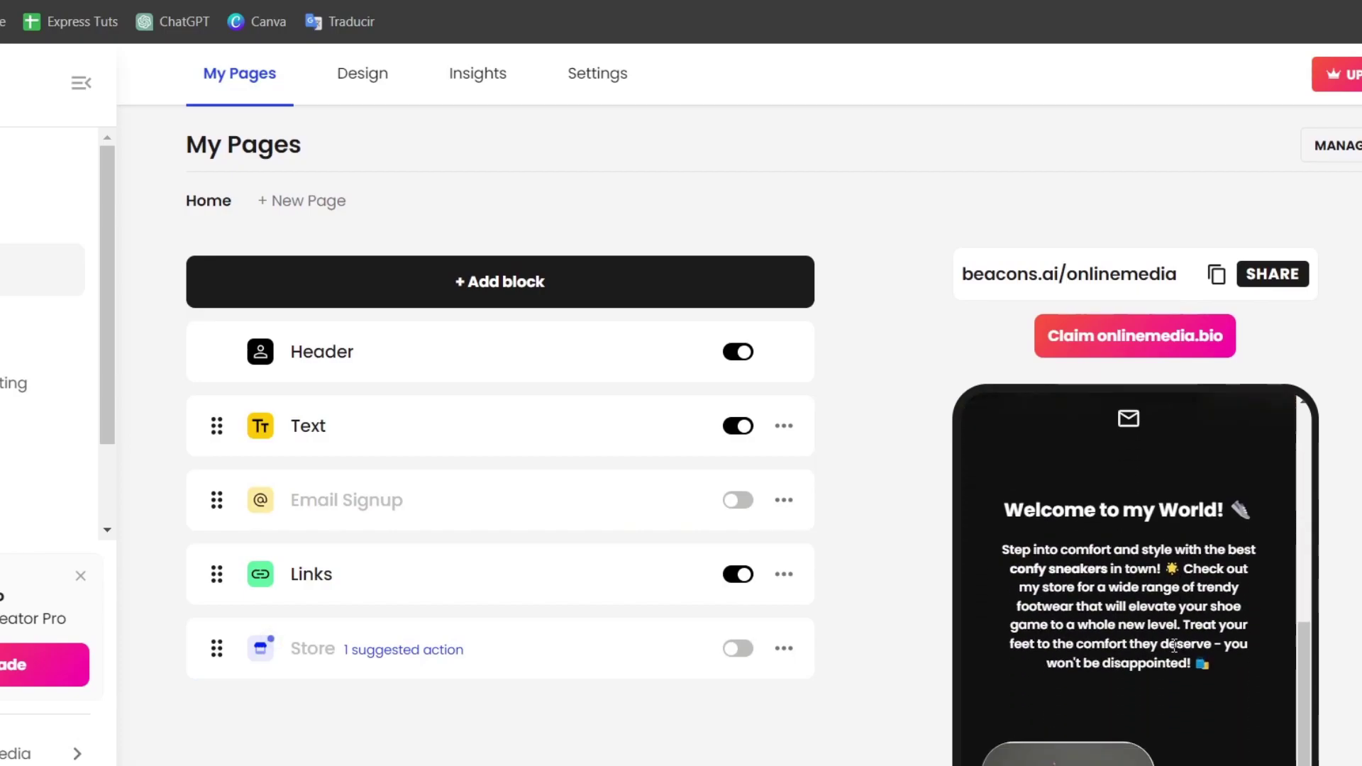
# - Check the Chunky Sneakers 2024 product via View on Online Store in Shopify
pyautogui.scroll(-5, 990, 680)
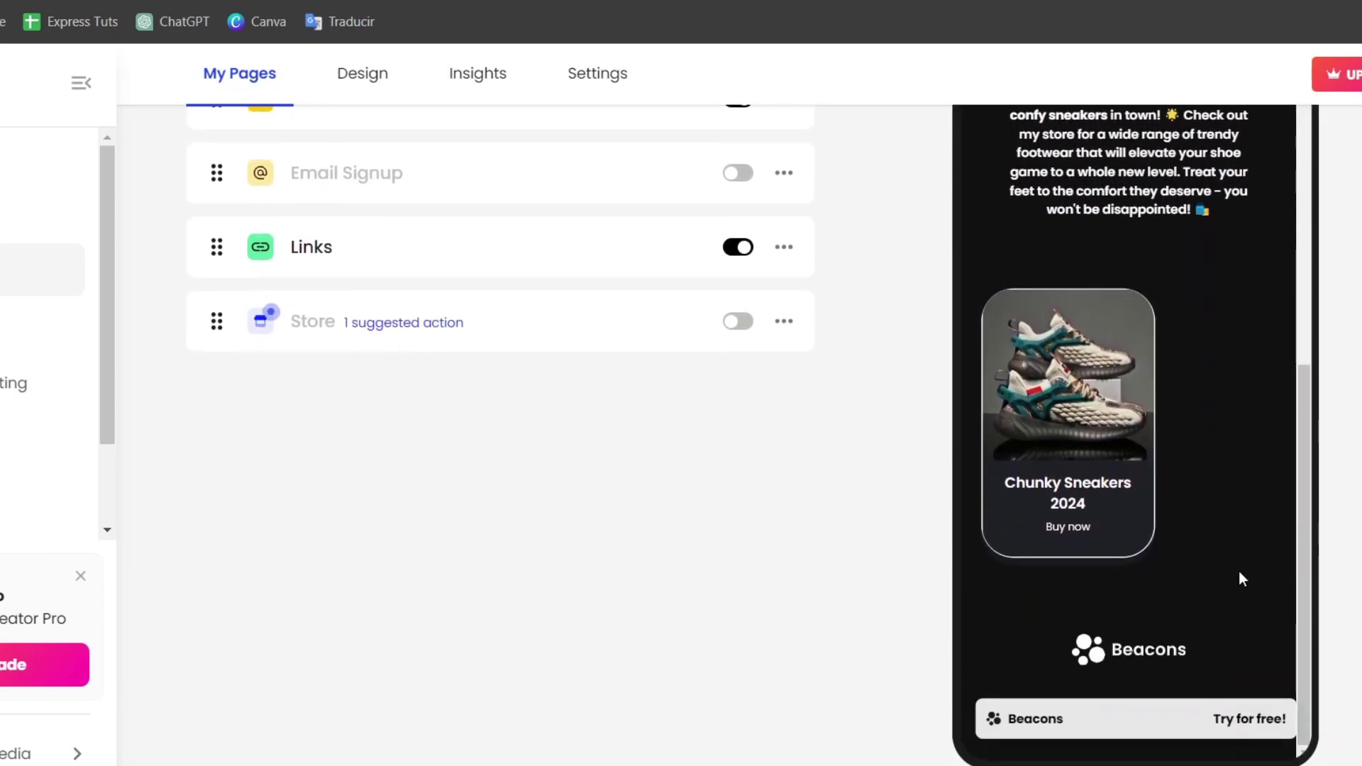
pyautogui.scroll(5, 1249, 79)
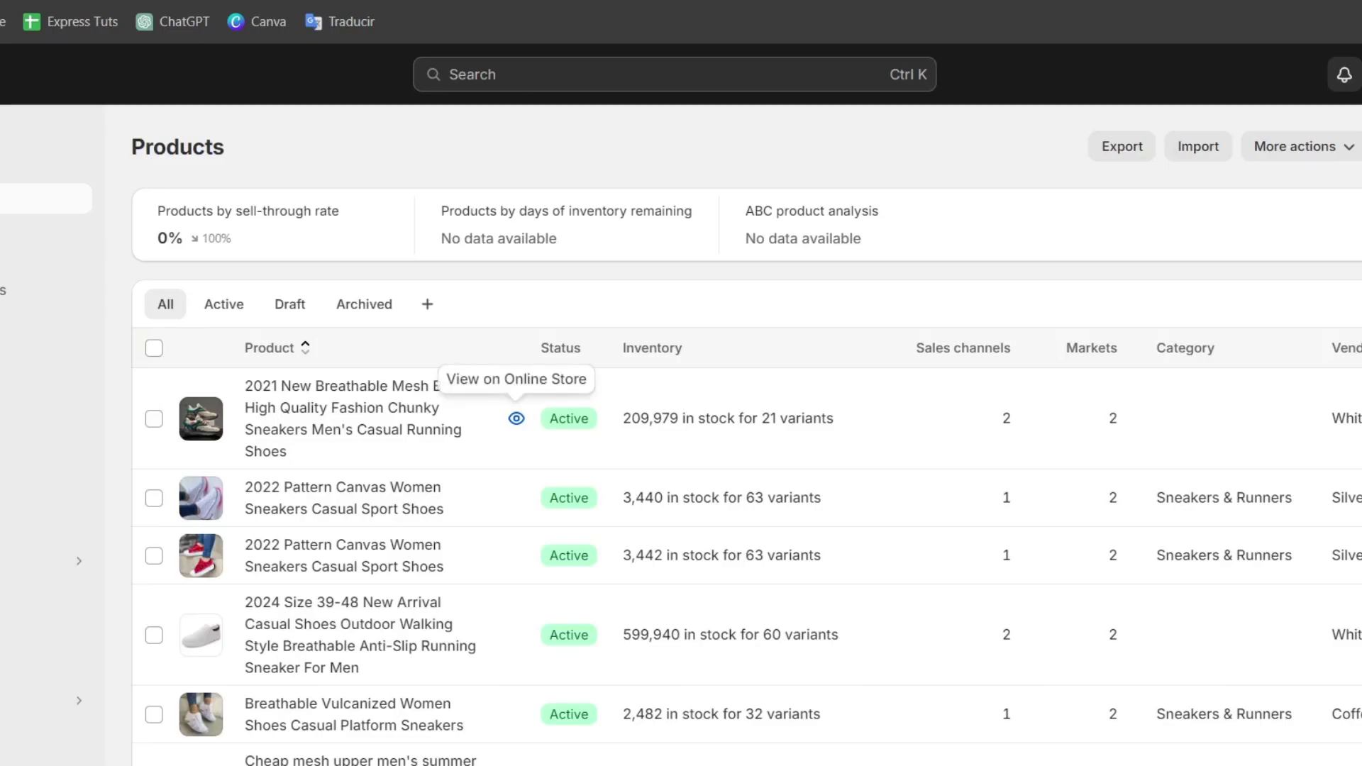
pyautogui.click(516, 416)
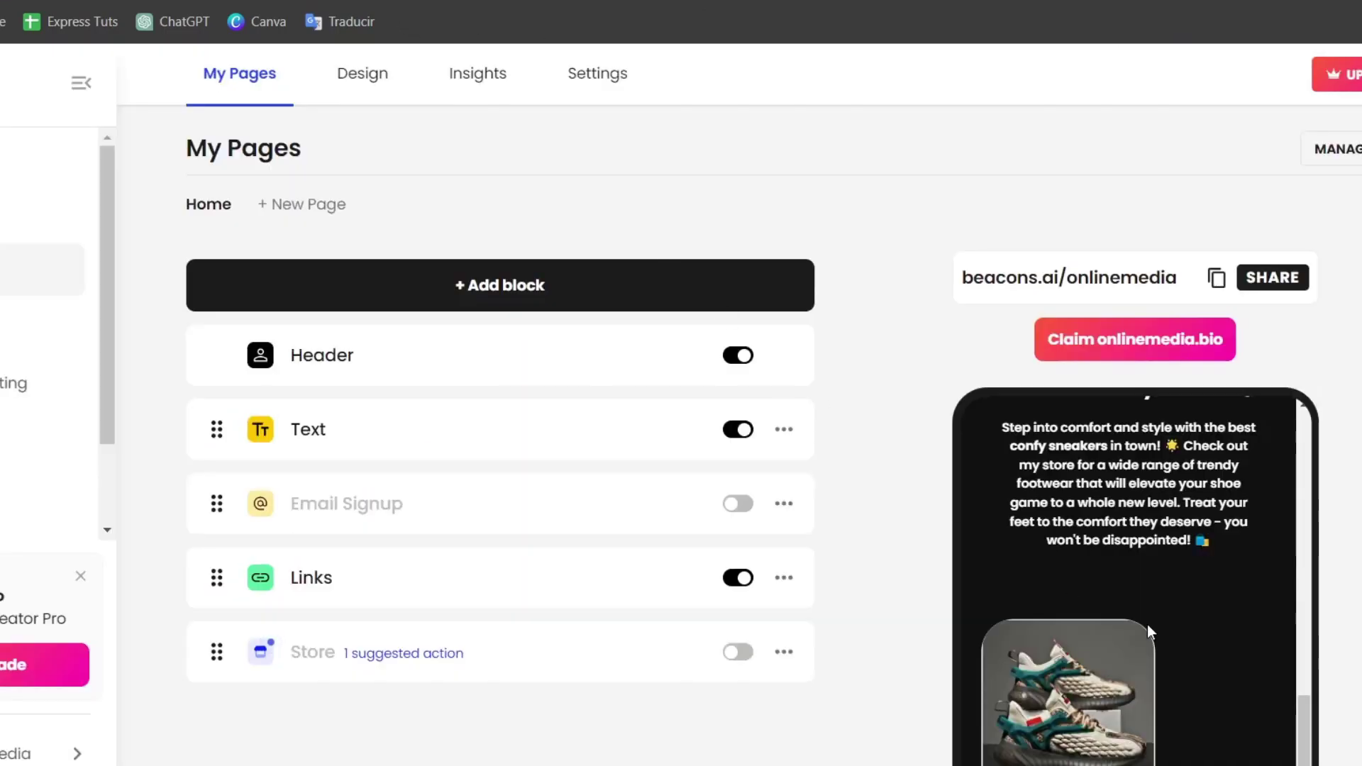
pyautogui.scroll(-3, 1309, 662)
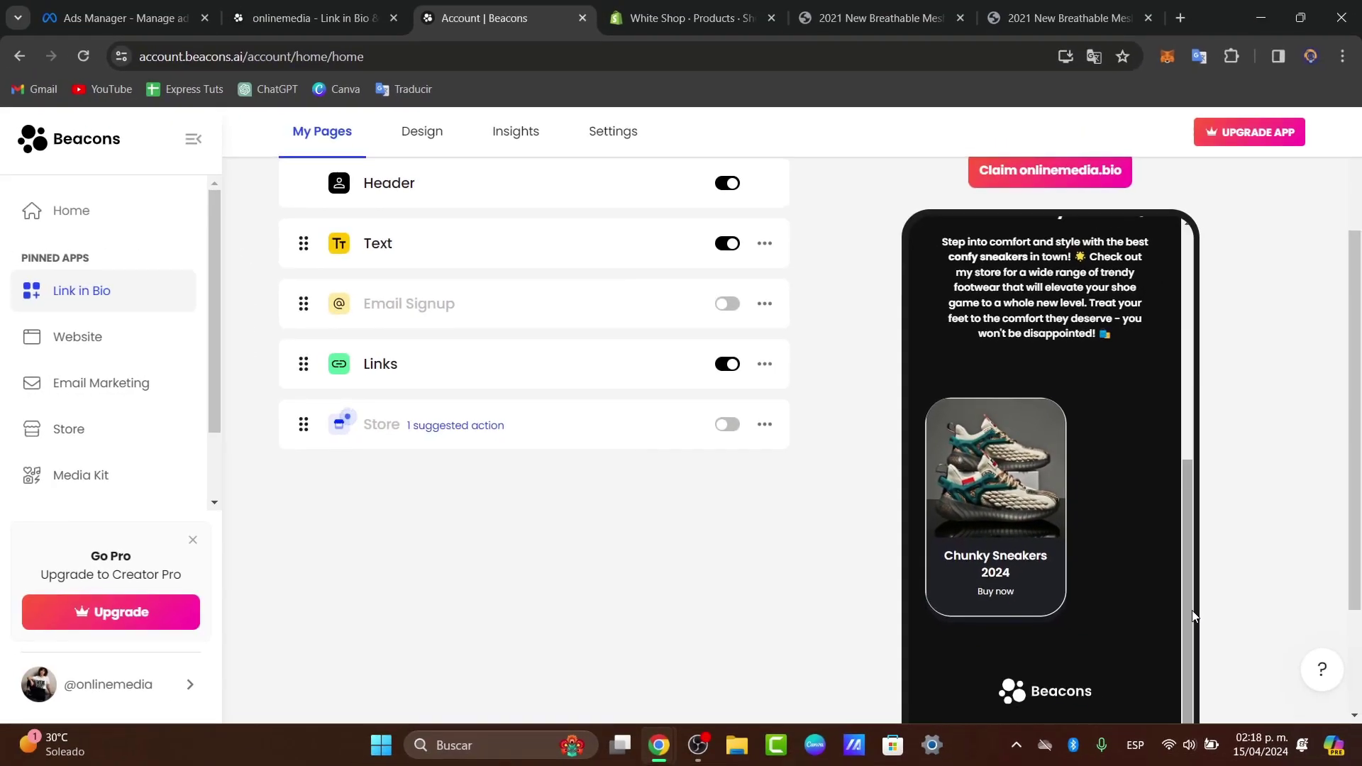
pyautogui.click(82, 7)
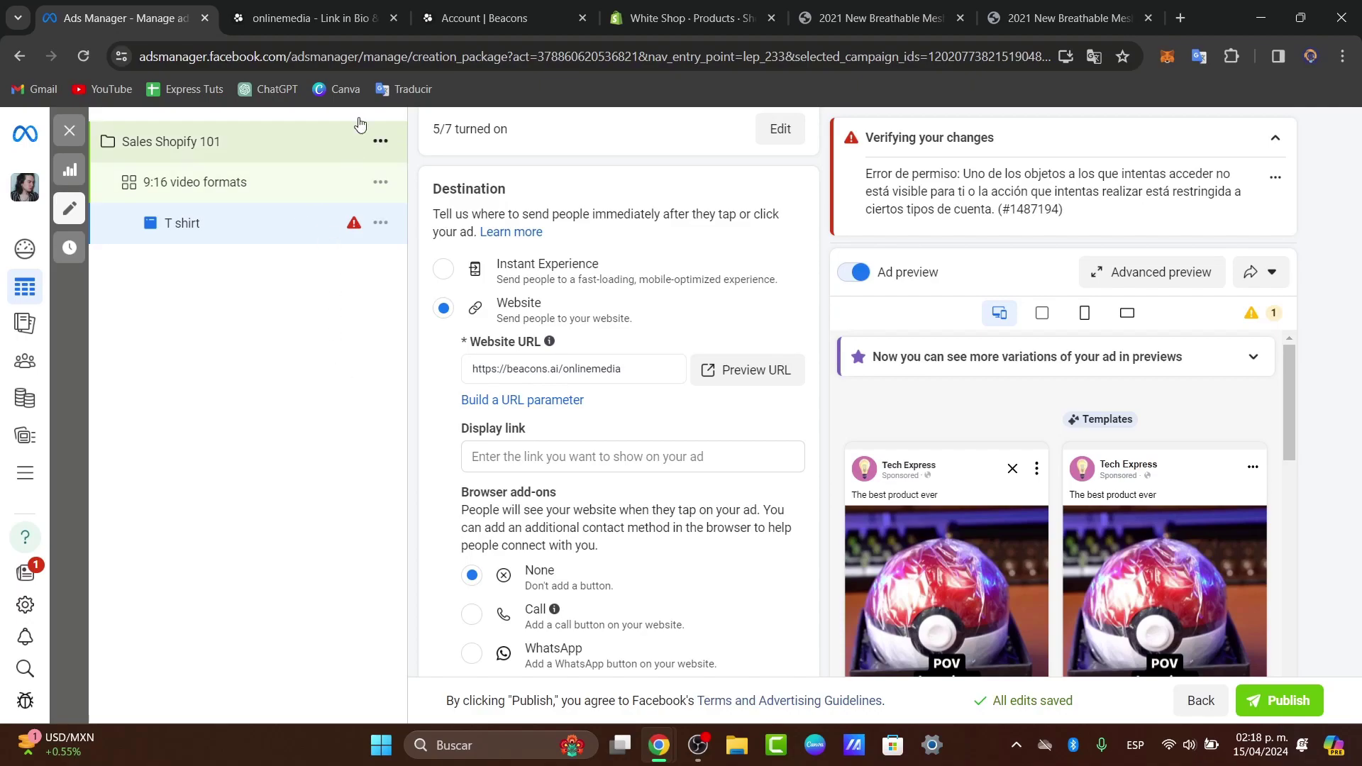
pyautogui.click(312, 18)
pyautogui.scroll(-1, 706, 549)
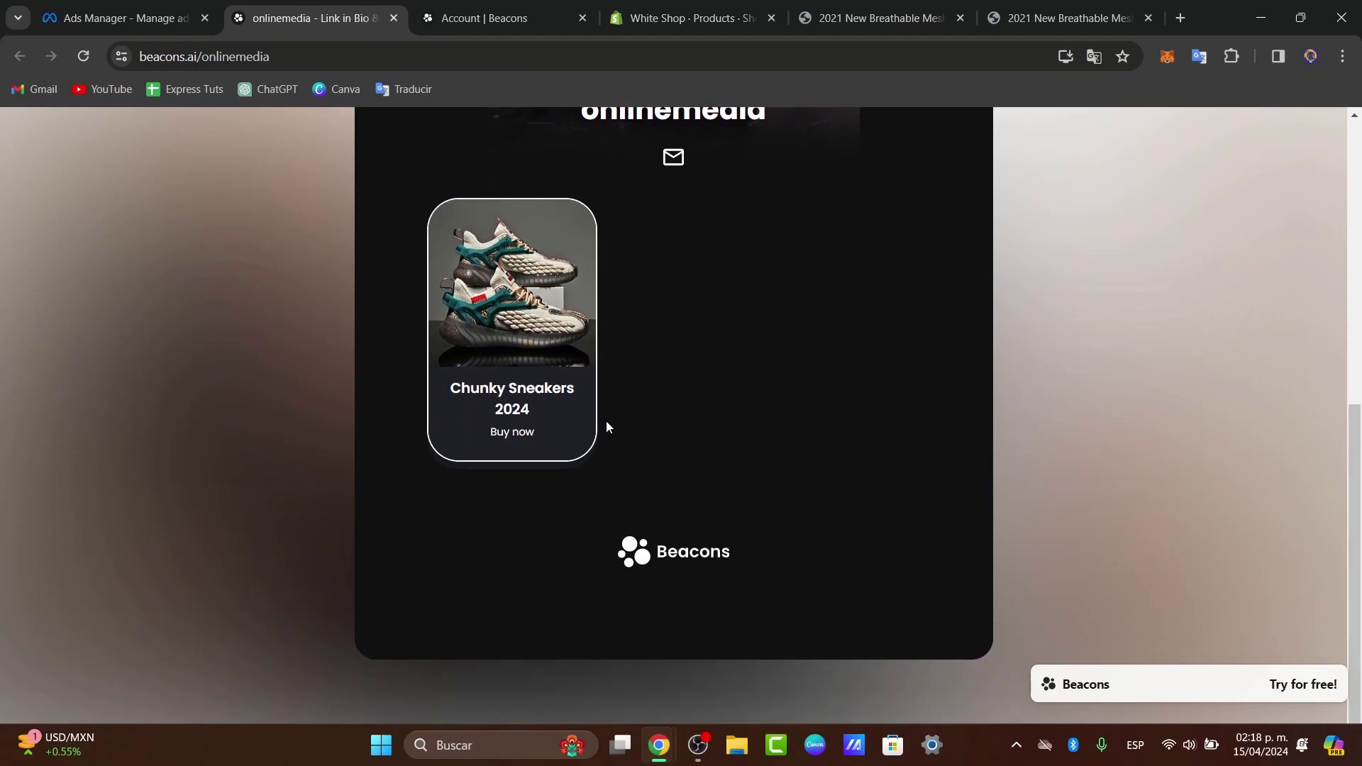
pyautogui.click(170, 14)
pyautogui.click(252, 10)
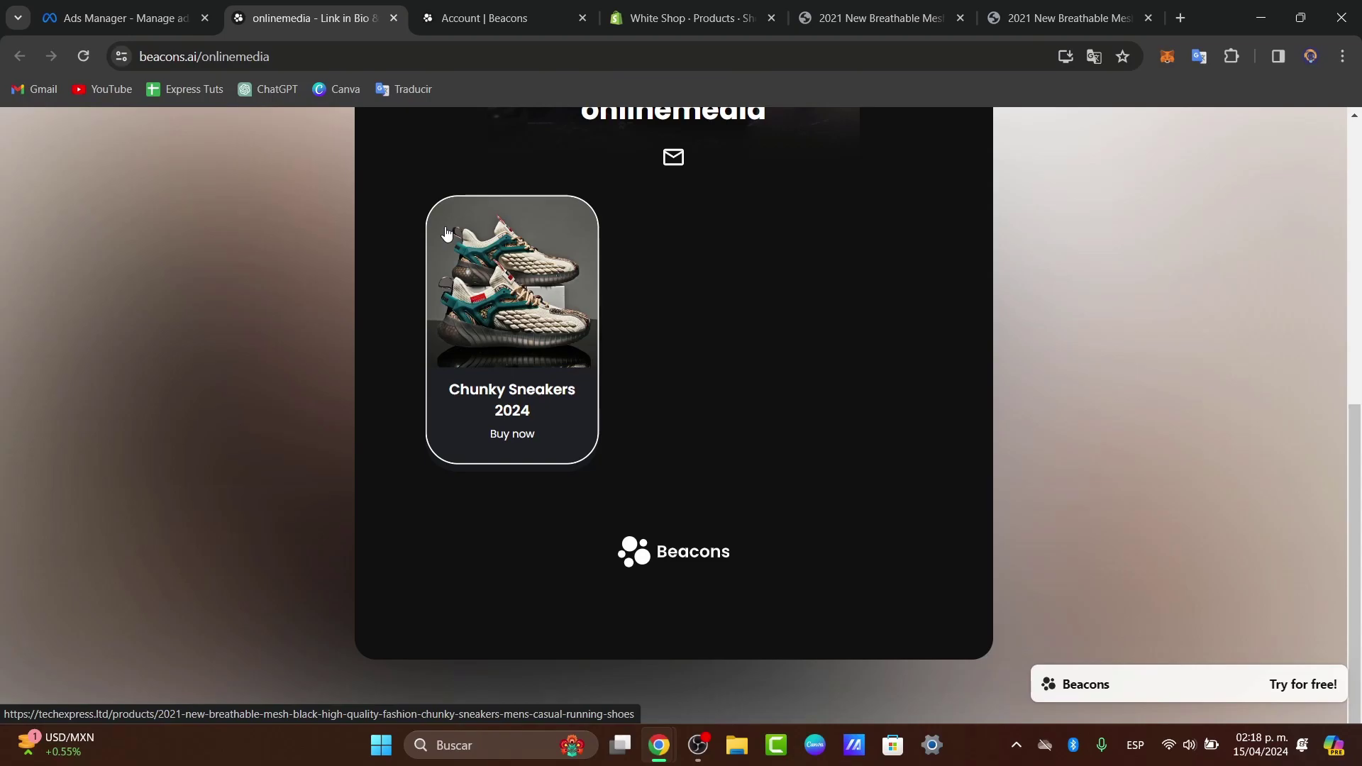
pyautogui.scroll(3, 477, 375)
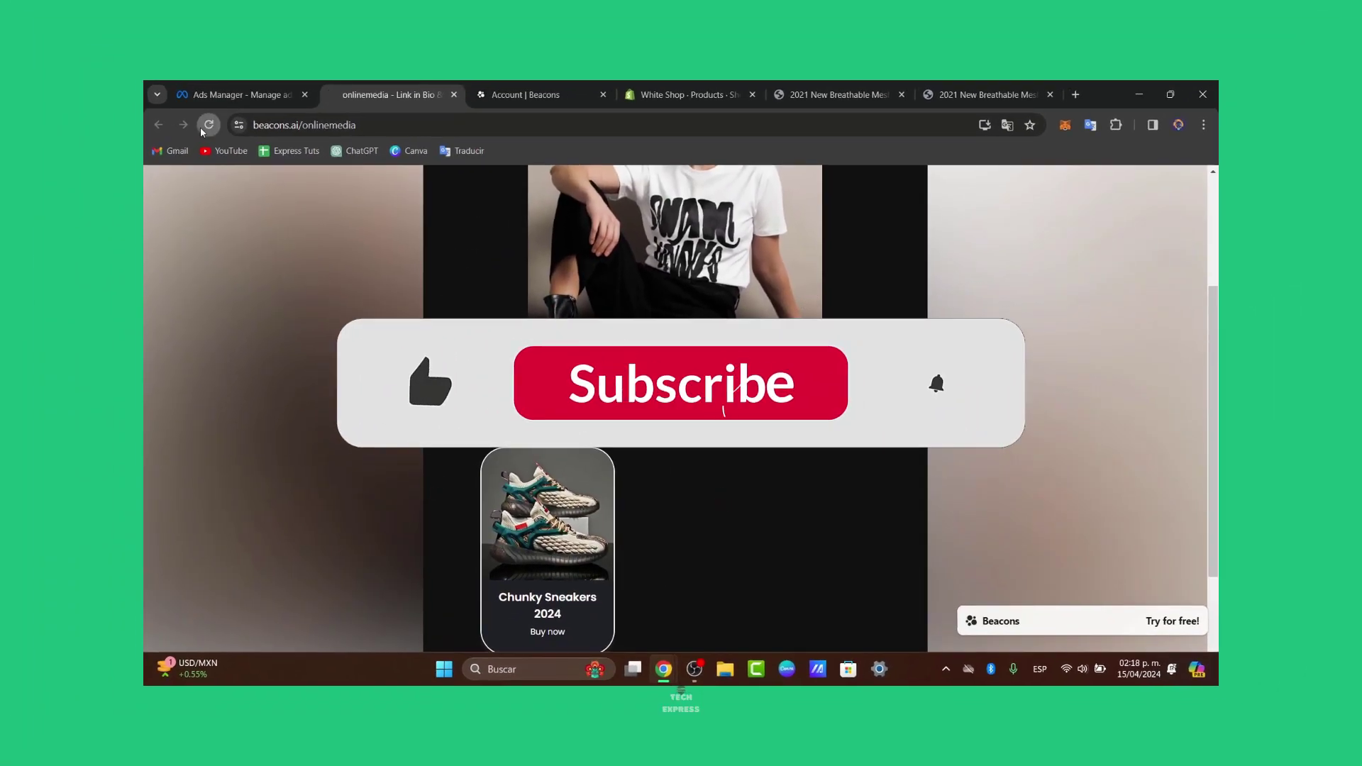
pyautogui.click(208, 125)
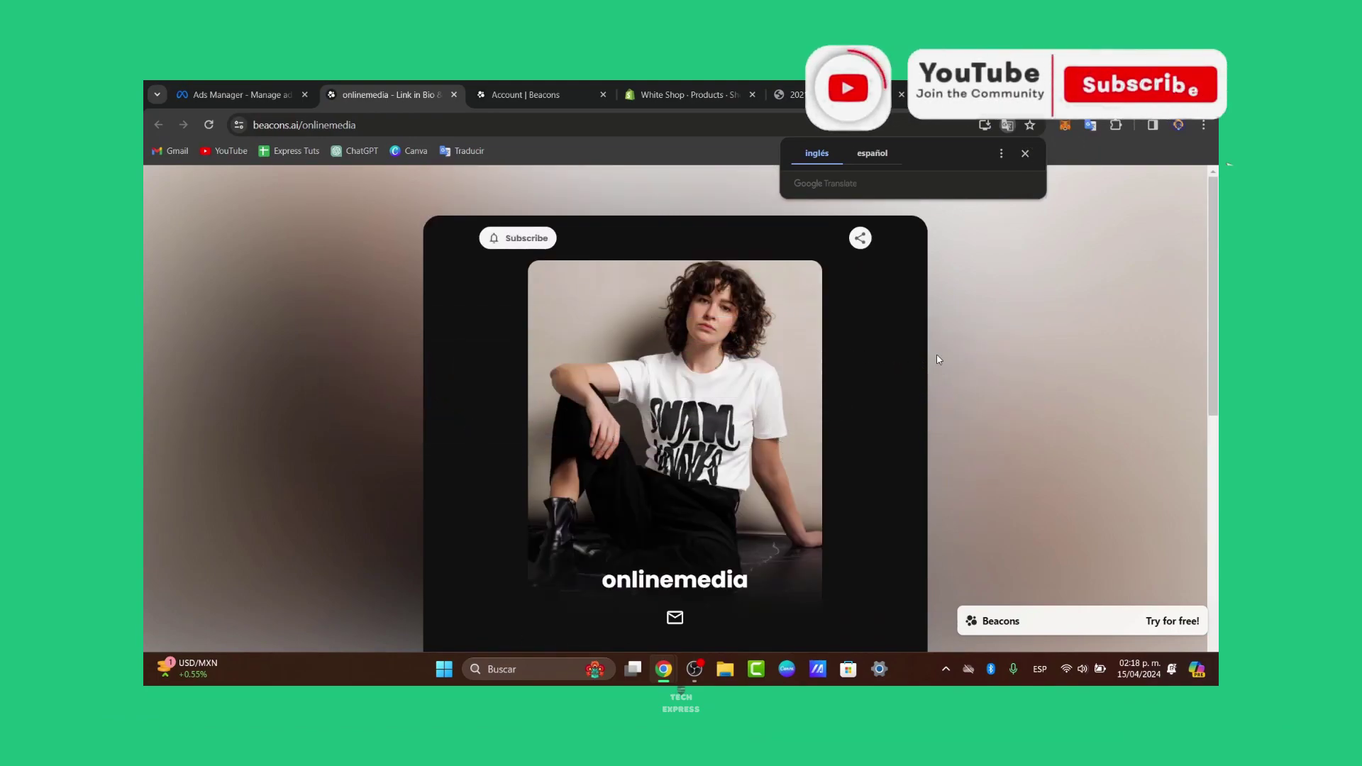
# - Close the Google Translate popup covering the live onlinemedia page's Welcome to my World! intro
pyautogui.scroll(-5, 940, 357)
pyautogui.scroll(2, 946, 351)
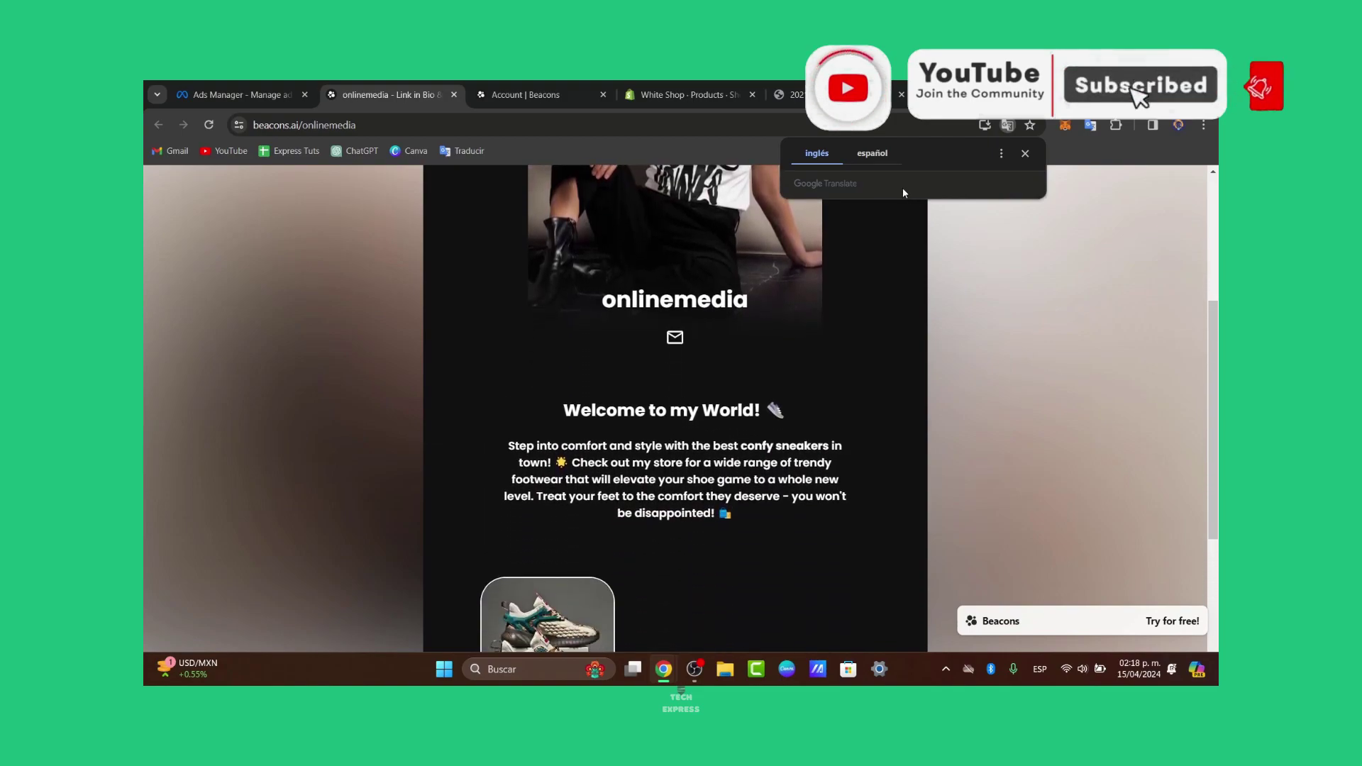
pyautogui.click(1024, 153)
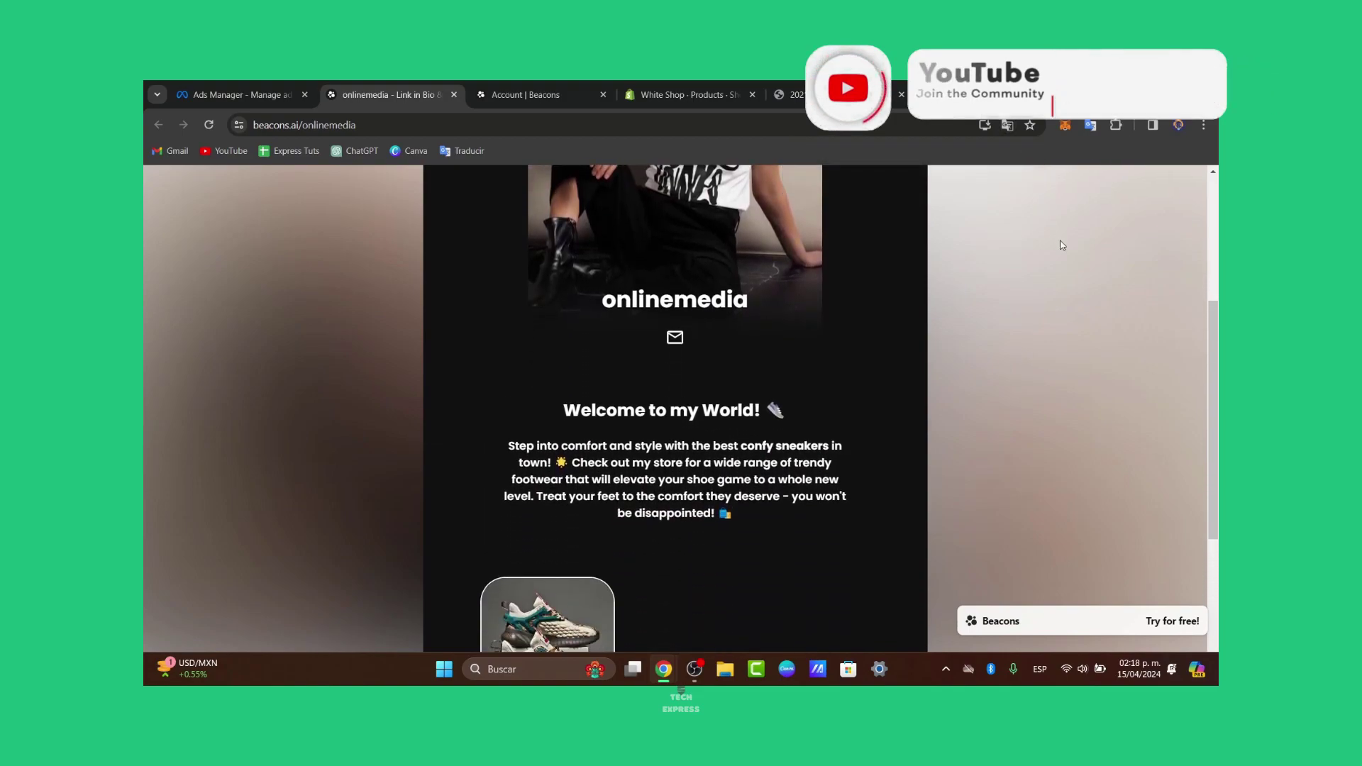